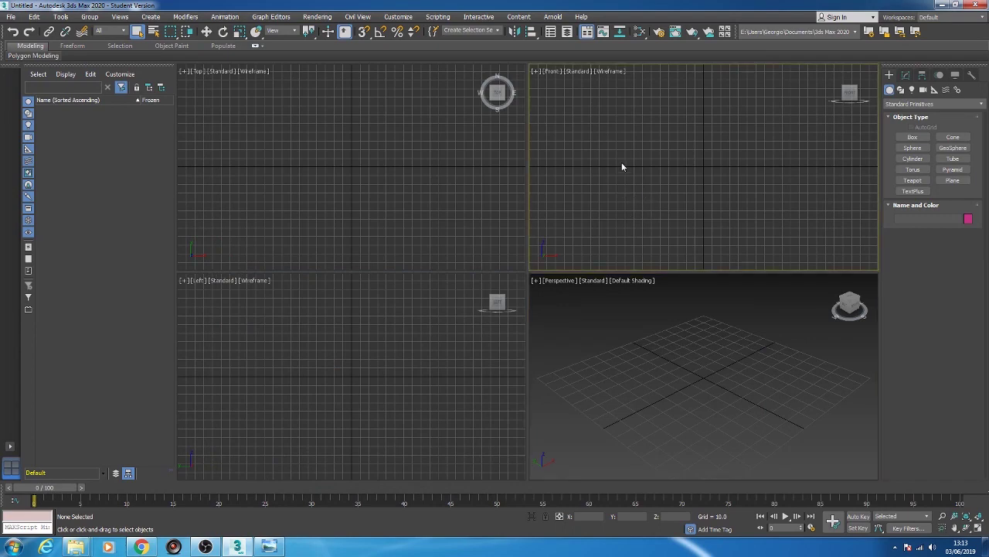
# - Open the Earth1 satellite reference render in Windows Photo Viewer
pyautogui.click(433, 206)
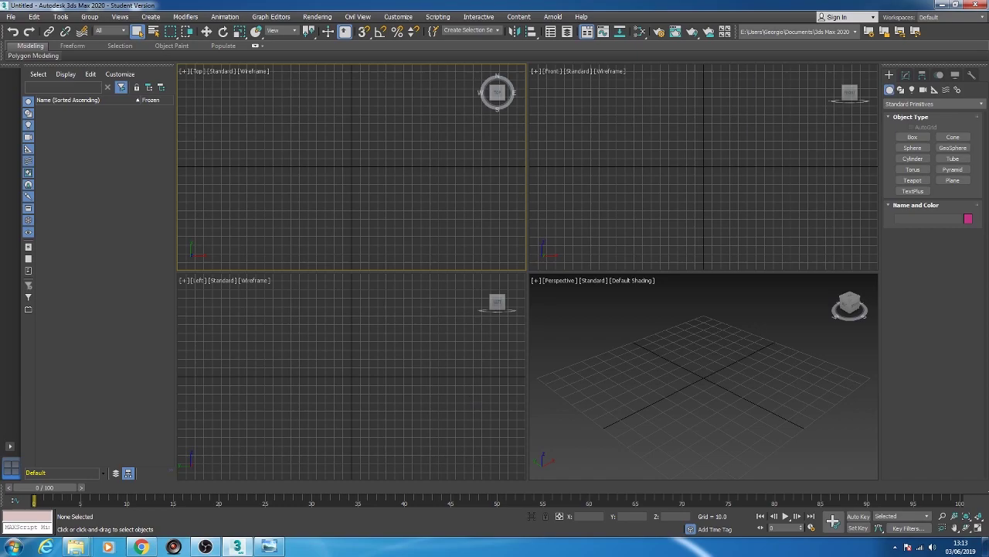
pyautogui.click(269, 546)
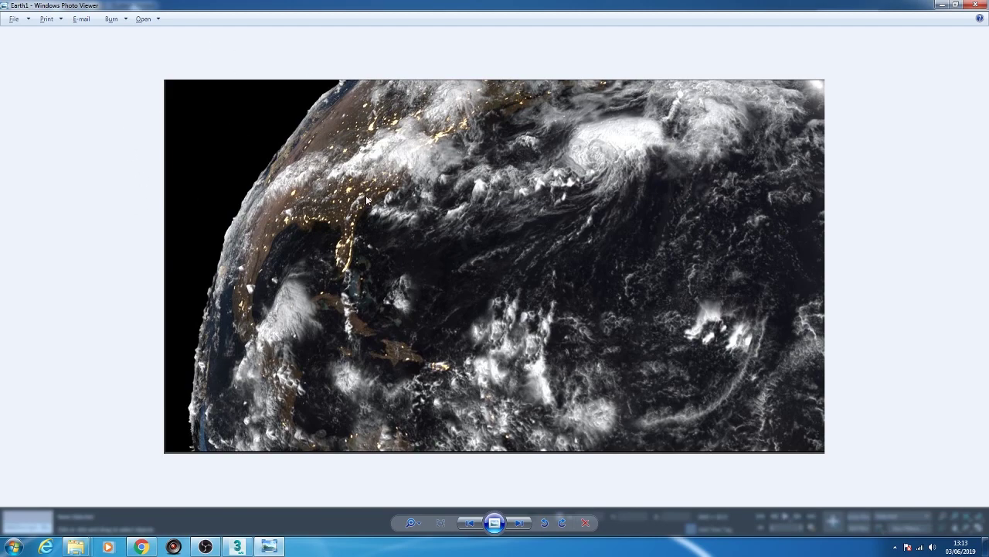
# - Flip repeatedly between the Earth1 and earthio renders, then return to 3ds Max
pyautogui.press('Right')
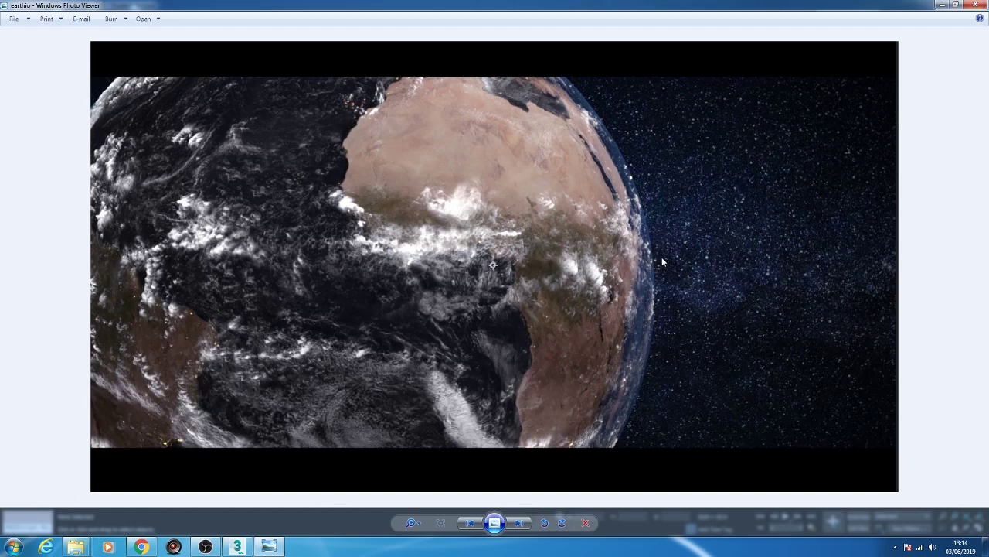
pyautogui.press('Left')
pyautogui.press('Right')
pyautogui.press('Left')
pyautogui.press('Right')
pyautogui.press('Left')
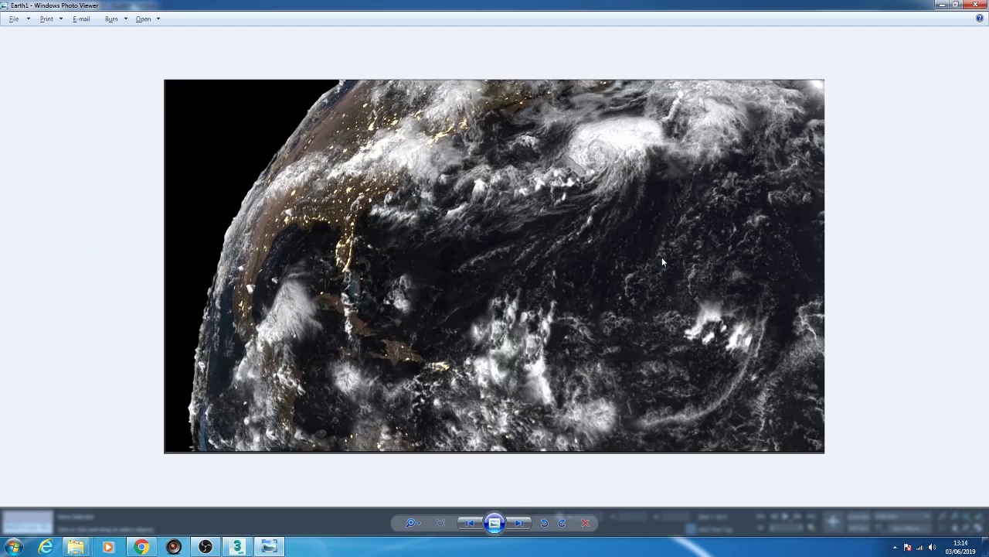
pyautogui.press('Right')
pyautogui.press('Left')
pyautogui.press('Right')
pyautogui.press('Left')
pyautogui.press('Right')
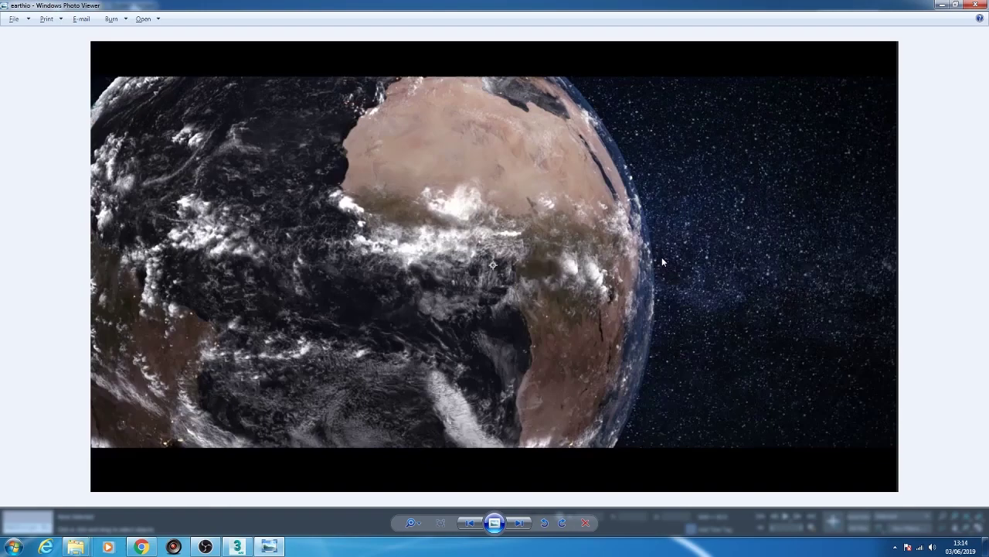
pyautogui.press('Left')
pyautogui.press('Right')
pyautogui.press('Left')
pyautogui.press('Right')
pyautogui.press('Left')
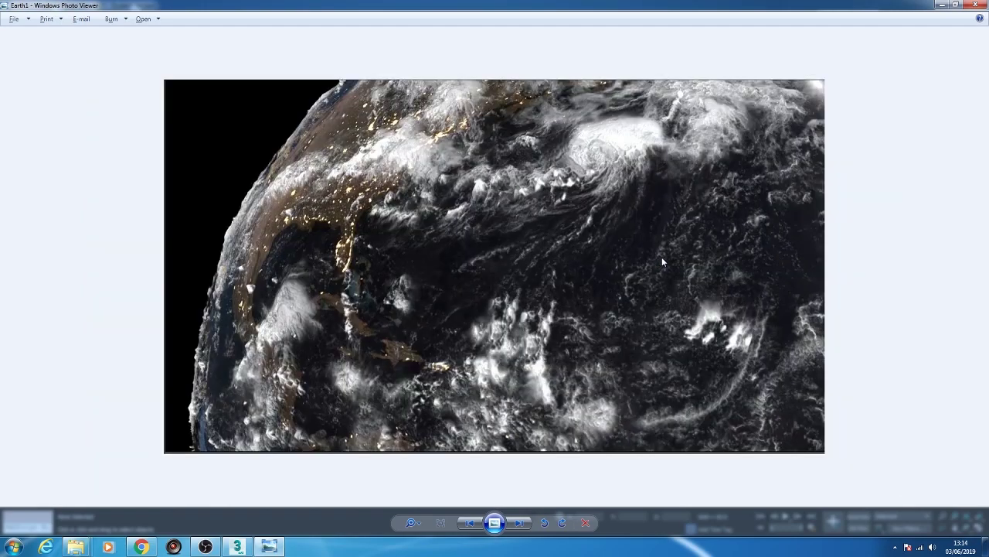
pyautogui.press('Right')
pyautogui.press('Left')
pyautogui.press('Right')
pyautogui.press('Left')
pyautogui.press('Right')
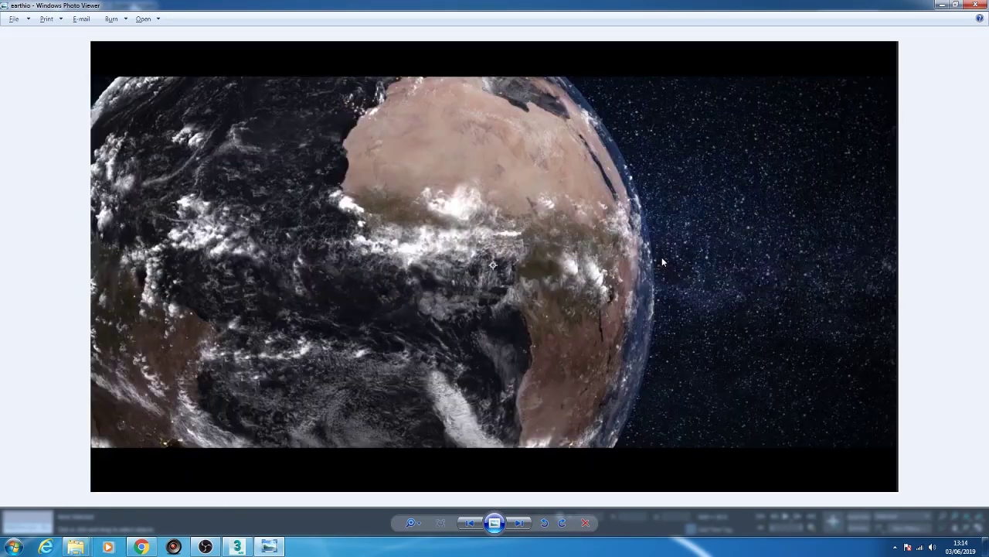
pyautogui.press('Left')
pyautogui.press('Right')
pyautogui.press('Left')
pyautogui.press('Right')
pyautogui.press('Left')
pyautogui.press('Right')
pyautogui.press('Left')
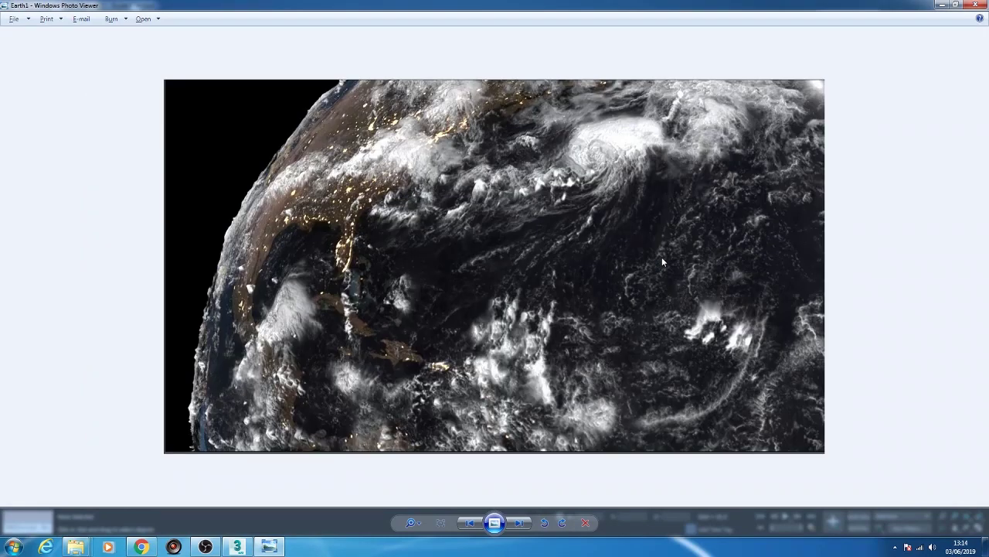
pyautogui.hotkey('alt', 'Tab')
# - Make the Perspective viewport the active view for rendering
pyautogui.click(427, 215)
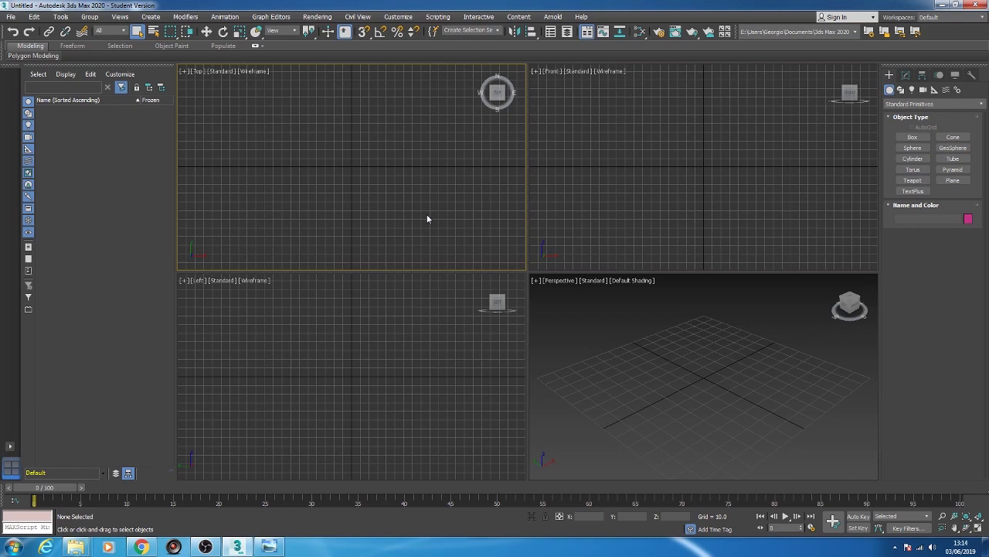
pyautogui.click(621, 328)
pyautogui.click(369, 191)
pyautogui.click(647, 172)
pyautogui.click(757, 388)
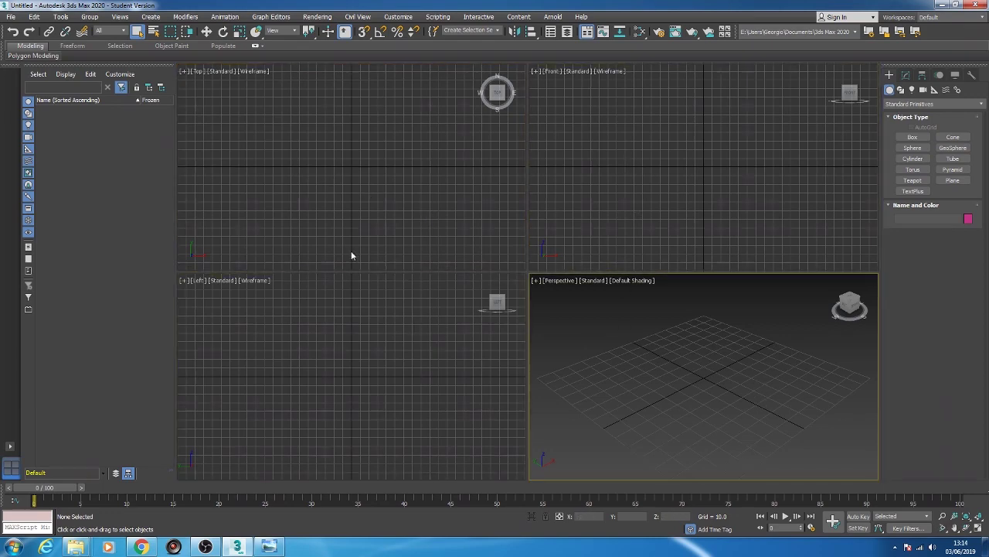
# - In Render Setup, set the target to ActiveShade Mode and the renderer to Arnold
pyautogui.click(316, 17)
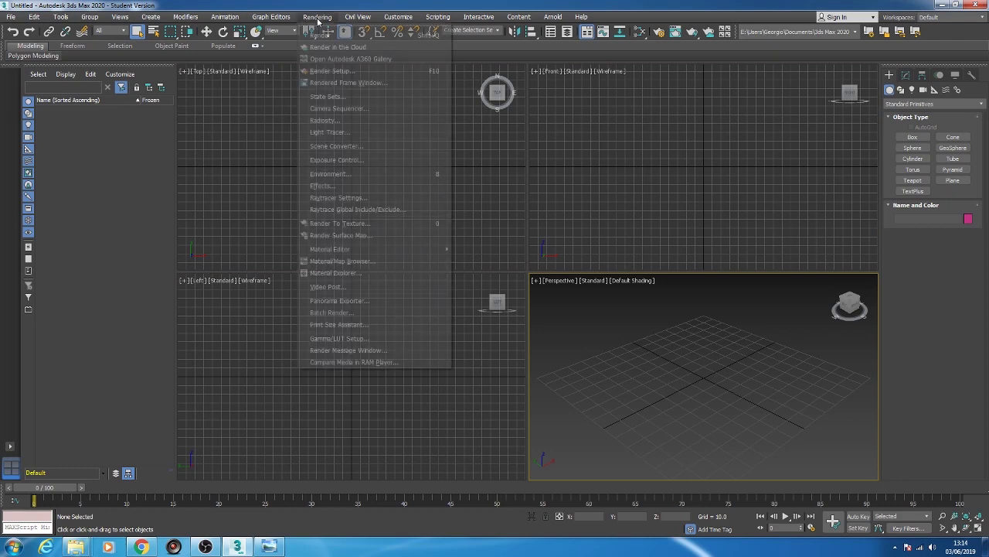
pyautogui.click(354, 71)
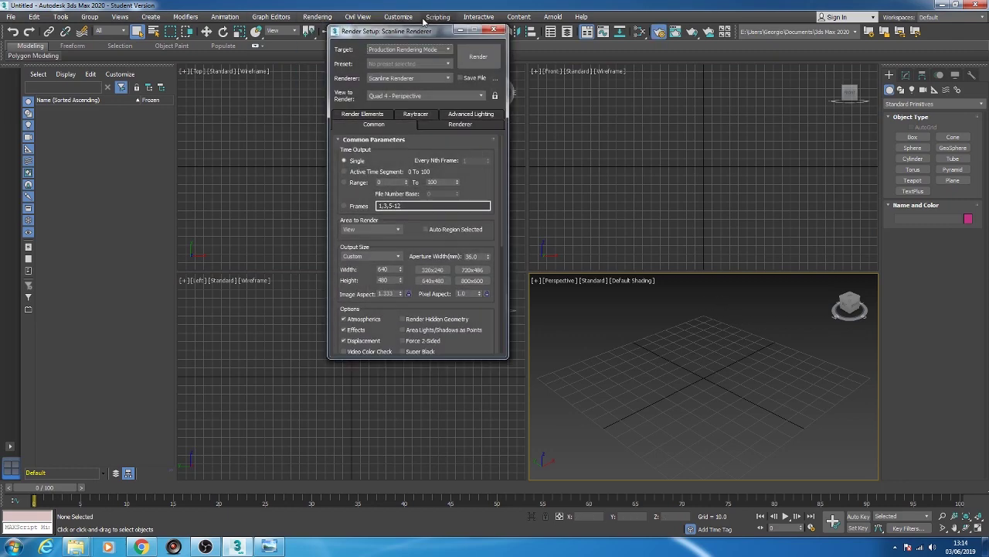
pyautogui.moveTo(422, 35); pyautogui.dragTo(718, 102)
pyautogui.click(696, 119)
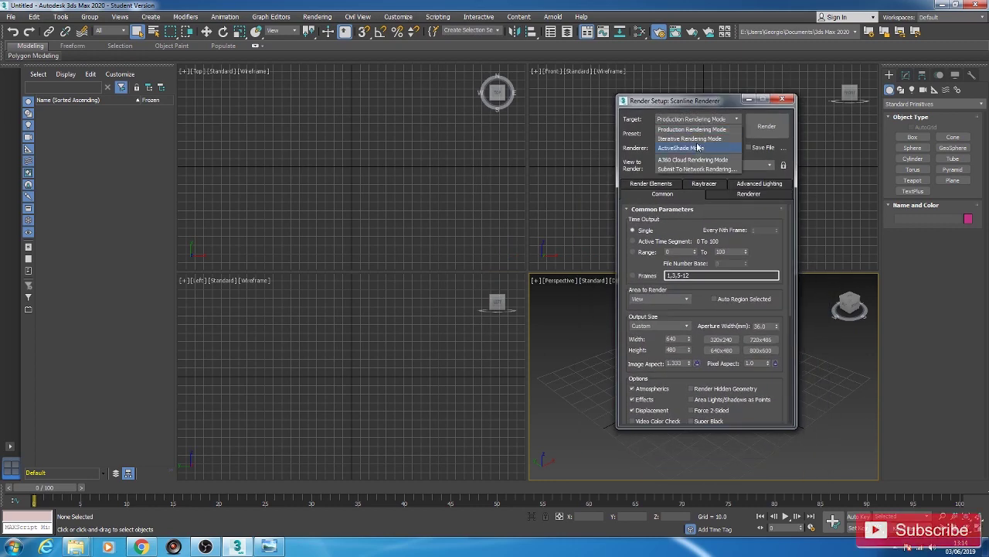
pyautogui.click(693, 153)
pyautogui.click(722, 148)
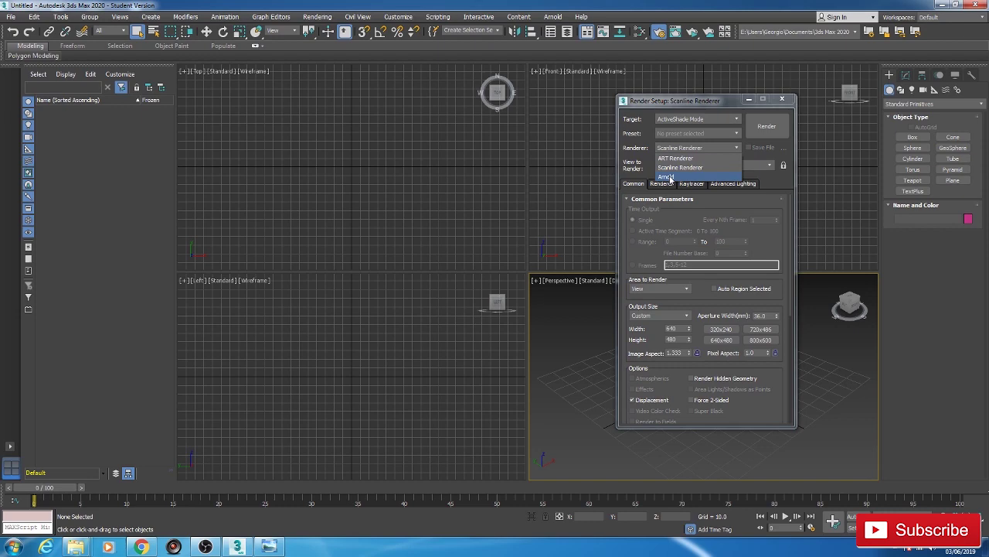
pyautogui.click(673, 181)
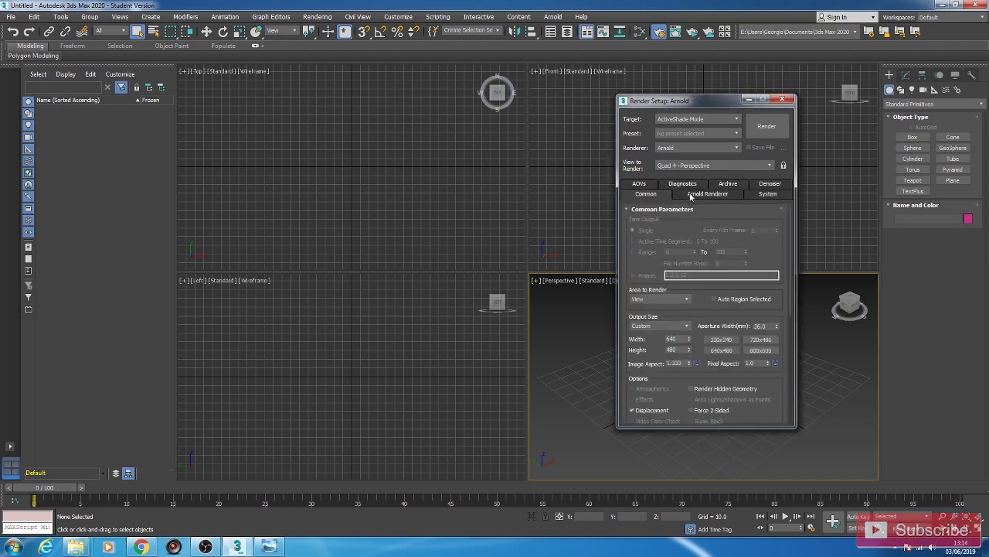
# - Go to the Arnold Renderer settings and bring up the Environment Mode choices
pyautogui.click(718, 194)
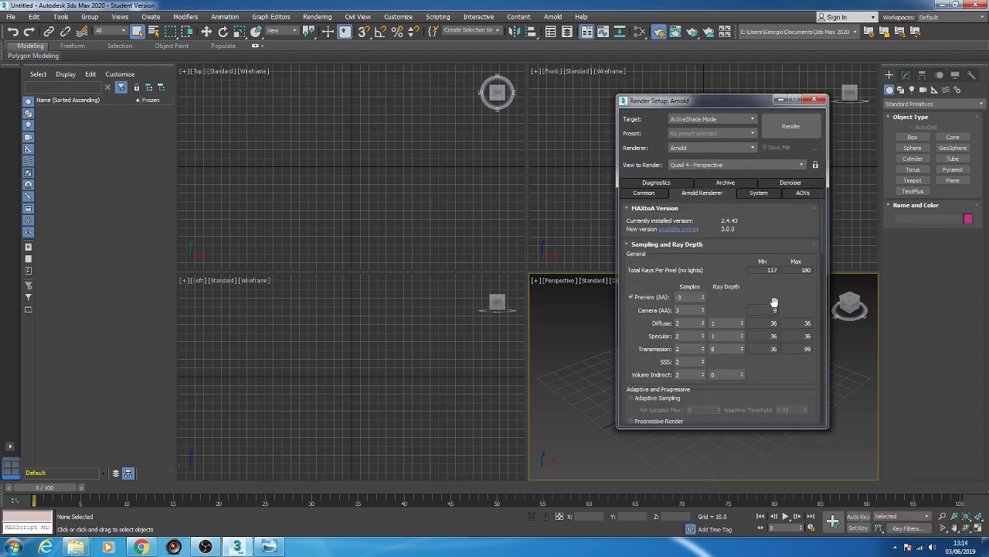
pyautogui.scroll(-5, 796, 364)
pyautogui.scroll(-3, 769, 328)
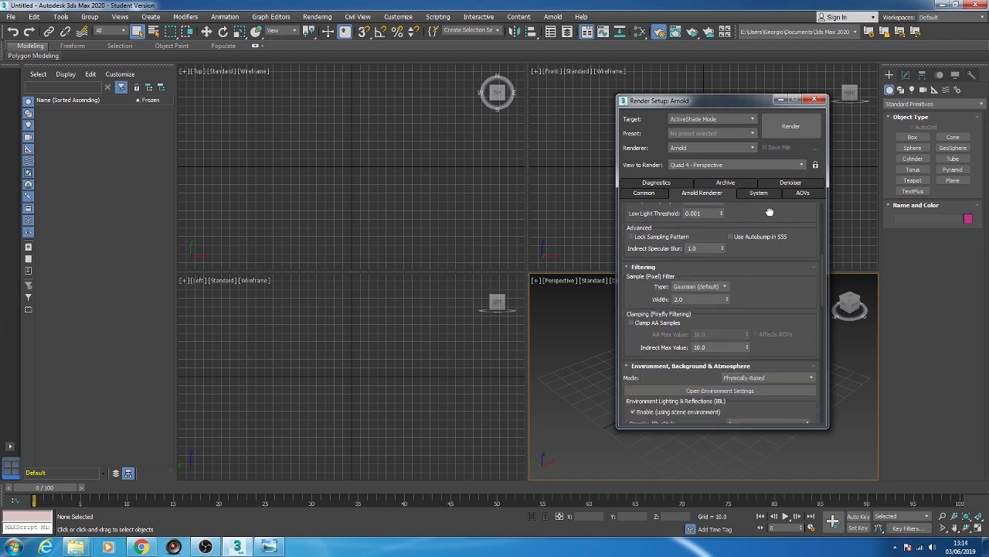
pyautogui.scroll(-3, 777, 317)
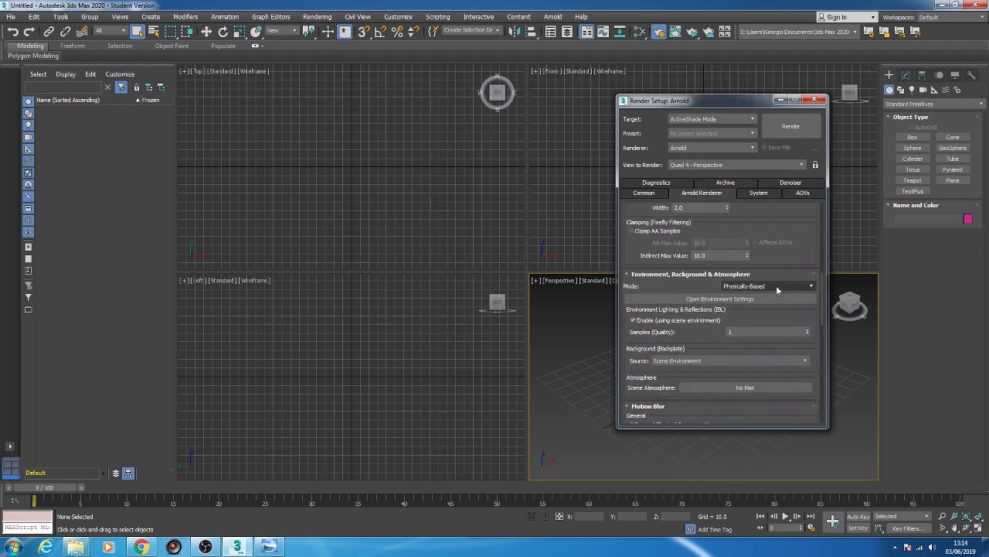
pyautogui.click(797, 286)
# - Set Environment Mode to Advanced, Background Source to Custom Map, hidden from camera rays but reflected
pyautogui.click(744, 305)
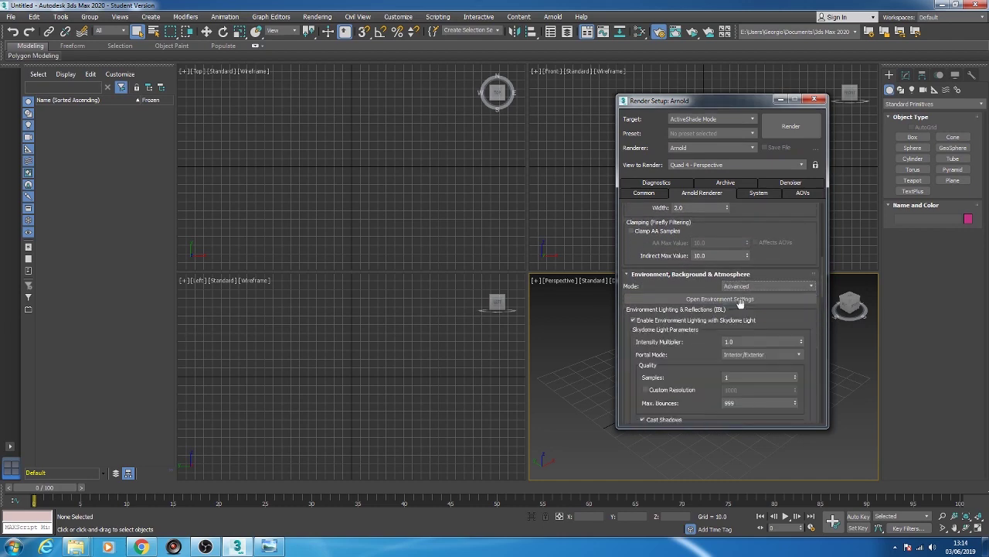
pyautogui.scroll(-5, 783, 324)
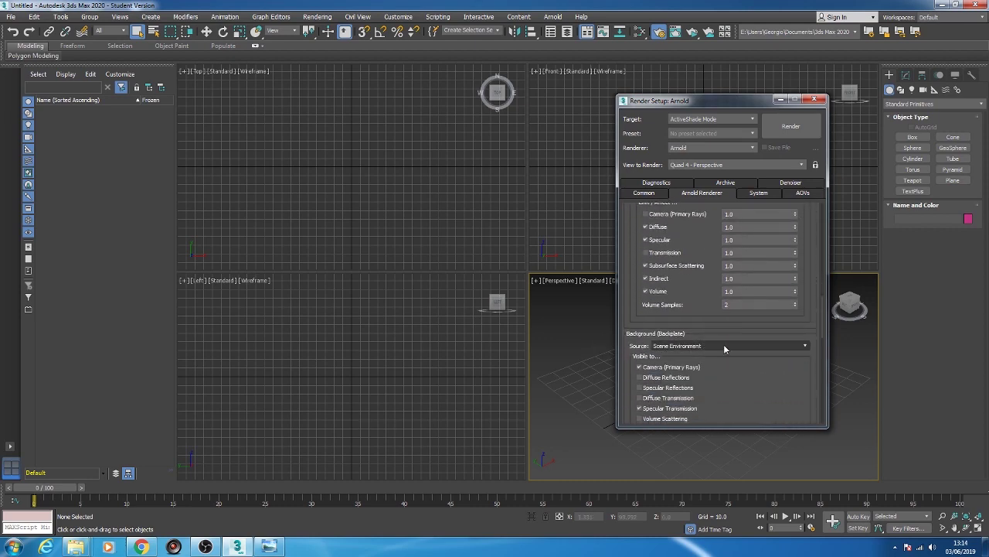
pyautogui.click(788, 345)
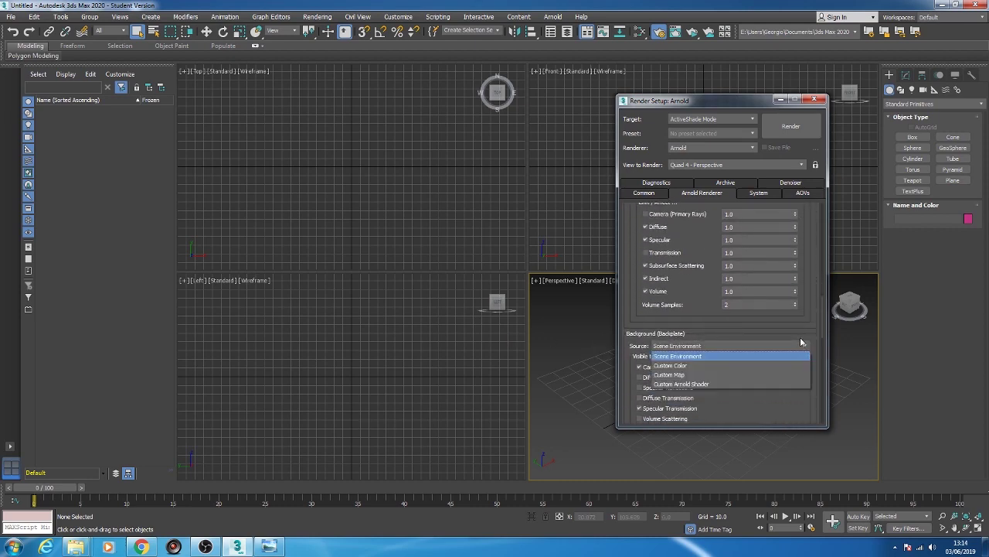
pyautogui.click(685, 374)
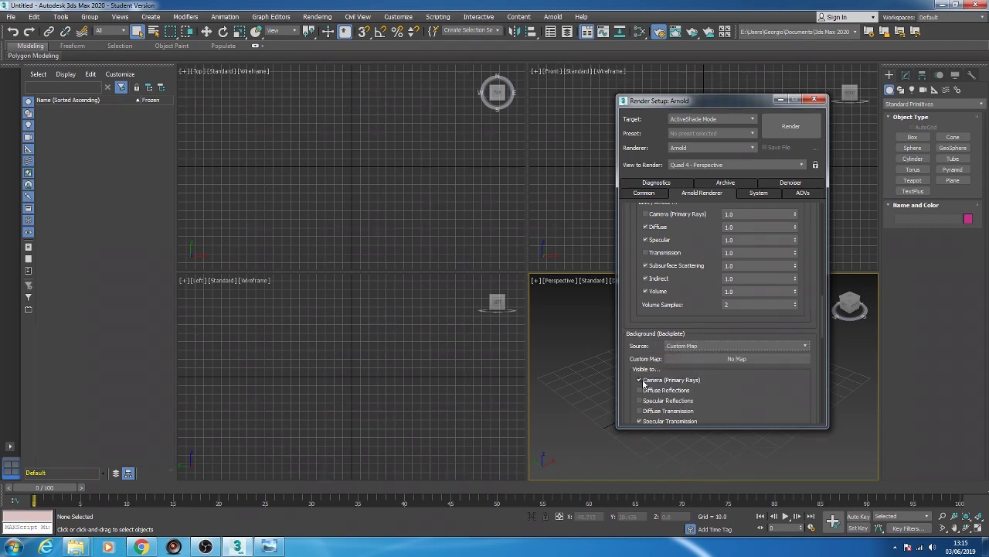
pyautogui.click(641, 380)
pyautogui.scroll(-3, 802, 383)
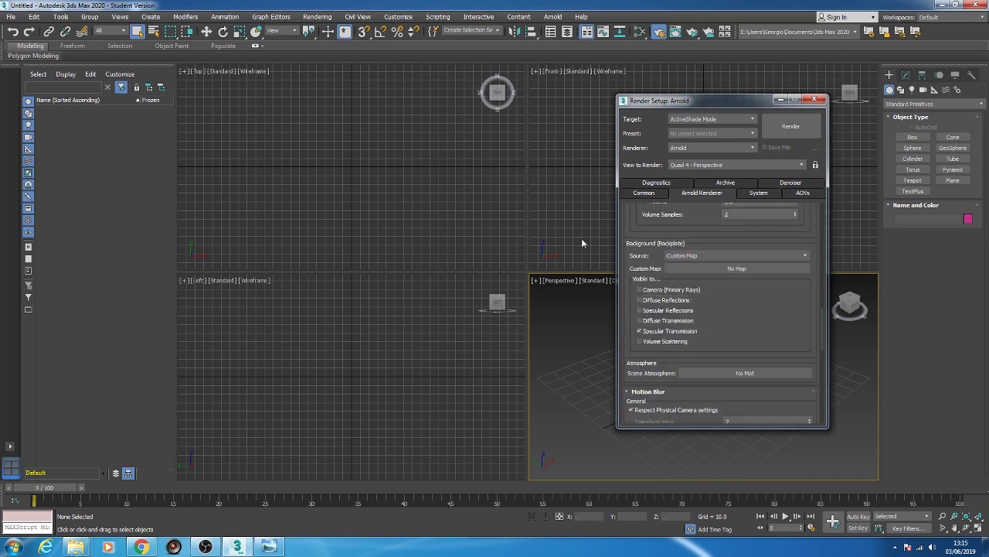
pyautogui.click(639, 310)
# - Add a Physical Sky map, found by searching 'phys', to the Slate Material Editor
pyautogui.press('m')
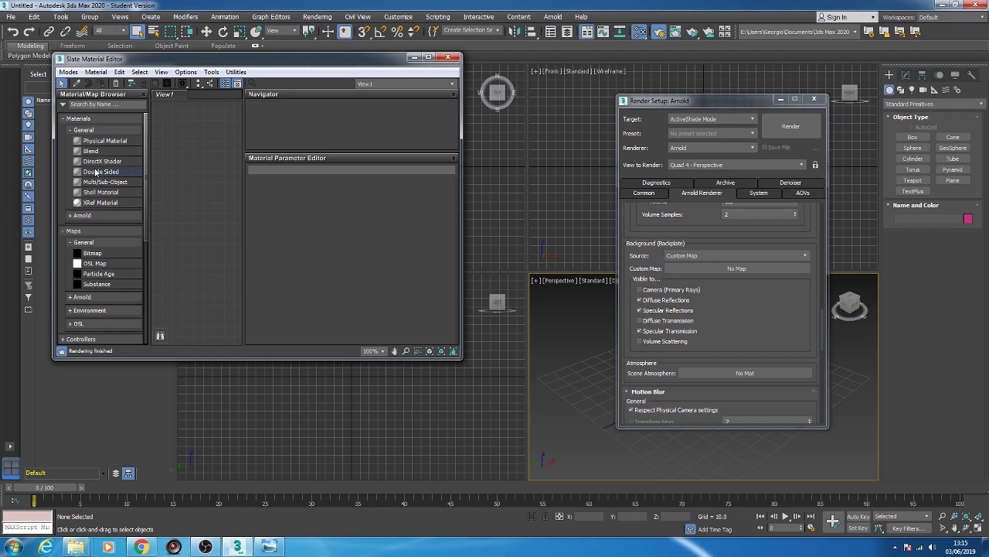
pyautogui.click(73, 104)
pyautogui.write('phys')
pyautogui.moveTo(85, 126); pyautogui.dragTo(740, 270)
# - Instance the Physical Sky map into the background Custom Map slot and close Render Setup
pyautogui.scroll(1, 198, 208)
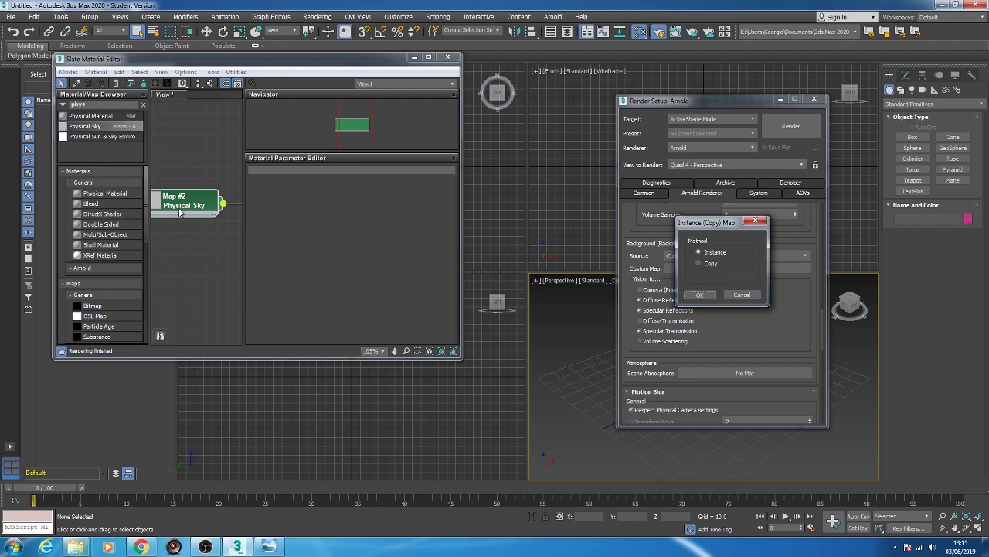
pyautogui.click(700, 295)
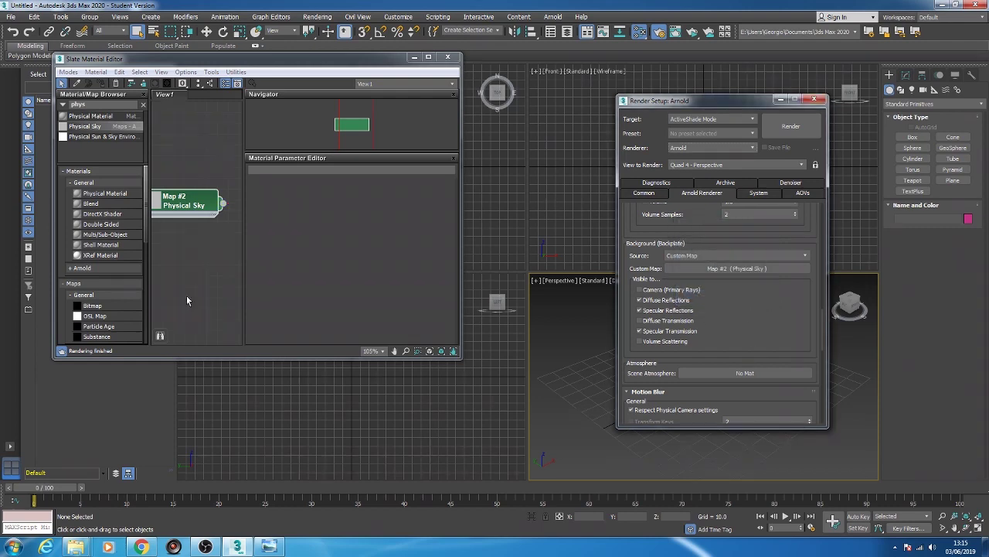
pyautogui.doubleClick(163, 207)
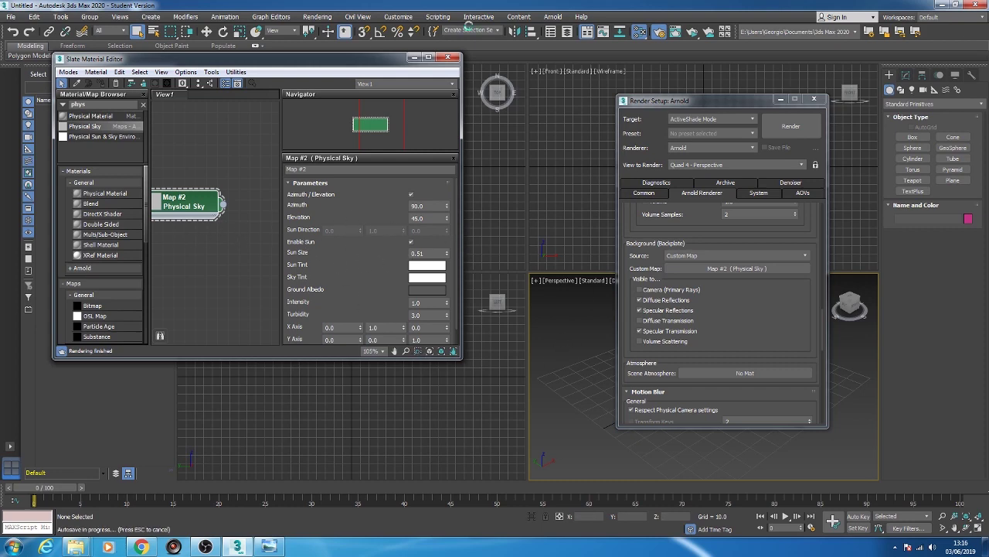
pyautogui.moveTo(213, 213); pyautogui.dragTo(190, 190, button='middle')
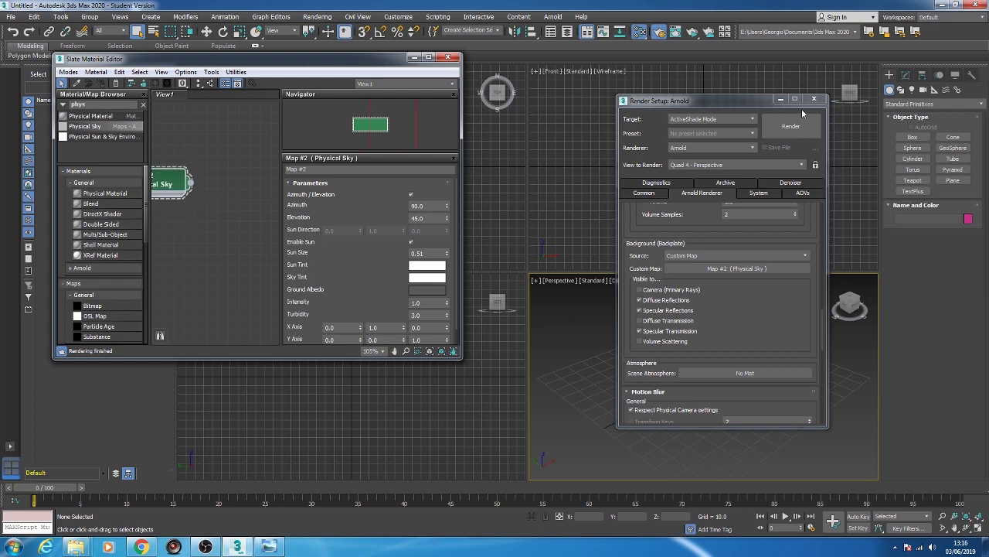
pyautogui.click(814, 99)
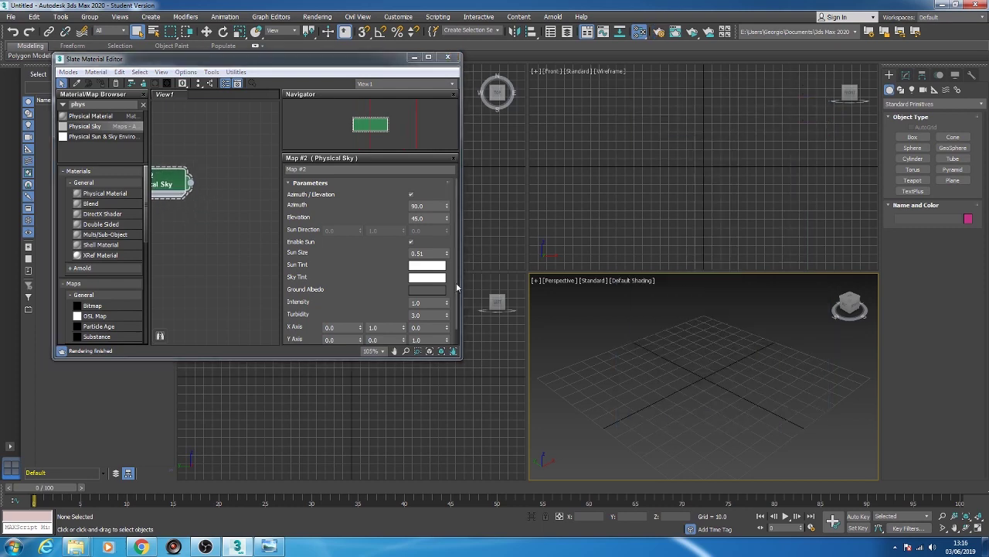
# - Minimize the material editor and drag out a sphere in the Perspective view
pyautogui.click(414, 57)
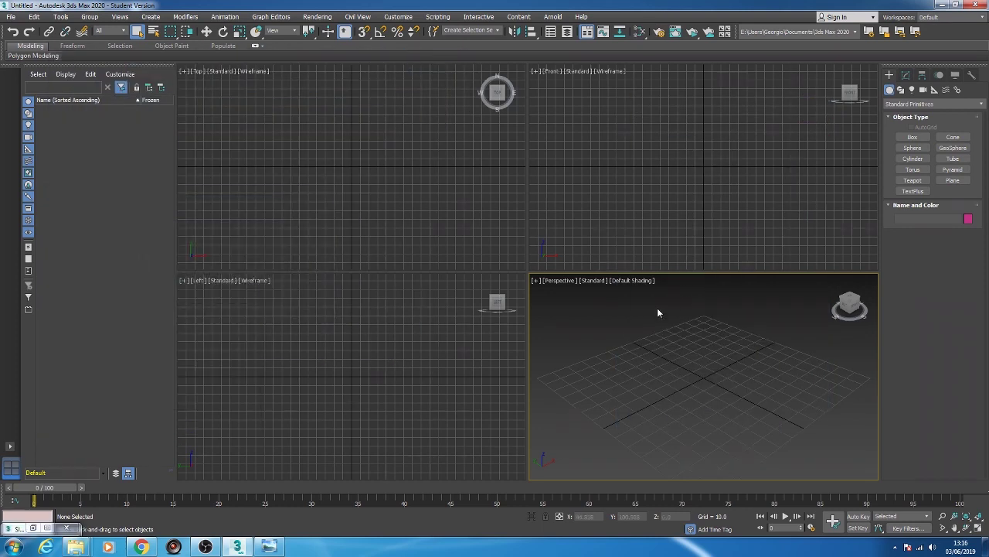
pyautogui.click(915, 147)
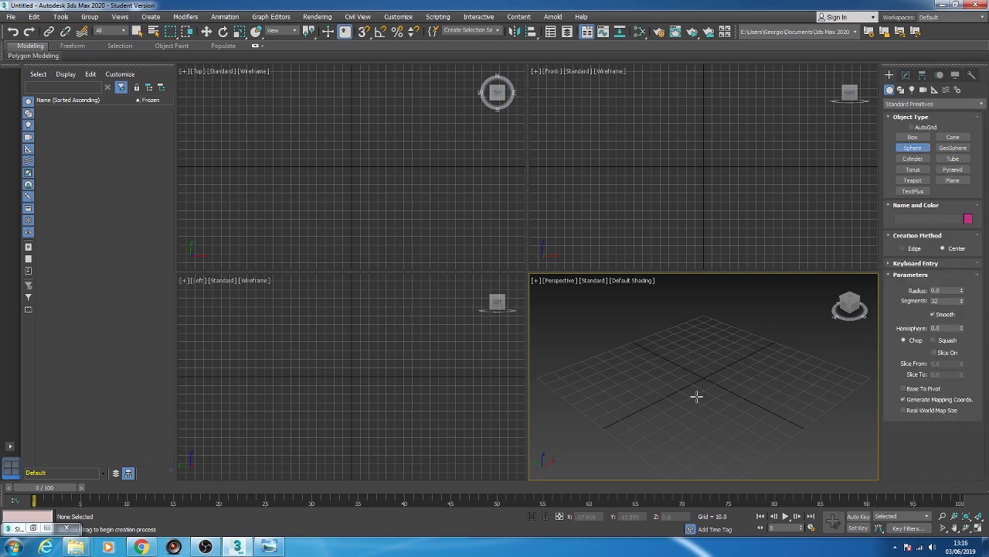
pyautogui.moveTo(696, 396); pyautogui.dragTo(726, 337)
pyautogui.press('w')
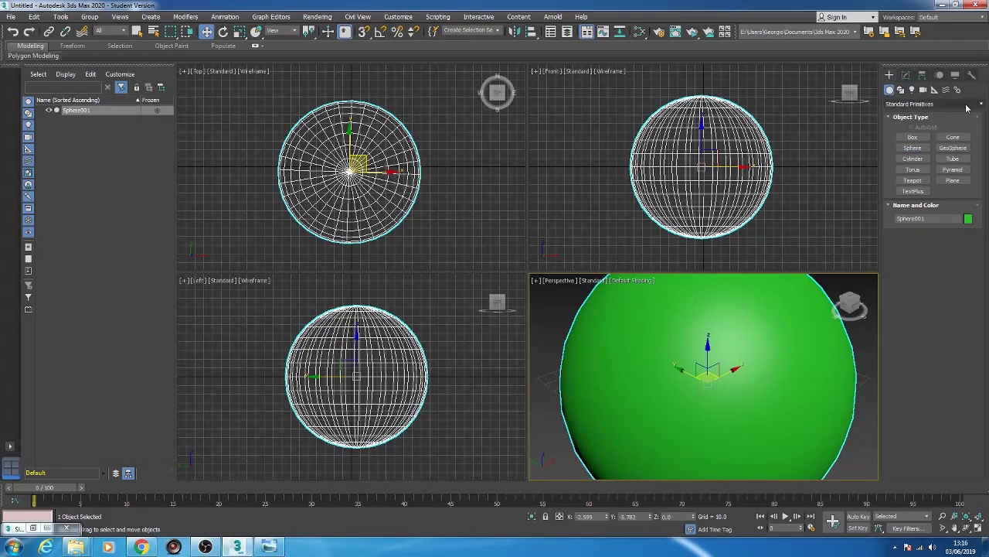
# - Set the sphere's radius to 90 and segments to 64
pyautogui.click(906, 74)
pyautogui.click(943, 227)
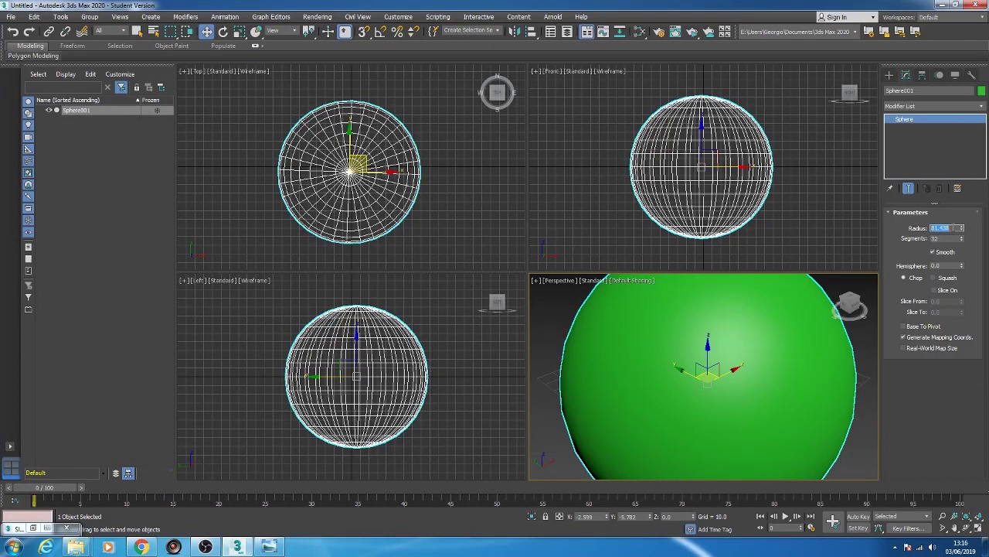
pyautogui.write('90')
pyautogui.press('Tab')
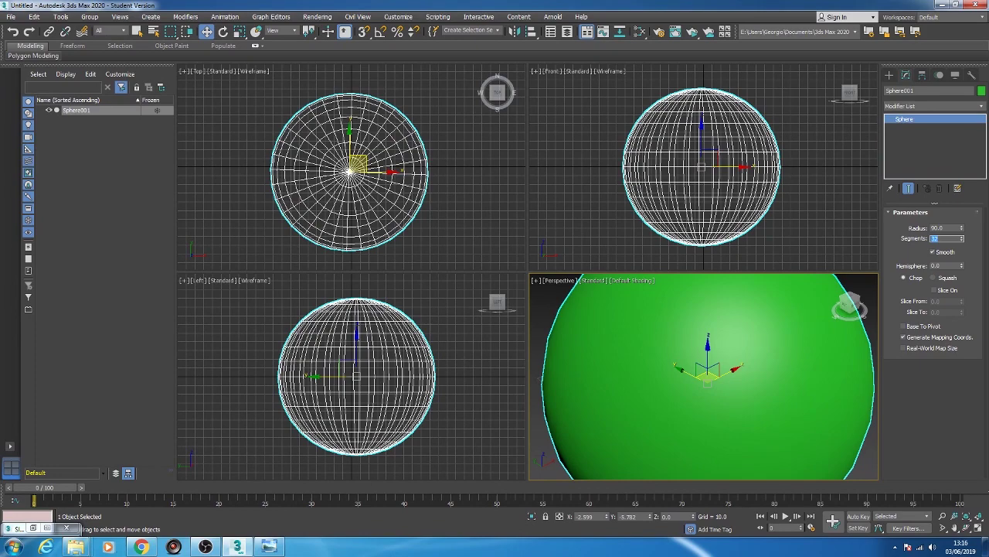
pyautogui.write('64')
pyautogui.press('Return')
# - Show edged faces, zero the sphere's X and Y position, and maximize Perspective
pyautogui.press('F4')
pyautogui.scroll(-3, 707, 389)
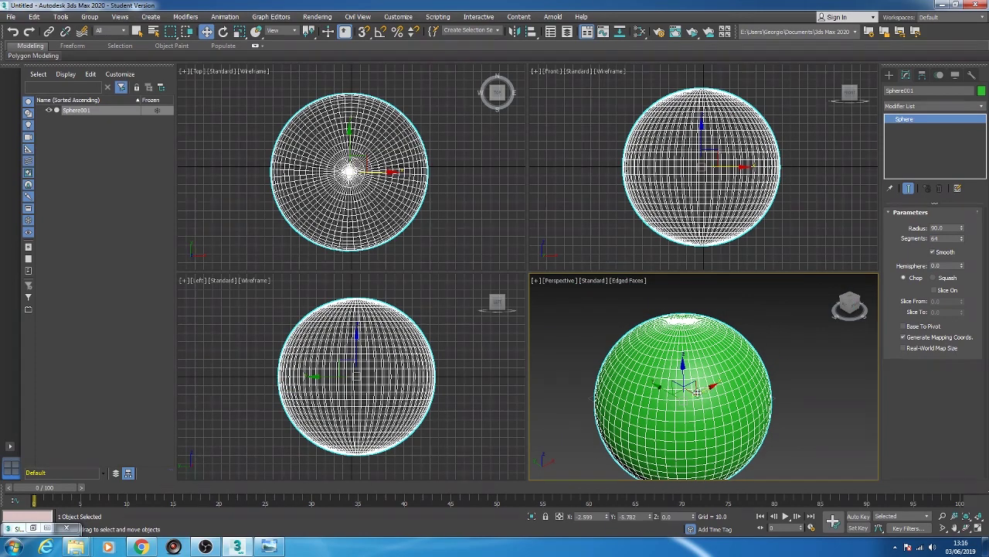
pyautogui.scroll(4, 707, 389)
pyautogui.rightClick(607, 519)
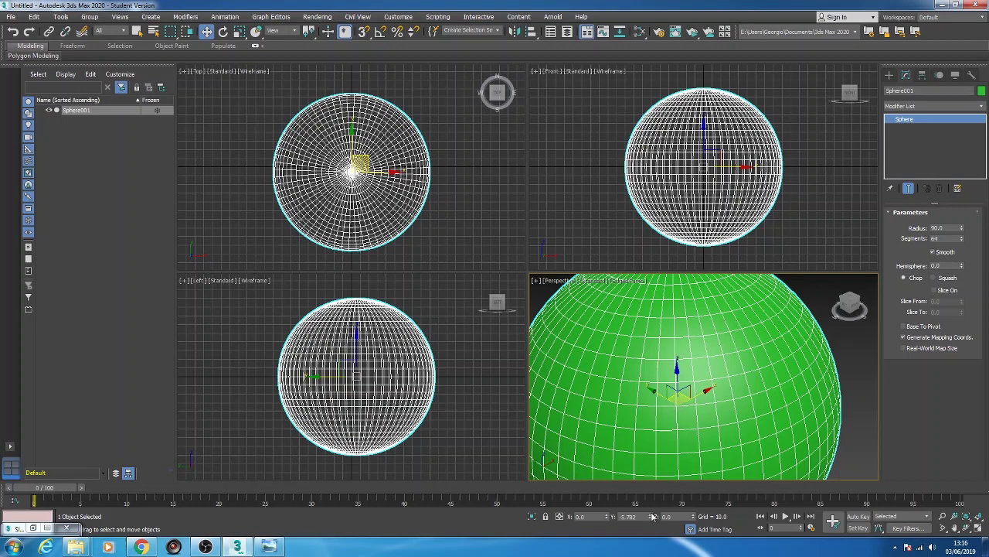
pyautogui.rightClick(651, 516)
pyautogui.hotkey('alt', 'w')
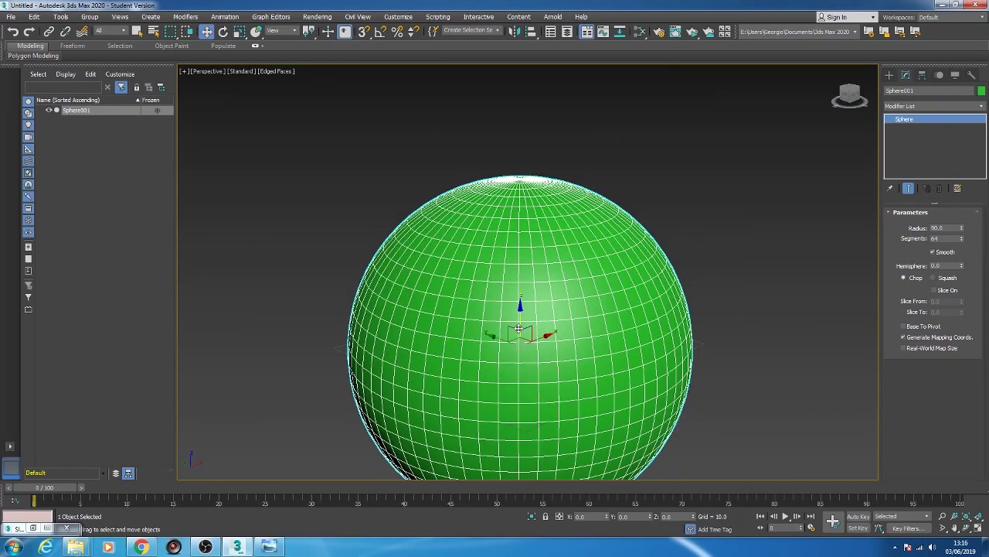
# - Shift-clone the sphere into three copies
pyautogui.keyDown('shift'); pyautogui.moveTo(519, 328); pyautogui.dragTo(517, 320); pyautogui.keyUp('shift')
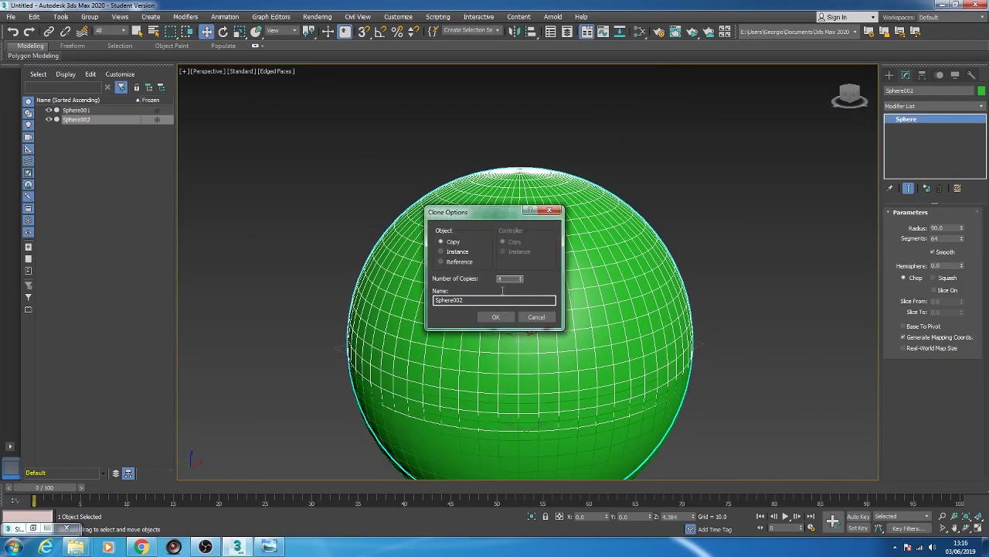
pyautogui.click(496, 317)
pyautogui.click(77, 110)
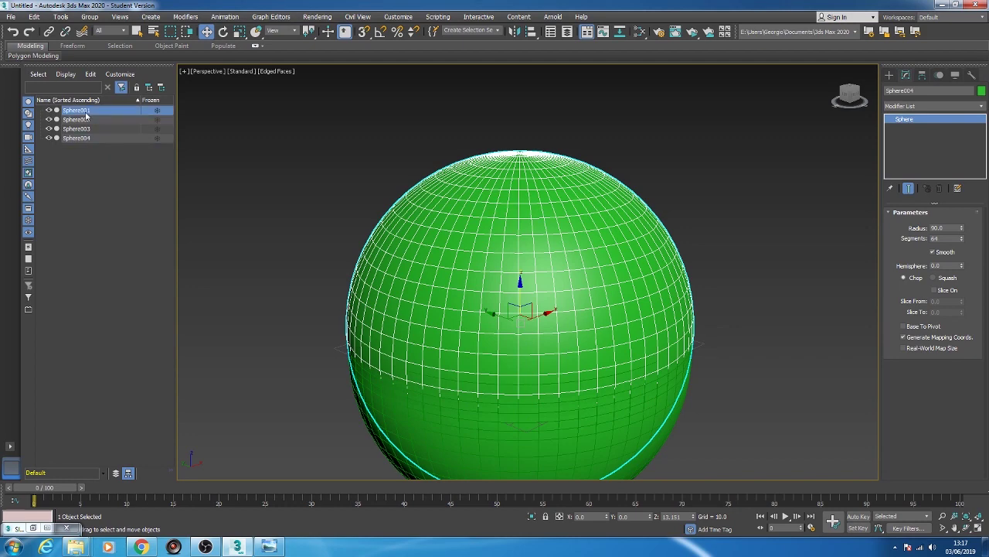
# - Rename Sphere001 to Earth and Sphere002 to Cloud in the Scene Explorer
pyautogui.click(81, 110)
pyautogui.write('Earth')
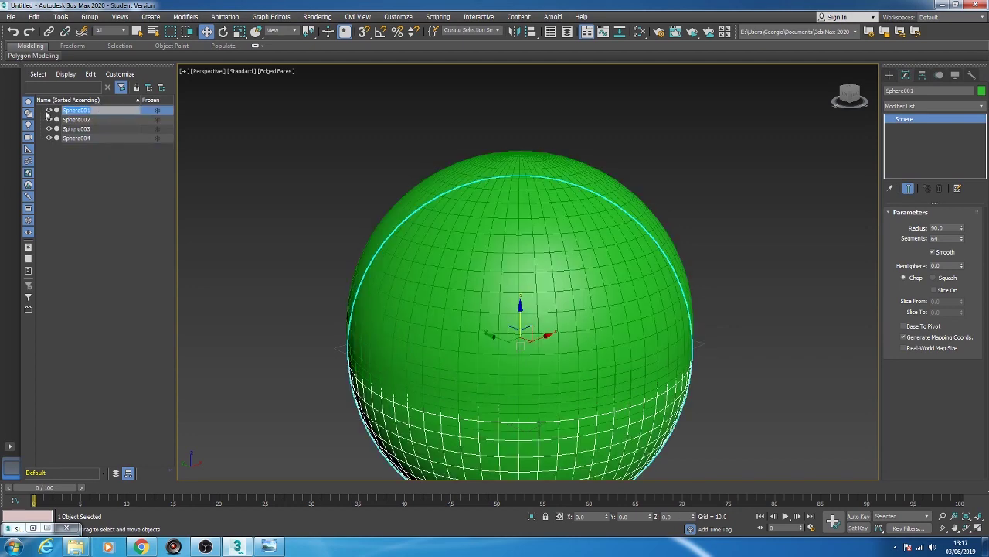
pyautogui.click(77, 119)
pyautogui.click(77, 119)
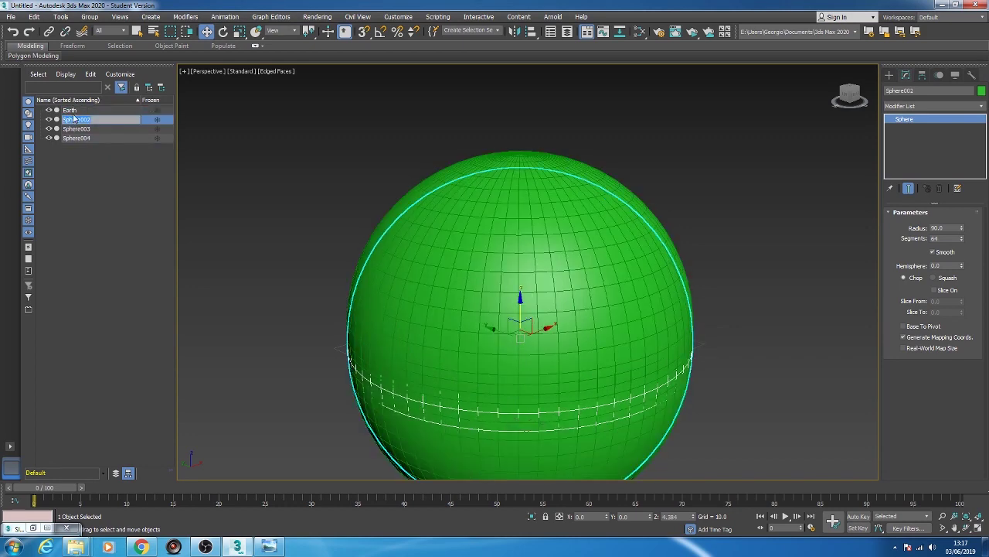
pyautogui.press('BackSpace')
pyautogui.write('Cloud')
pyautogui.click(89, 129)
# - Rename the remaining two spheres Stars and Atmosphere
pyautogui.click(89, 129)
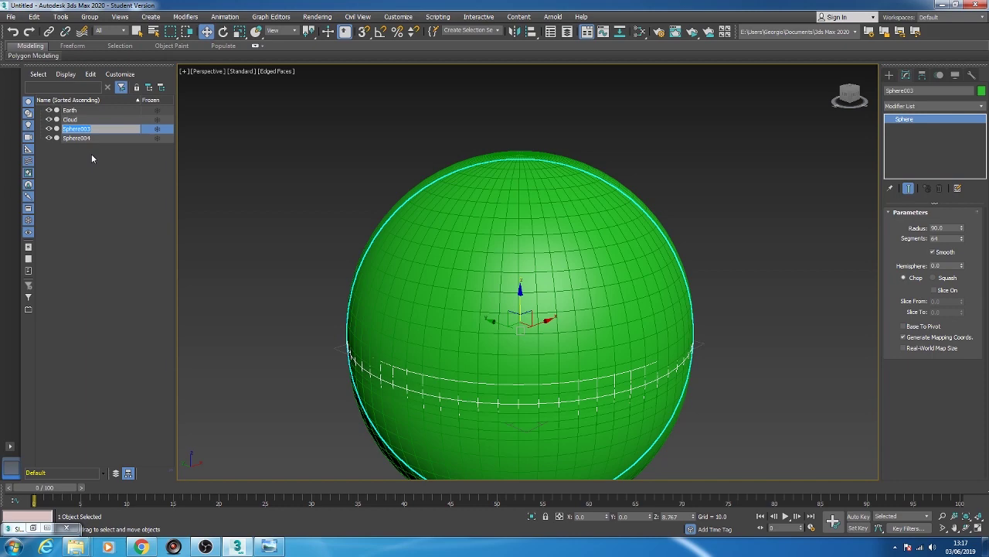
pyautogui.press('BackSpace')
pyautogui.press('Return')
pyautogui.click(87, 138)
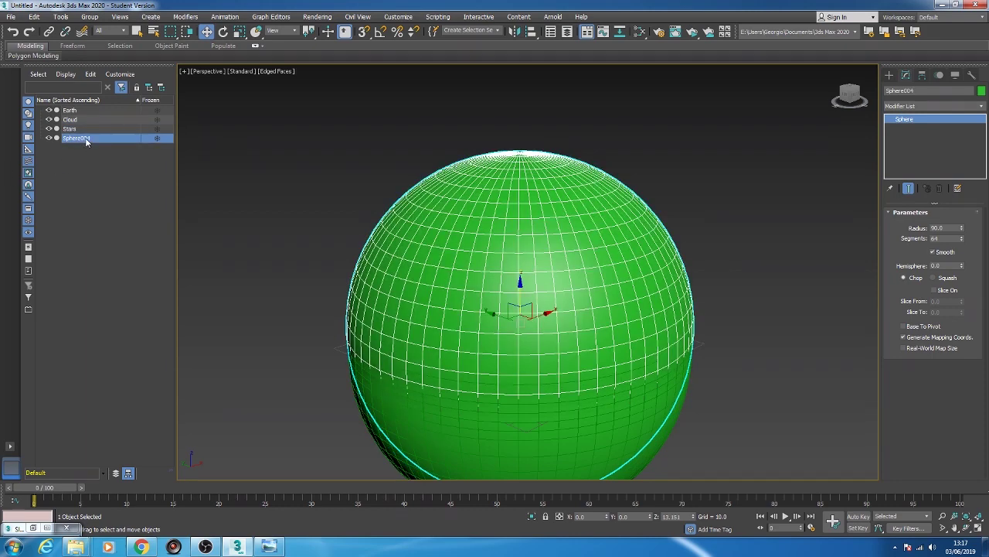
pyautogui.click(87, 138)
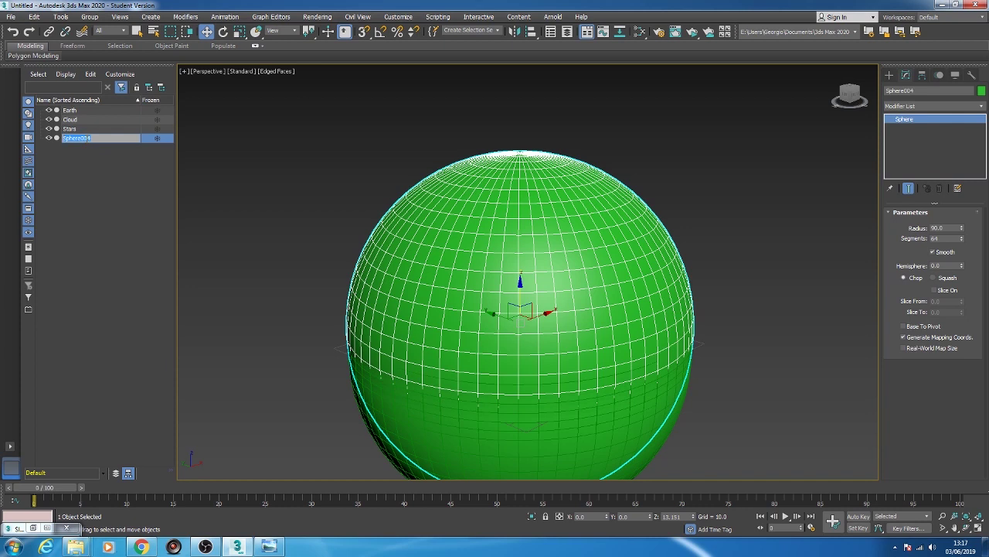
pyautogui.write('Atmos')
pyautogui.press('Return')
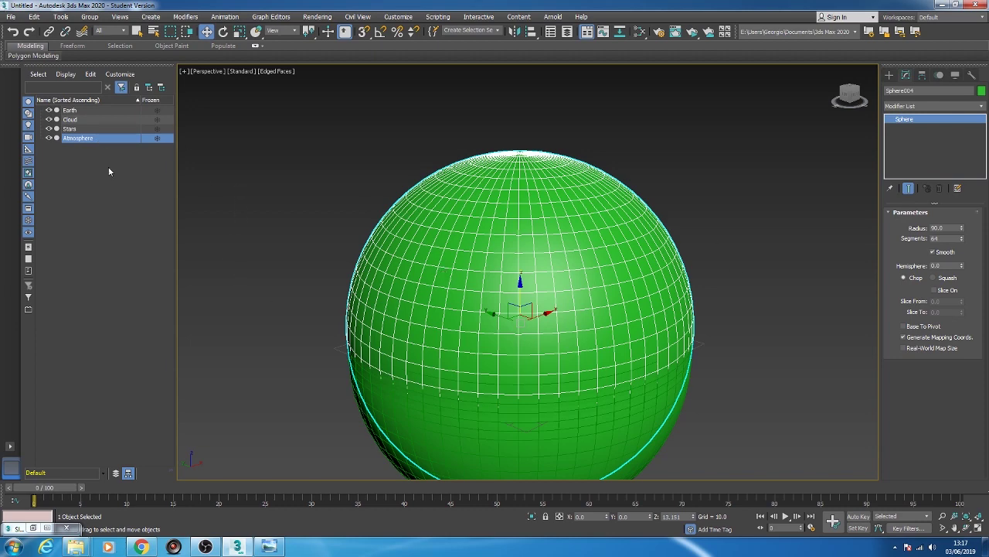
# - Select the Atmosphere, Stars and Earth spheres in turn to identify them in the viewport
pyautogui.keyDown('shift'); pyautogui.click(70, 120); pyautogui.keyUp('shift')
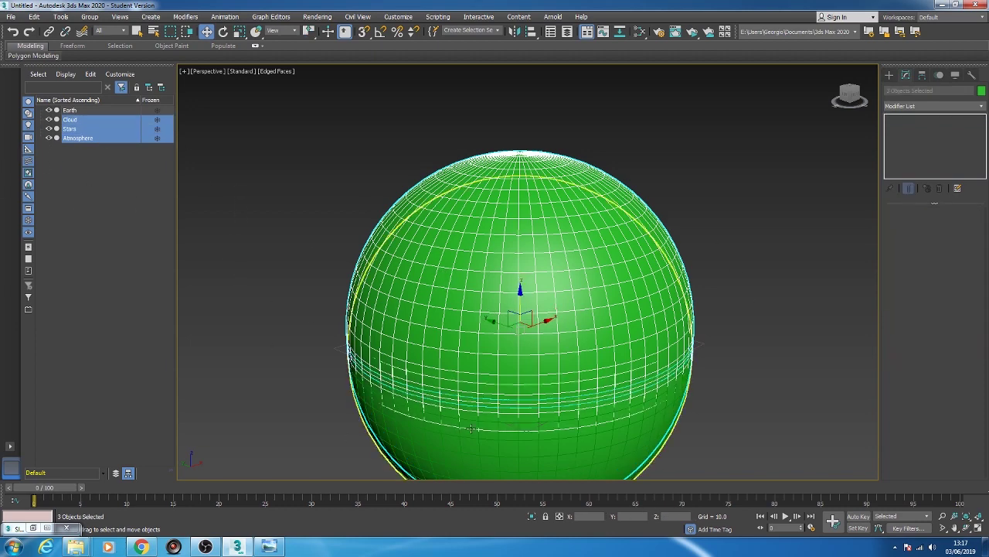
pyautogui.click(669, 260)
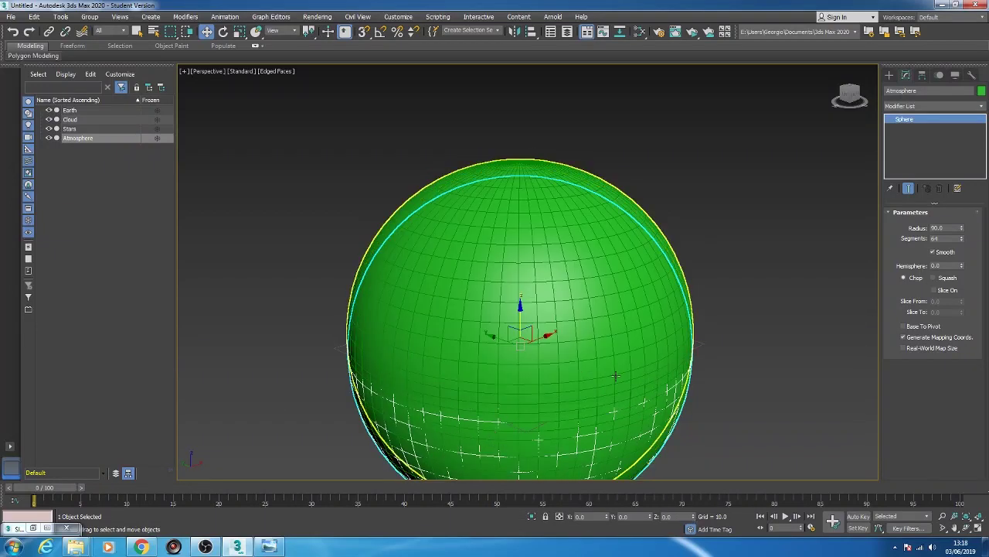
pyautogui.moveTo(499, 450); pyautogui.dragTo(487, 430, button='middle')
pyautogui.click(487, 153)
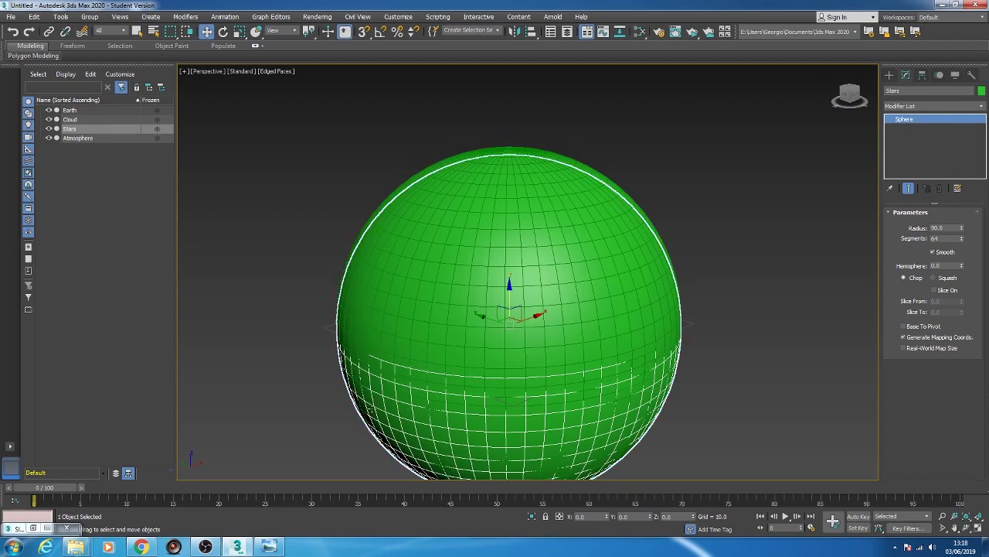
pyautogui.click(679, 336)
pyautogui.moveTo(703, 339); pyautogui.dragTo(695, 318, button='middle')
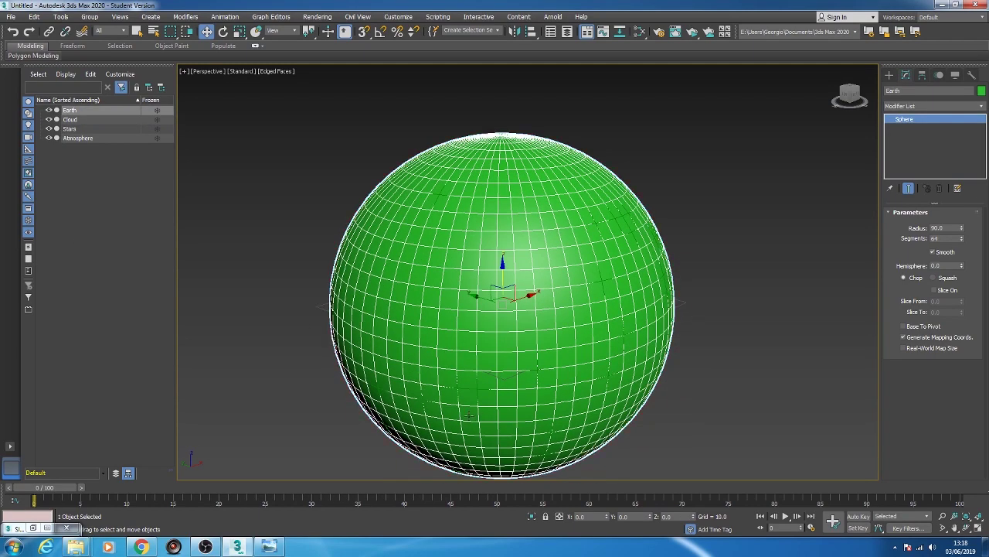
pyautogui.scroll(-2, 469, 416)
pyautogui.scroll(5, 533, 347)
pyautogui.scroll(-5, 524, 335)
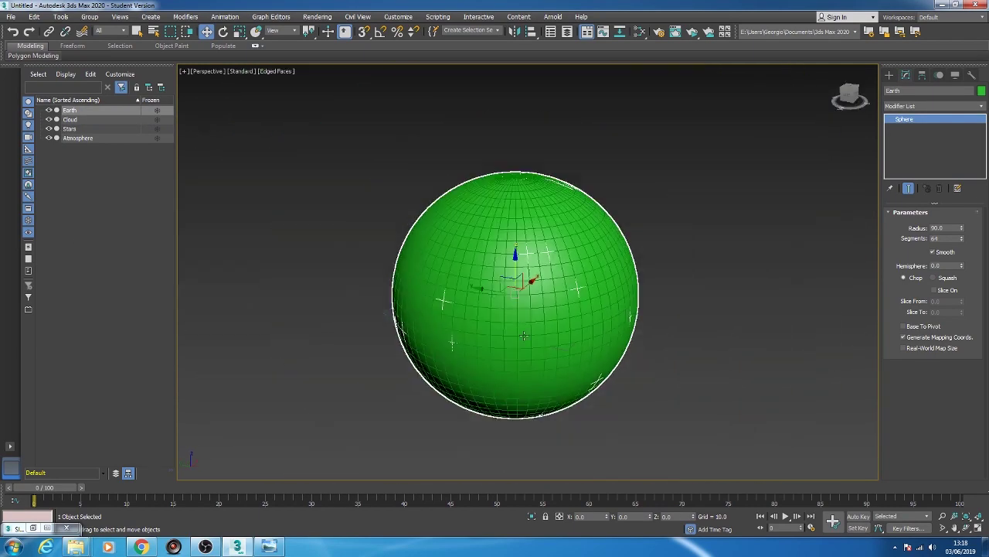
pyautogui.scroll(3, 514, 317)
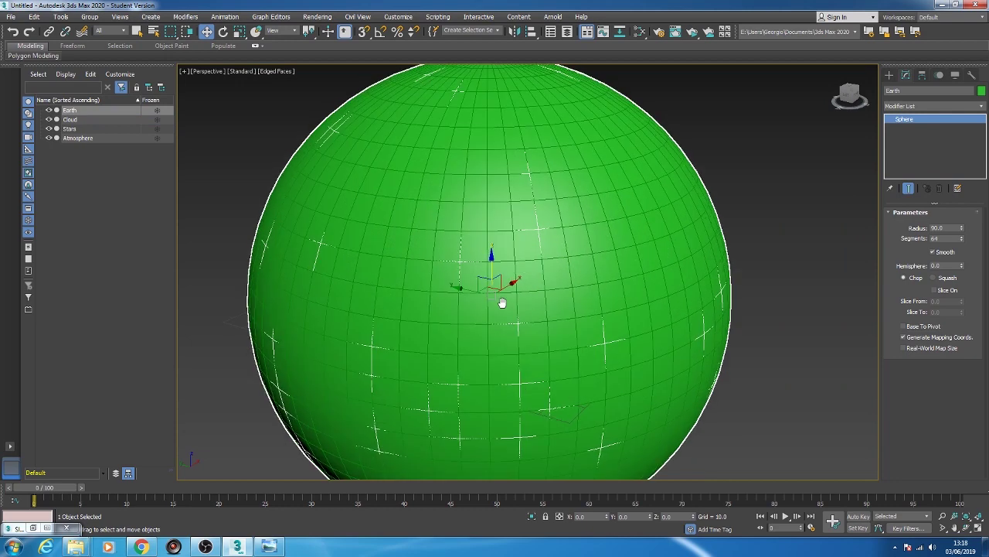
# - Toggle off visibility of Stars, Atmosphere and Cloud in the Scene Explorer, keeping Earth shown
pyautogui.click(49, 128)
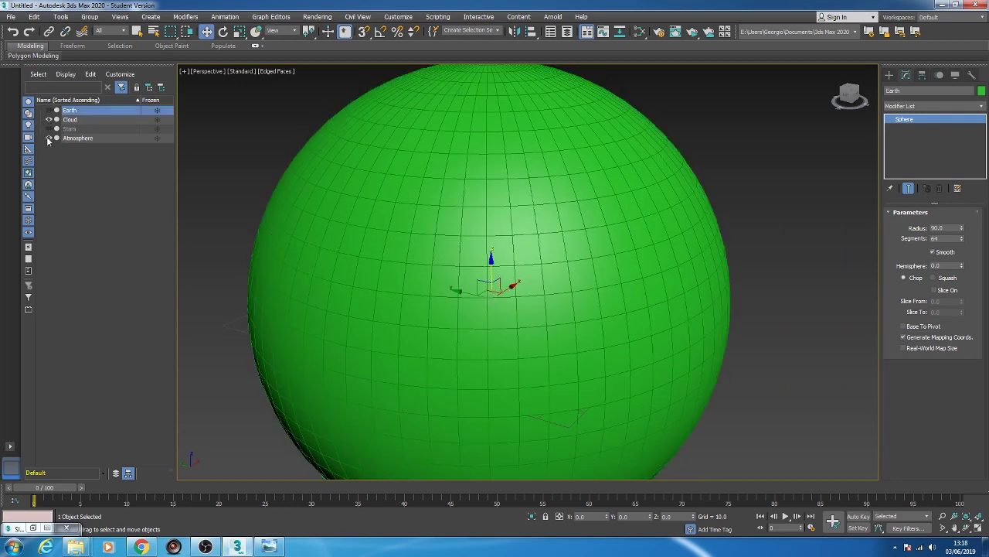
pyautogui.click(49, 137)
pyautogui.click(49, 119)
pyautogui.click(49, 109)
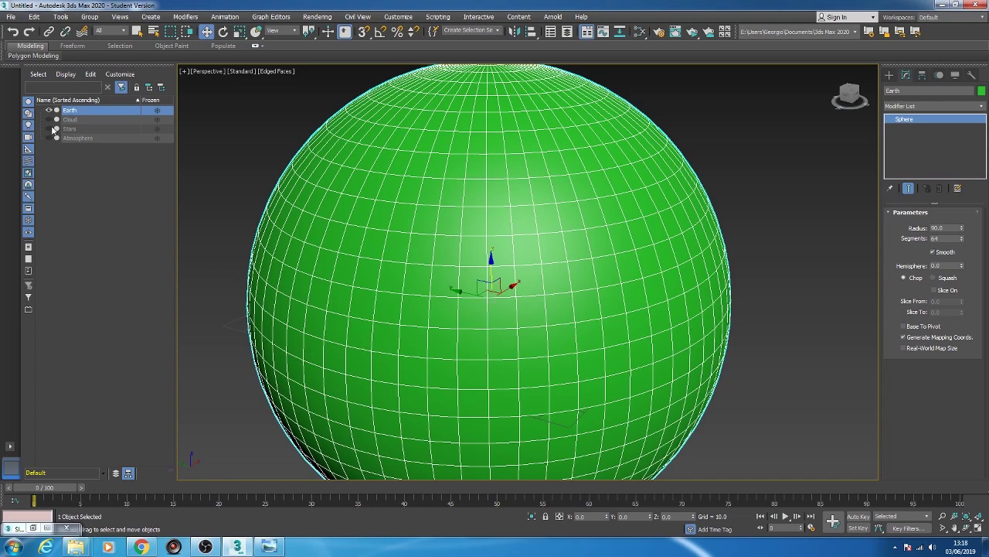
pyautogui.keyDown('alt'); pyautogui.moveTo(522, 361); pyautogui.dragTo(534, 376, button='middle'); pyautogui.keyUp('alt')
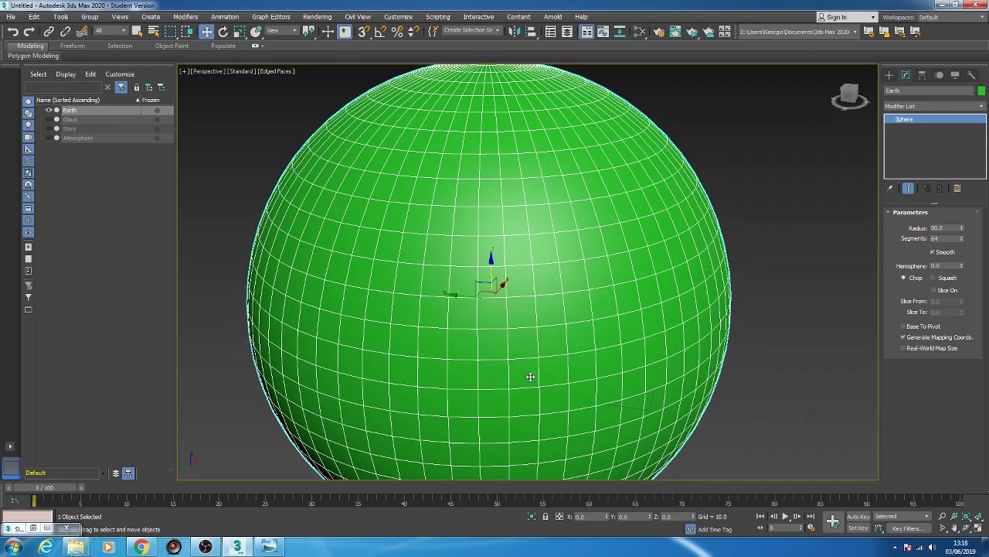
pyautogui.scroll(1, 530, 376)
pyautogui.scroll(-3, 612, 296)
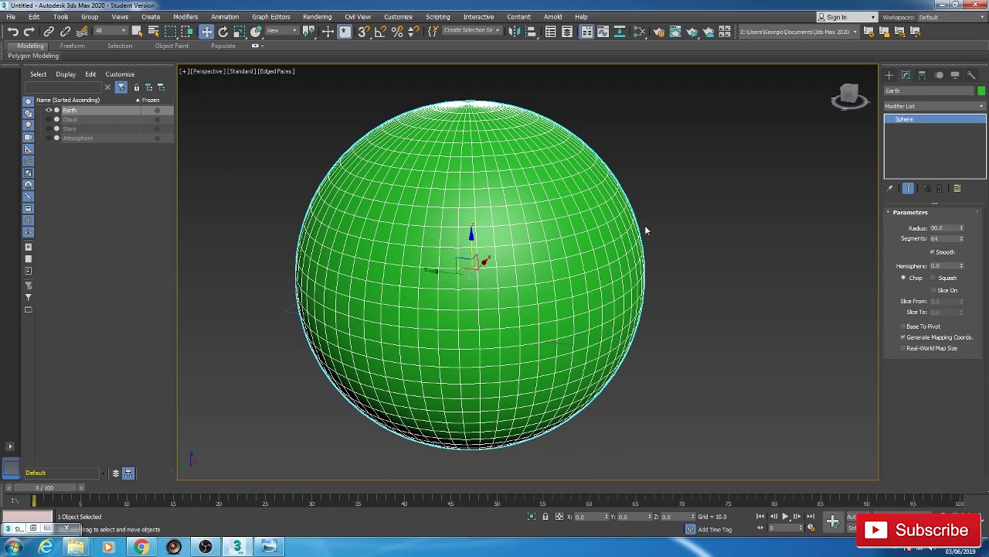
# - Open the Slate Material Editor and enlarge and reposition its window
pyautogui.press('m')
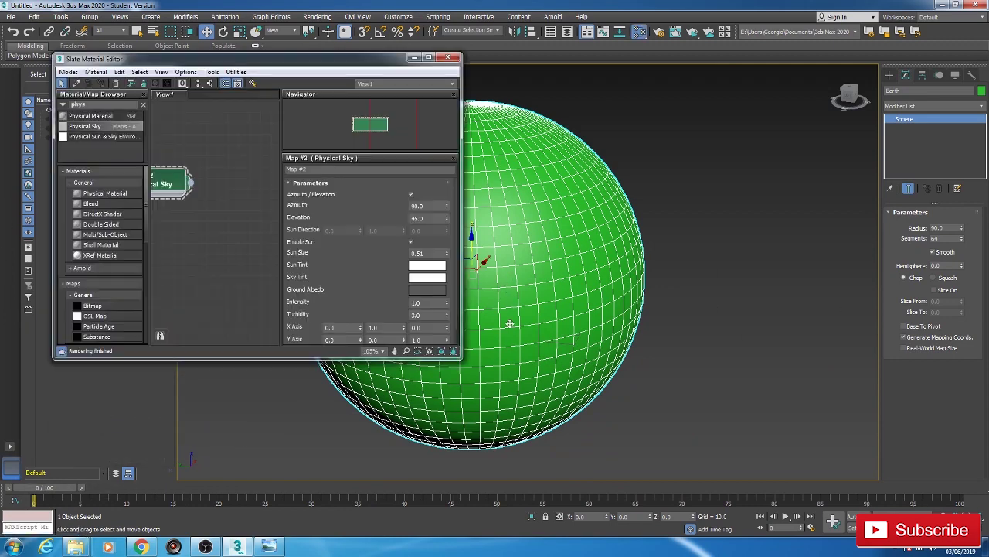
pyautogui.scroll(-2, 213, 173)
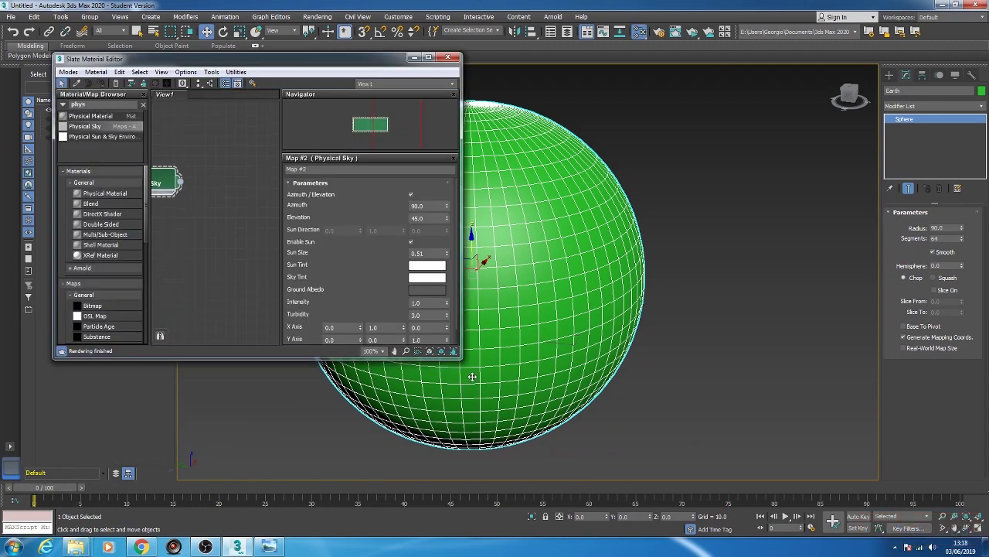
pyautogui.moveTo(459, 357); pyautogui.dragTo(615, 531)
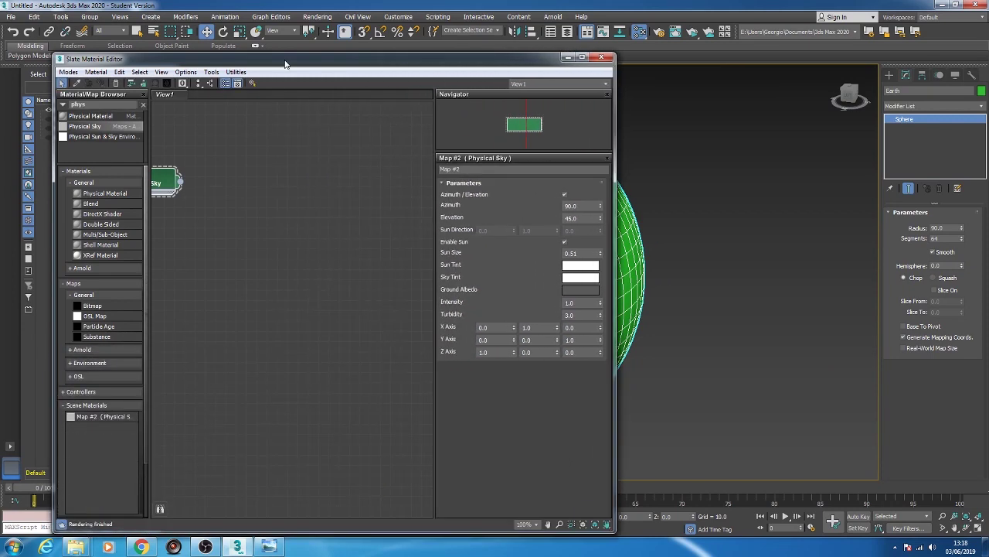
pyautogui.moveTo(285, 64); pyautogui.dragTo(230, 37)
# - Add a Standard Surface material node, found via 'standa', and name it Earth
pyautogui.click(88, 78)
pyautogui.write('s')
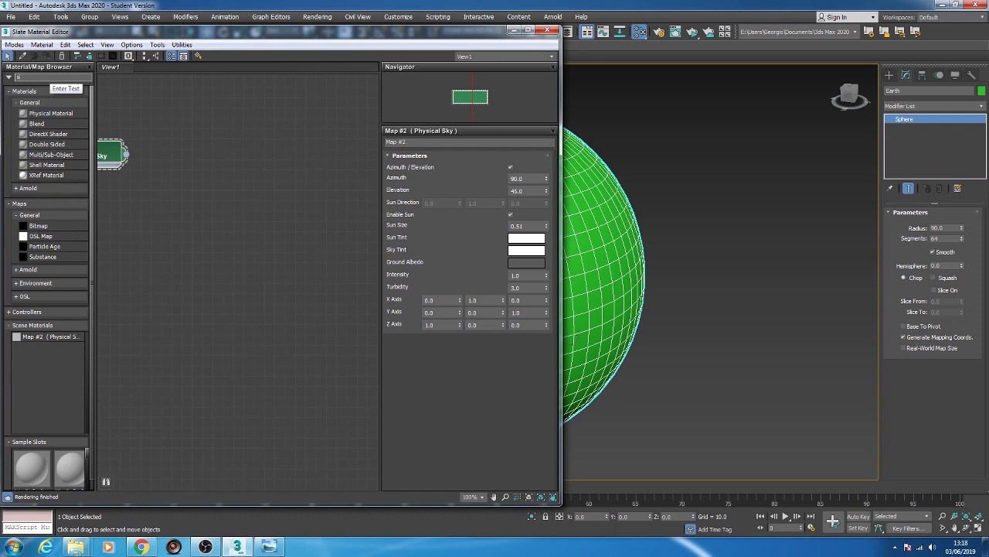
pyautogui.write('tanda')
pyautogui.moveTo(37, 99); pyautogui.dragTo(335, 174)
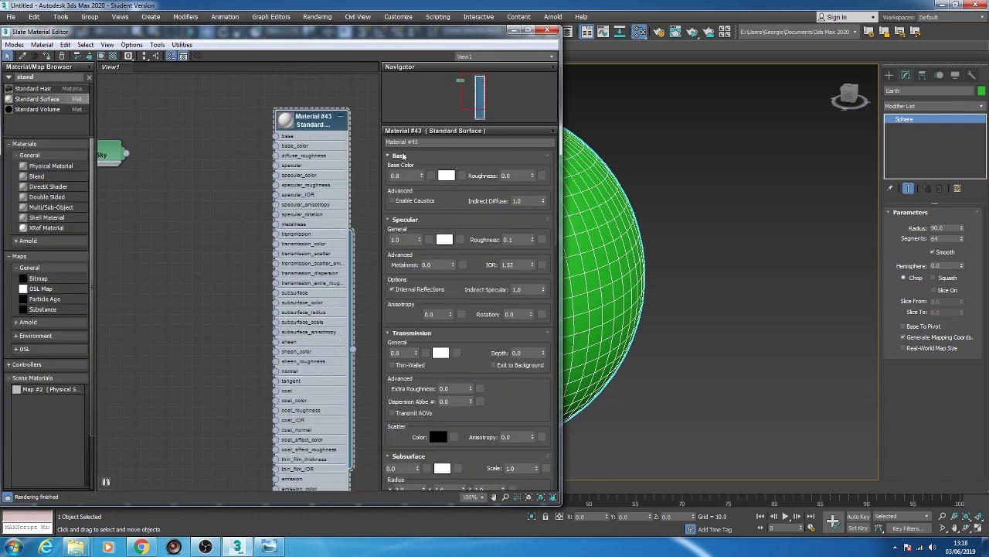
pyautogui.click(422, 144)
pyautogui.write('Earth')
pyautogui.press('Return')
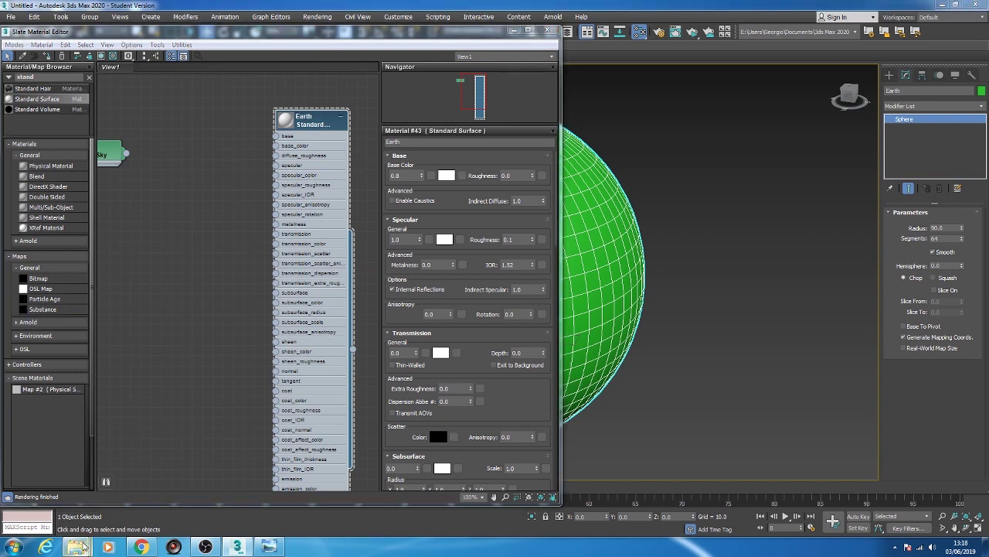
pyautogui.moveTo(83, 546)
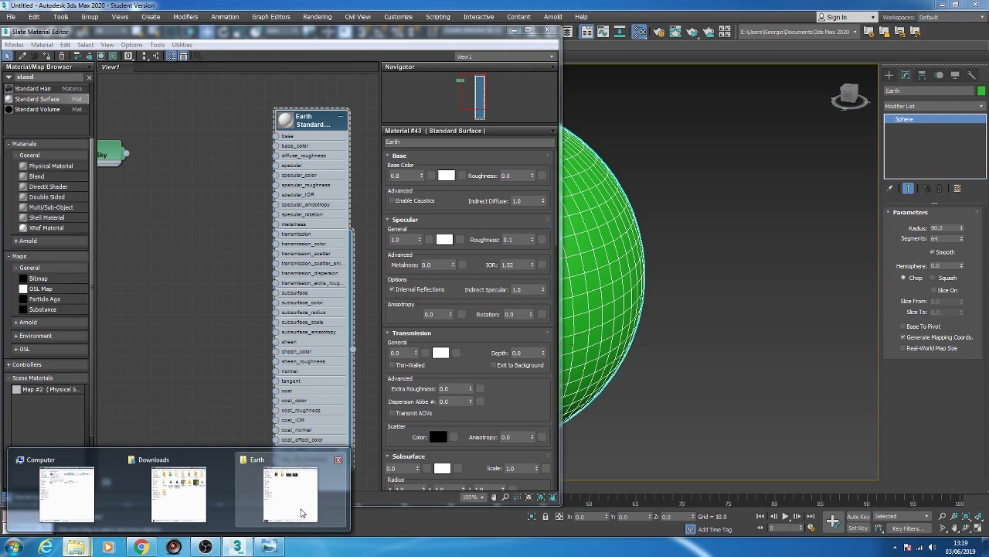
# - Bring Earth_Diffuse_6K from the Earth VC folder in as Map #3 on base_color
pyautogui.click(301, 513)
pyautogui.doubleClick(642, 96)
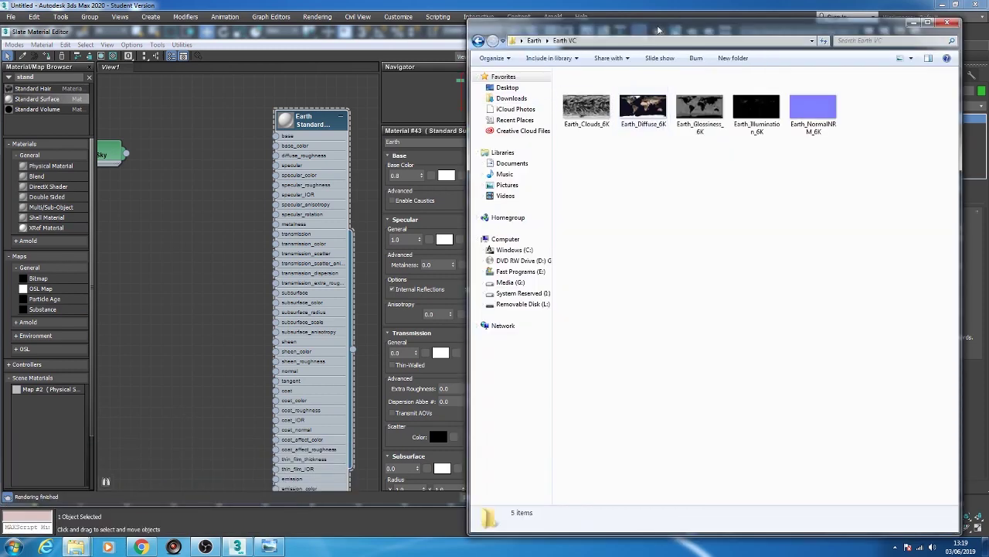
pyautogui.moveTo(671, 116); pyautogui.dragTo(276, 146)
pyautogui.click(189, 186)
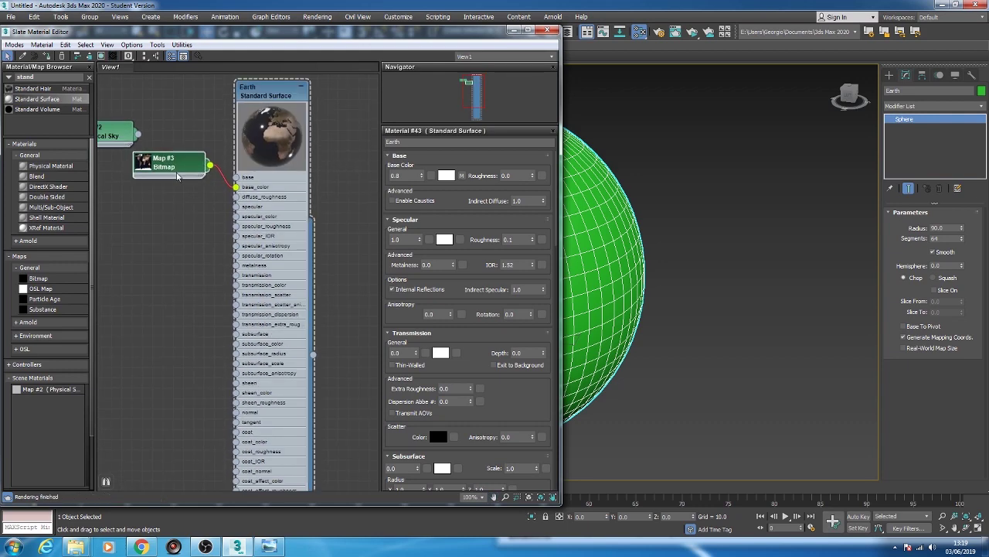
pyautogui.moveTo(182, 160); pyautogui.dragTo(173, 160)
pyautogui.doubleClick(267, 127)
pyautogui.doubleClick(266, 128)
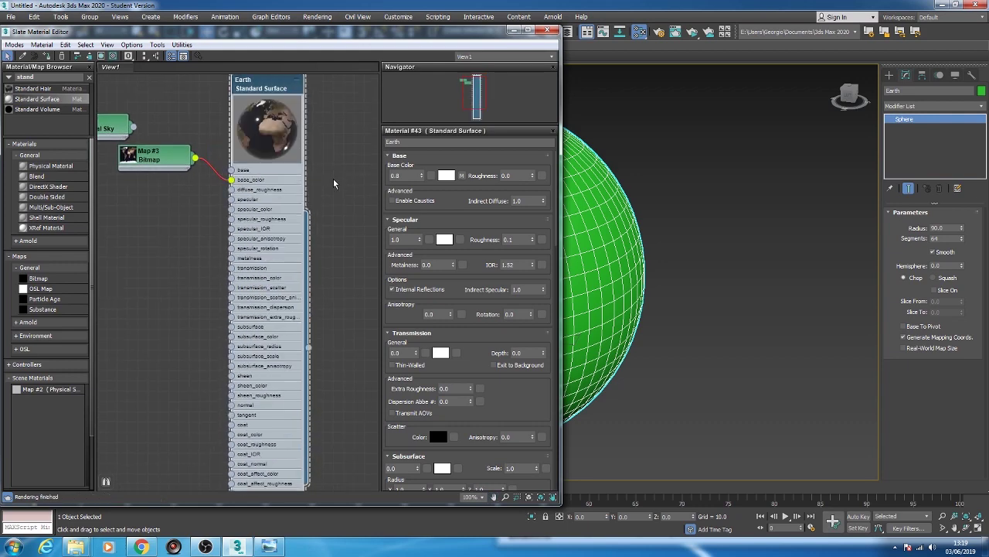
# - Preview Earth_Glossiness_6K, then add it as Map #4 on specular_color
pyautogui.hotkey('alt', 'Tab')
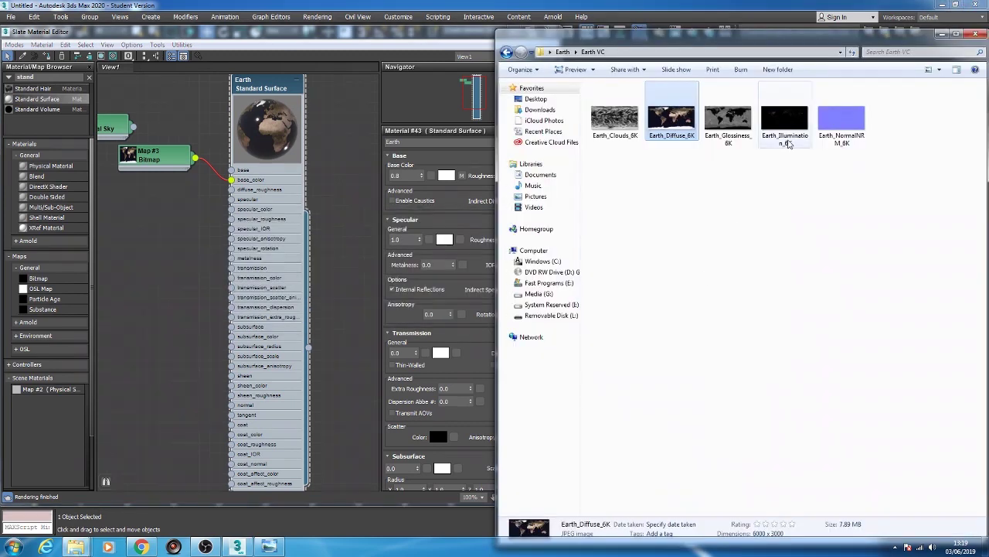
pyautogui.doubleClick(728, 119)
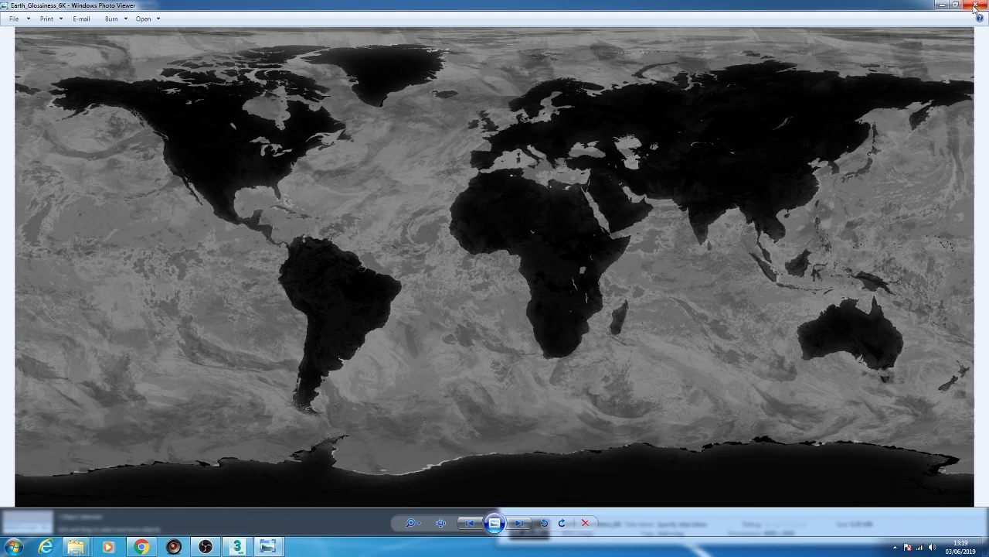
pyautogui.click(976, 5)
pyautogui.moveTo(740, 123); pyautogui.dragTo(236, 218)
pyautogui.click(124, 257)
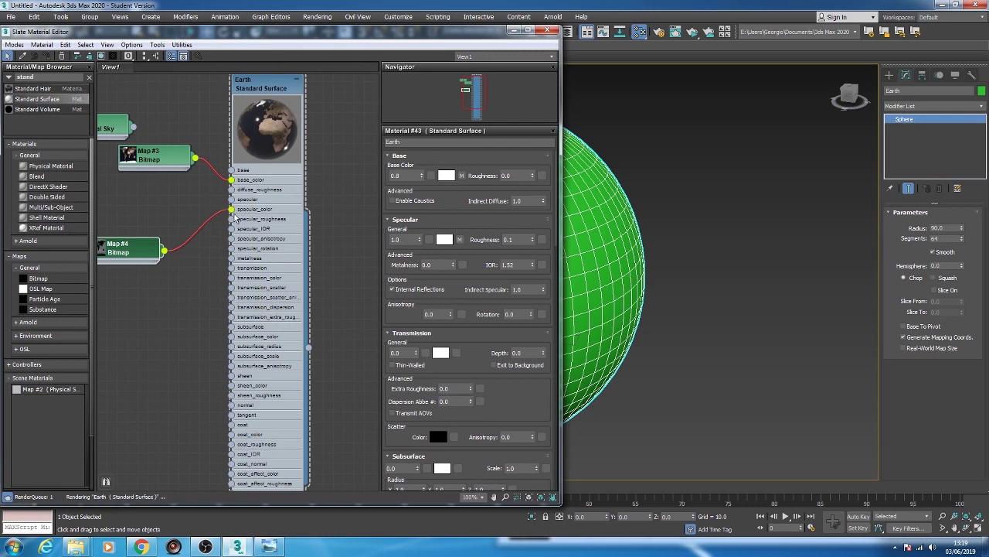
# - Add Earth_NormalNRM_6K to the material editor as bitmap Map #5
pyautogui.hotkey('alt', 'Tab')
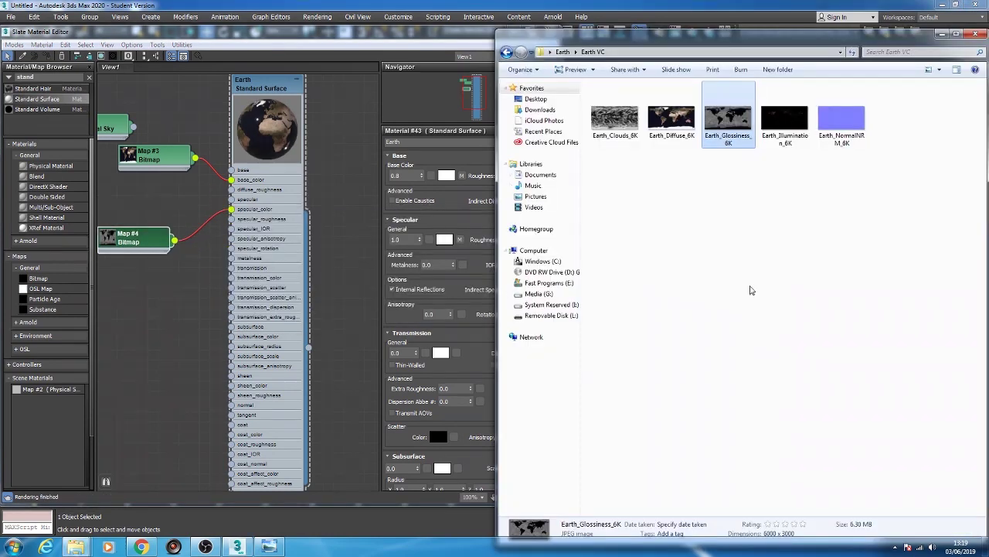
pyautogui.moveTo(841, 118); pyautogui.dragTo(129, 346)
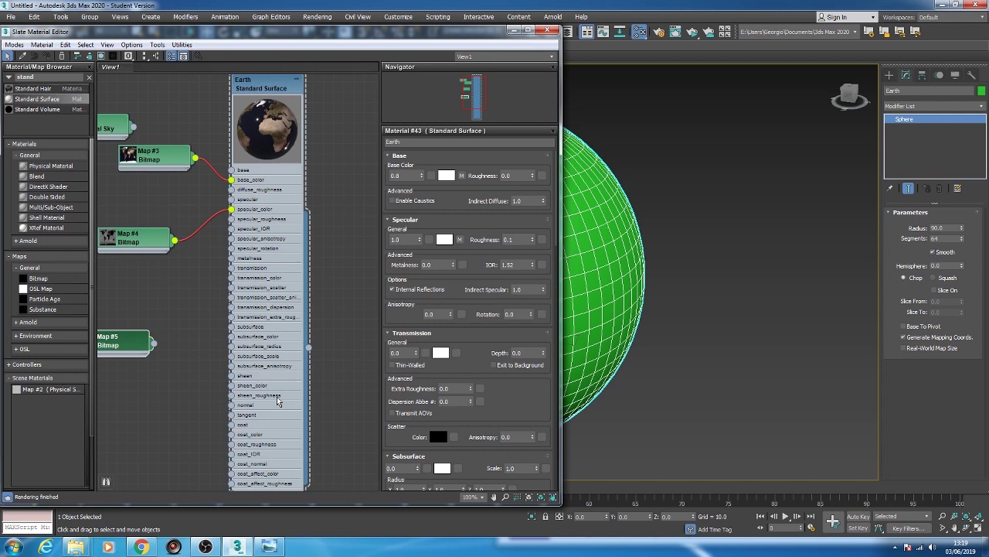
pyautogui.moveTo(142, 345); pyautogui.dragTo(113, 342)
# - Add an Arnold Normal Map node (Map #6) from the Arnold Bump maps
pyautogui.rightClick(165, 355)
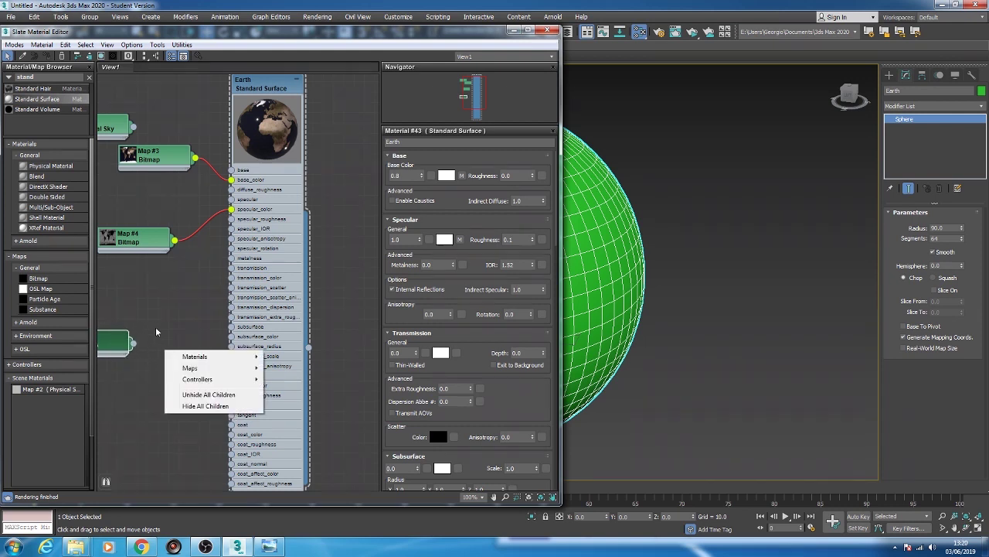
pyautogui.moveTo(189, 368)
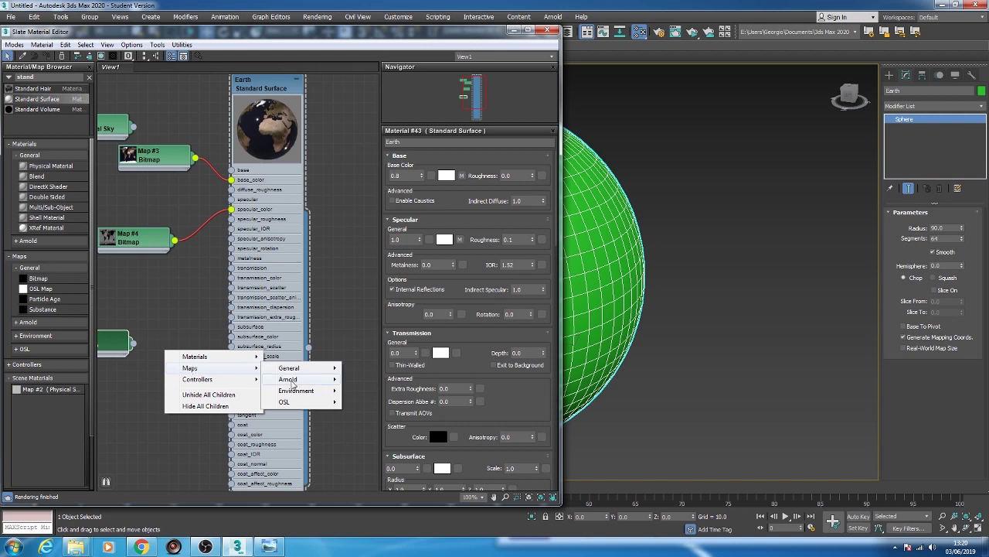
pyautogui.moveTo(300, 380)
pyautogui.moveTo(393, 382)
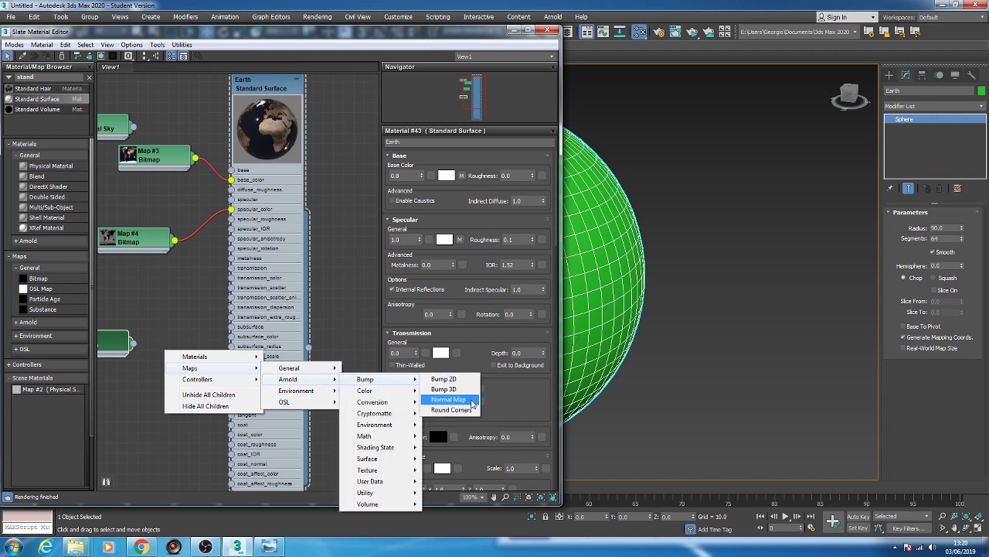
pyautogui.click(448, 399)
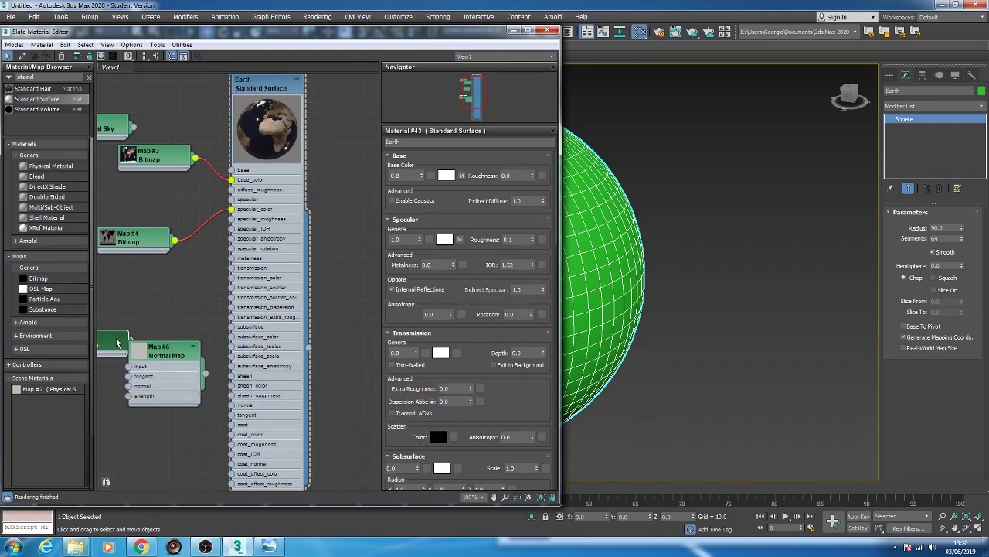
# - Wire Map #5 into the Normal Map node and its output into the Earth material's normal input
pyautogui.moveTo(117, 340); pyautogui.dragTo(129, 366)
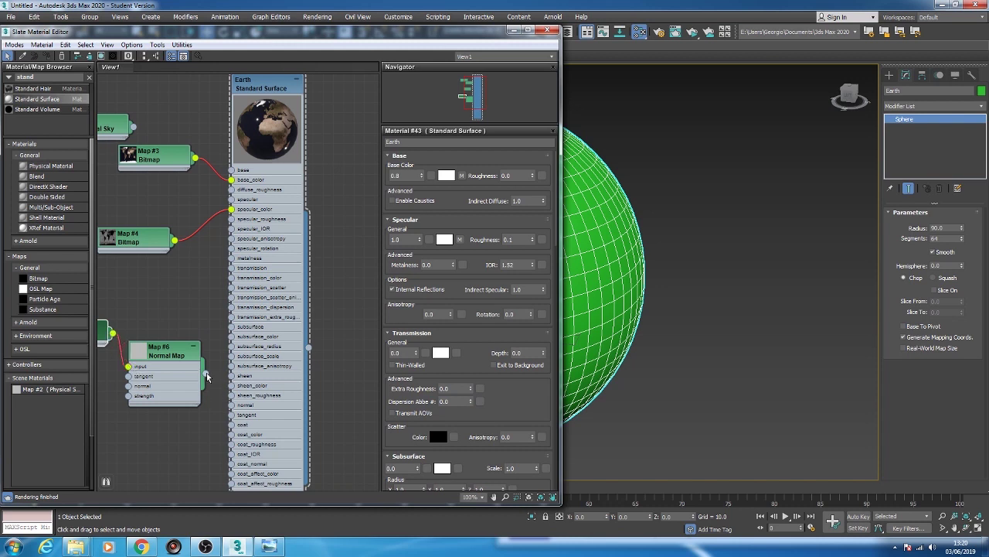
pyautogui.moveTo(206, 376); pyautogui.dragTo(229, 415)
pyautogui.doubleClick(157, 350)
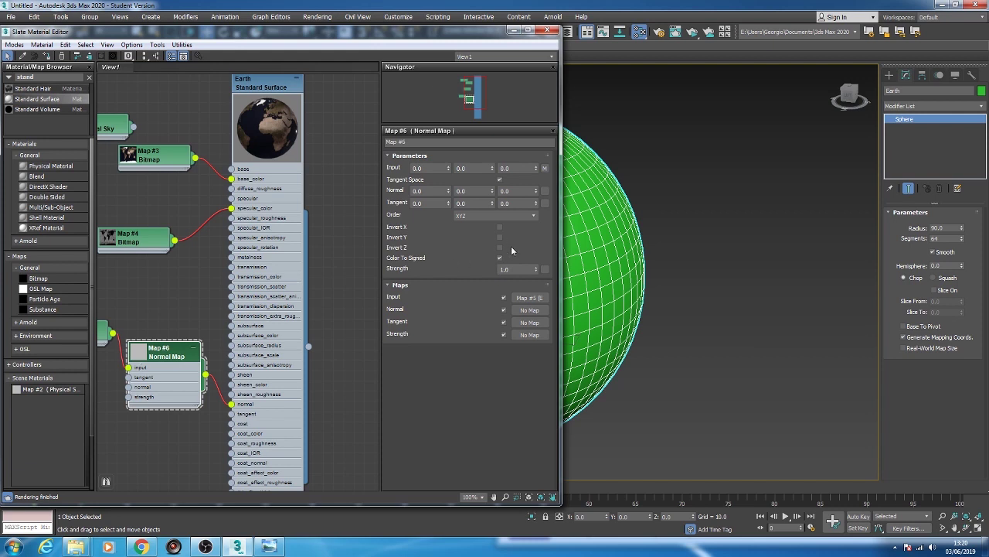
pyautogui.moveTo(157, 350); pyautogui.dragTo(168, 339)
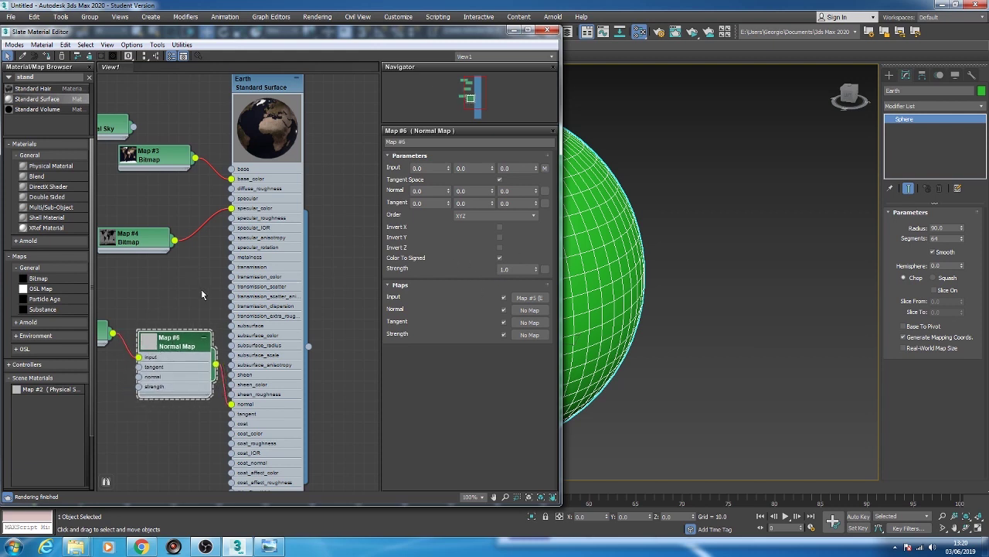
pyautogui.moveTo(201, 290); pyautogui.dragTo(182, 294, button='middle')
pyautogui.moveTo(702, 266); pyautogui.dragTo(843, 278, button='middle')
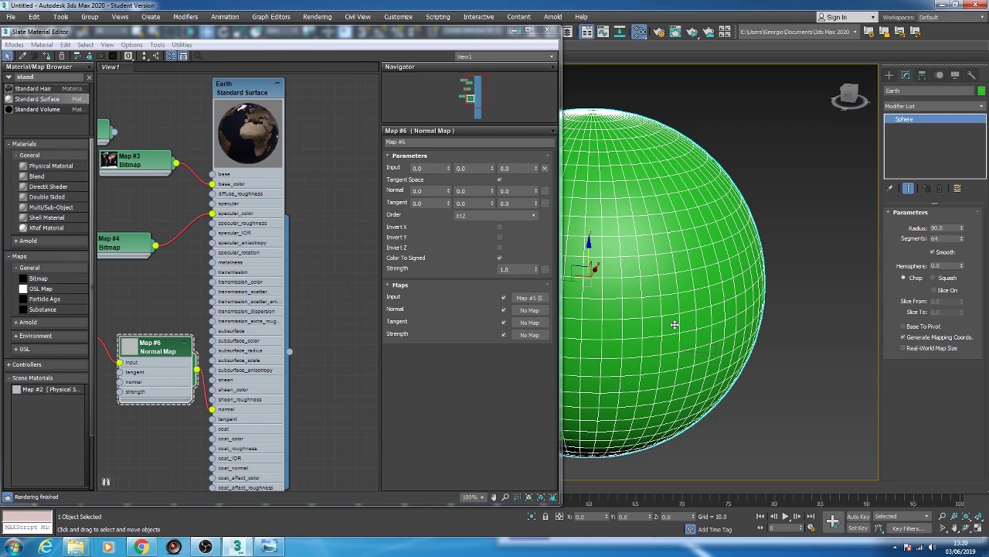
pyautogui.moveTo(146, 303); pyautogui.dragTo(142, 303, button='middle')
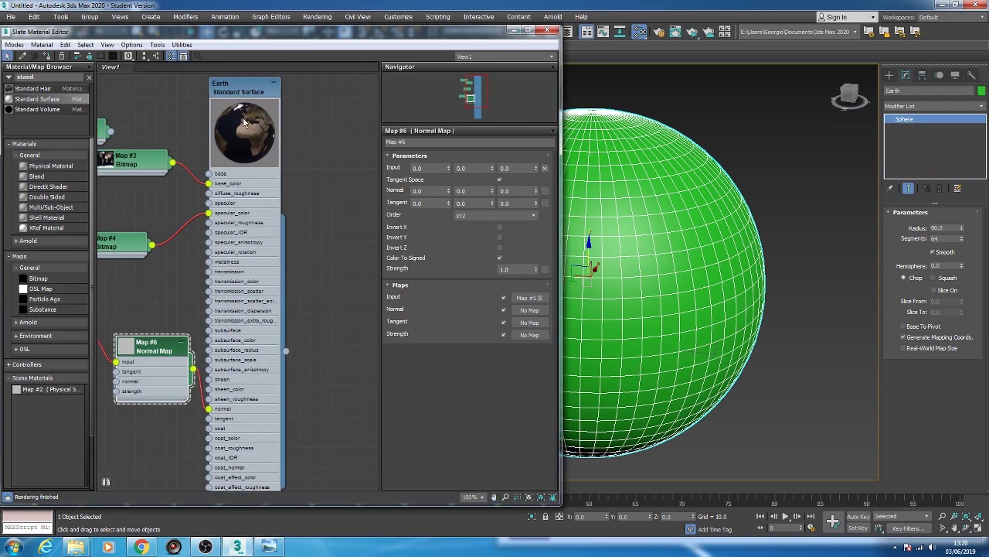
# - Assign the Earth material to the sphere and show its shaded texture in the viewport
pyautogui.rightClick(268, 116)
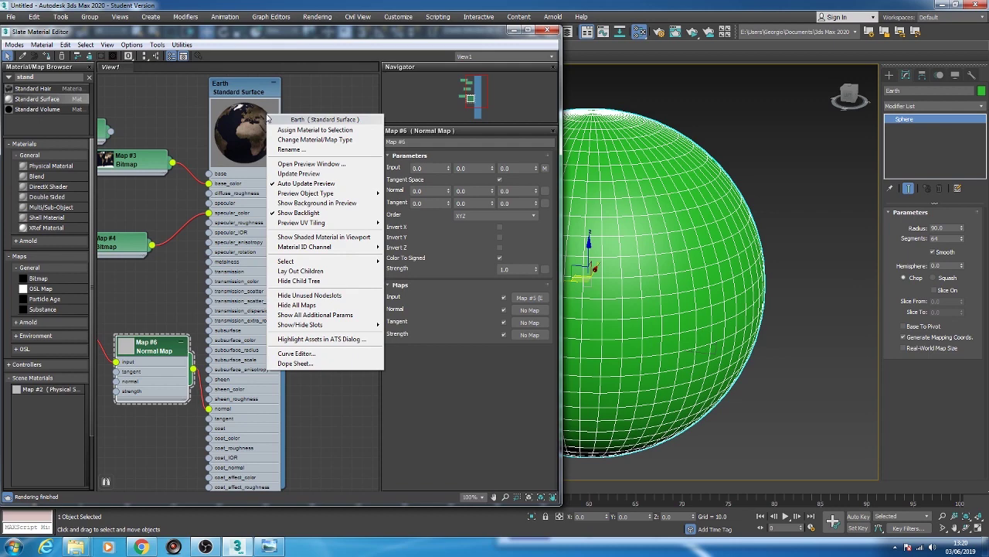
pyautogui.click(308, 132)
pyautogui.rightClick(254, 112)
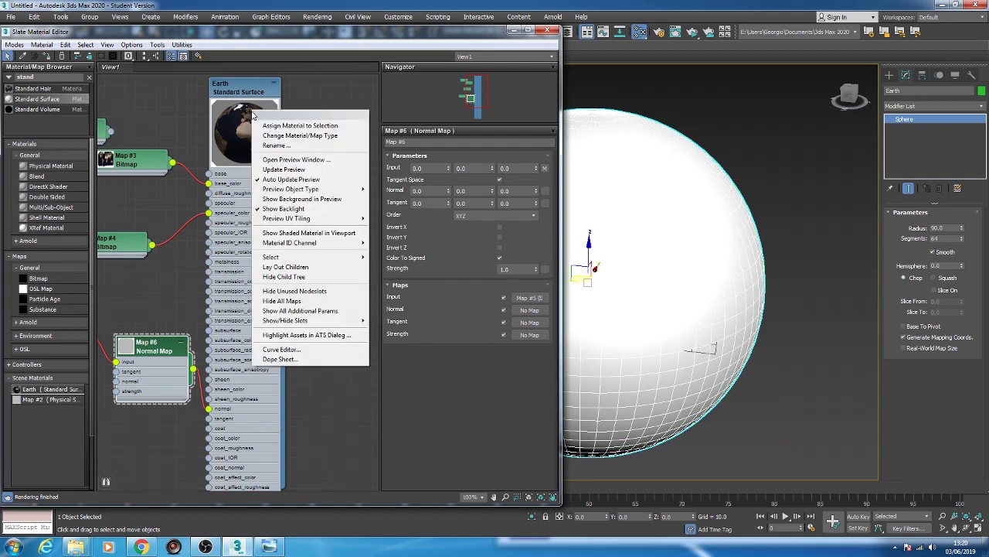
pyautogui.click(317, 233)
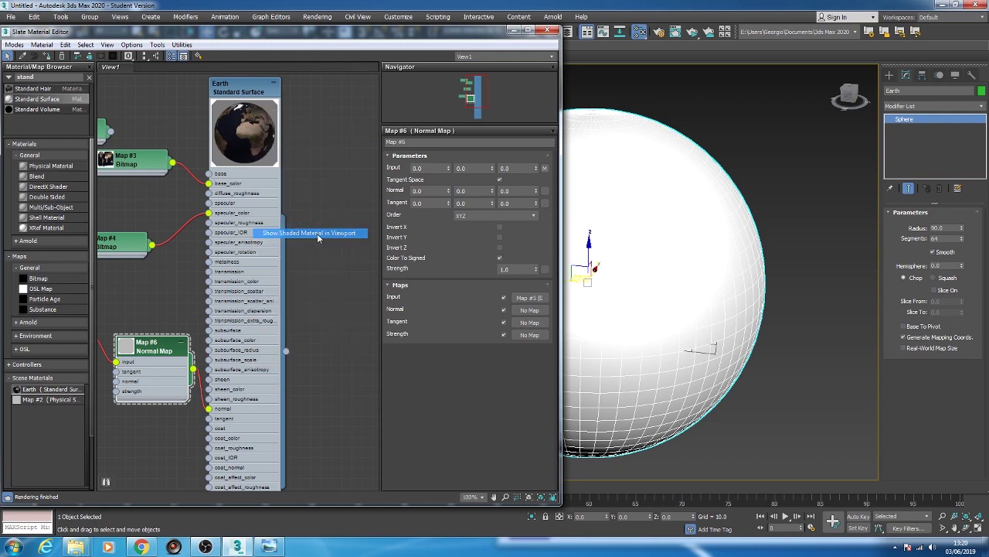
pyautogui.moveTo(596, 69); pyautogui.dragTo(620, 71, button='middle')
# - Check the textured globe with a quick ActiveShade preview
pyautogui.click(692, 32)
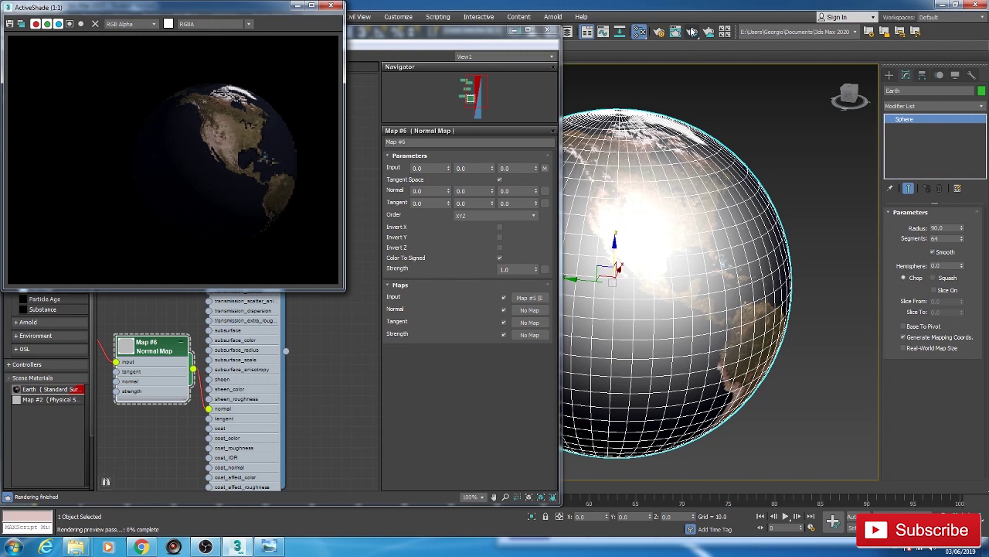
pyautogui.click(330, 7)
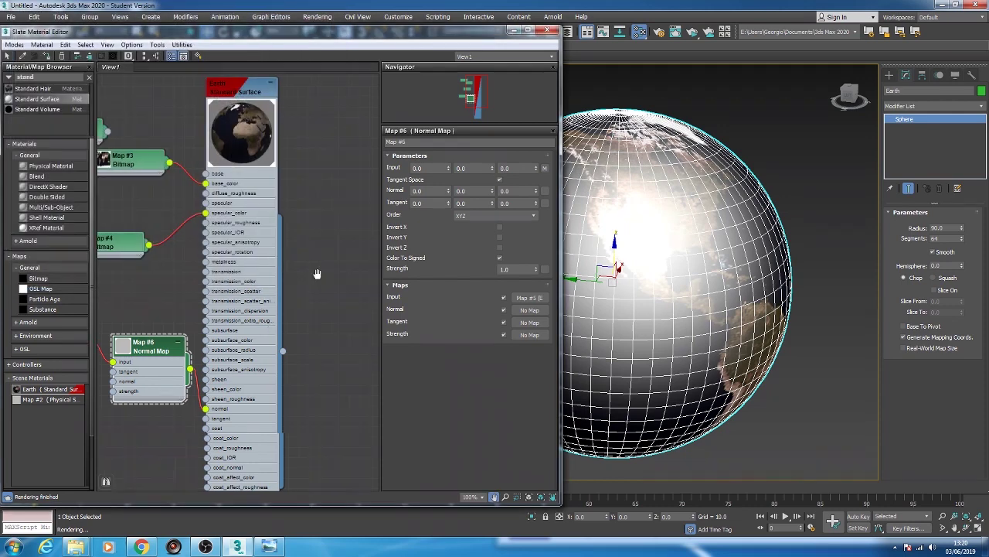
pyautogui.moveTo(320, 274); pyautogui.dragTo(243, 280, button='middle')
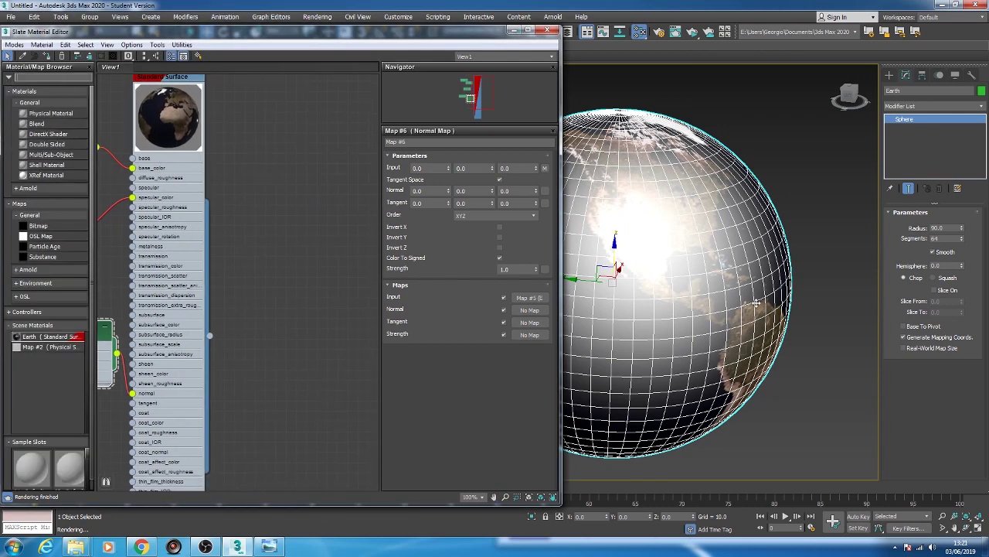
# - Add Arnold Properties to the globe and instance Map #6 as its displacement map
pyautogui.moveTo(673, 251); pyautogui.dragTo(681, 255)
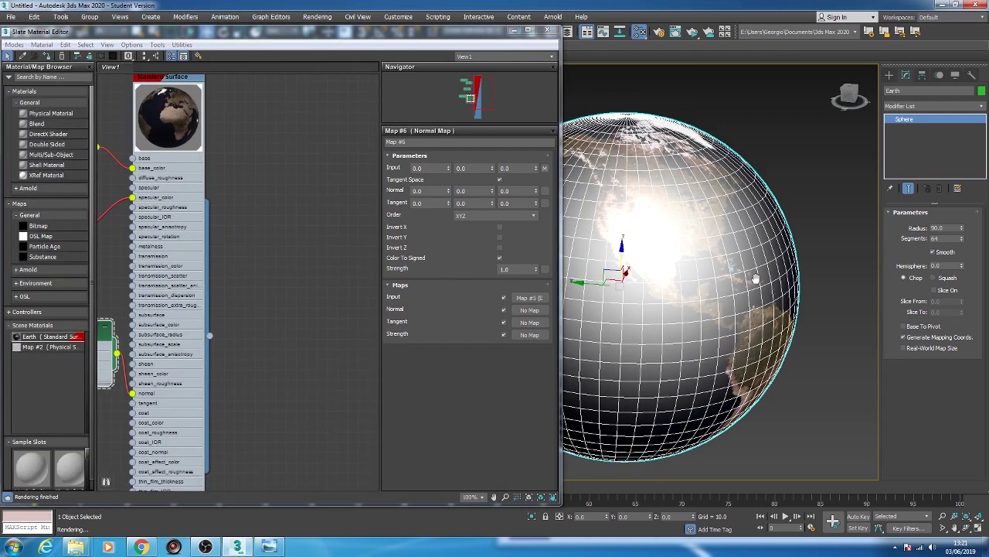
pyautogui.click(983, 107)
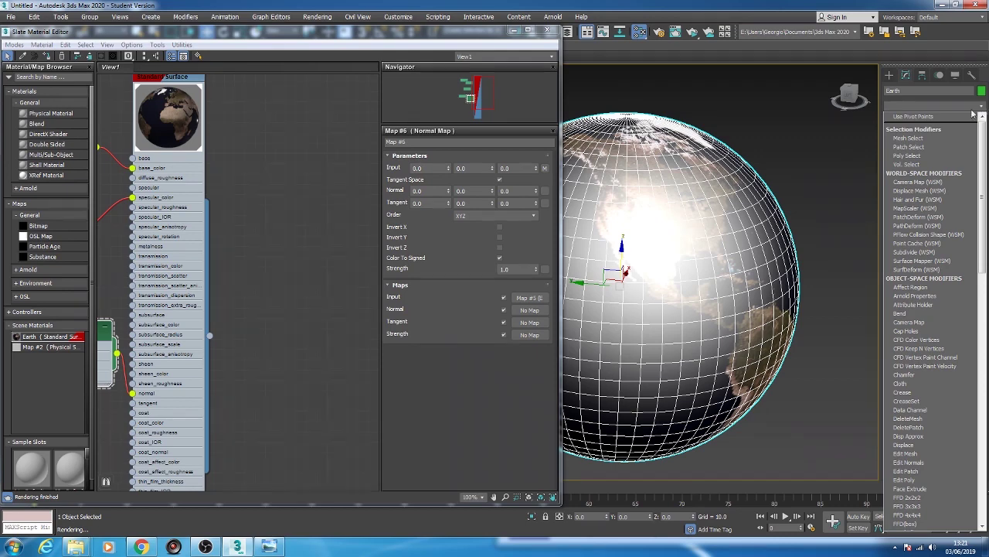
pyautogui.click(928, 306)
pyautogui.click(891, 224)
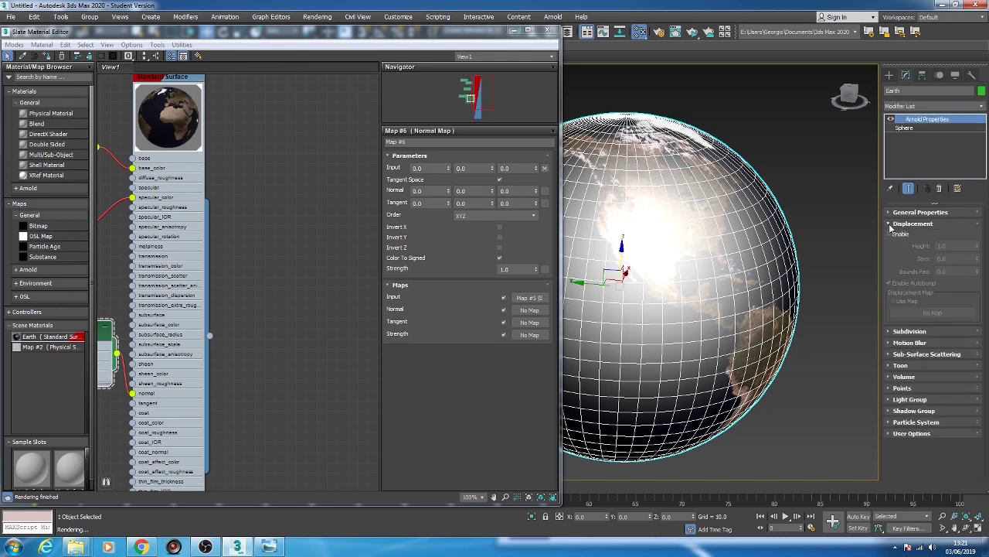
pyautogui.click(893, 301)
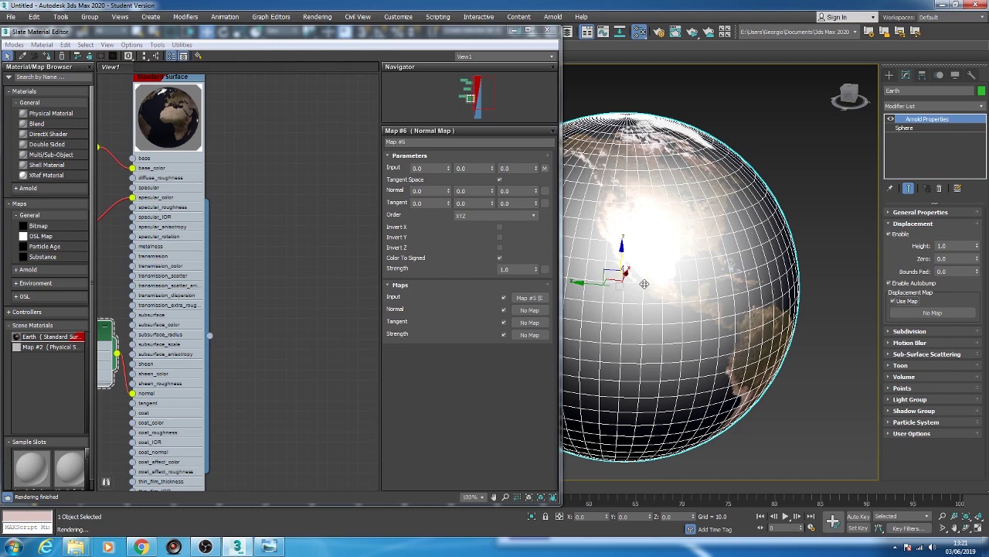
pyautogui.moveTo(243, 260); pyautogui.dragTo(327, 213, button='middle')
pyautogui.moveTo(100, 275); pyautogui.dragTo(929, 318)
pyautogui.click(471, 302)
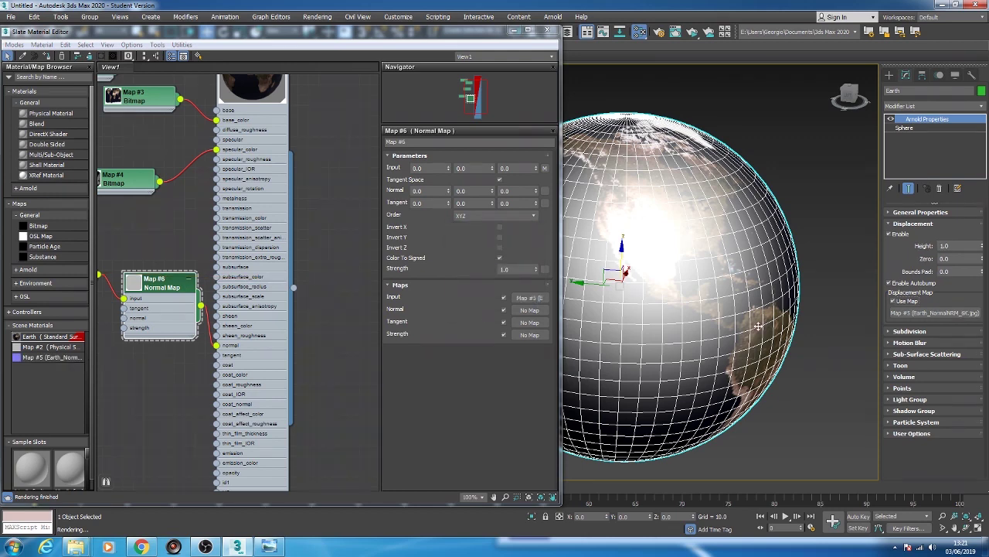
# - Enable Catmull-Clark subdivision on the globe and select the iterations field
pyautogui.click(908, 223)
pyautogui.click(900, 235)
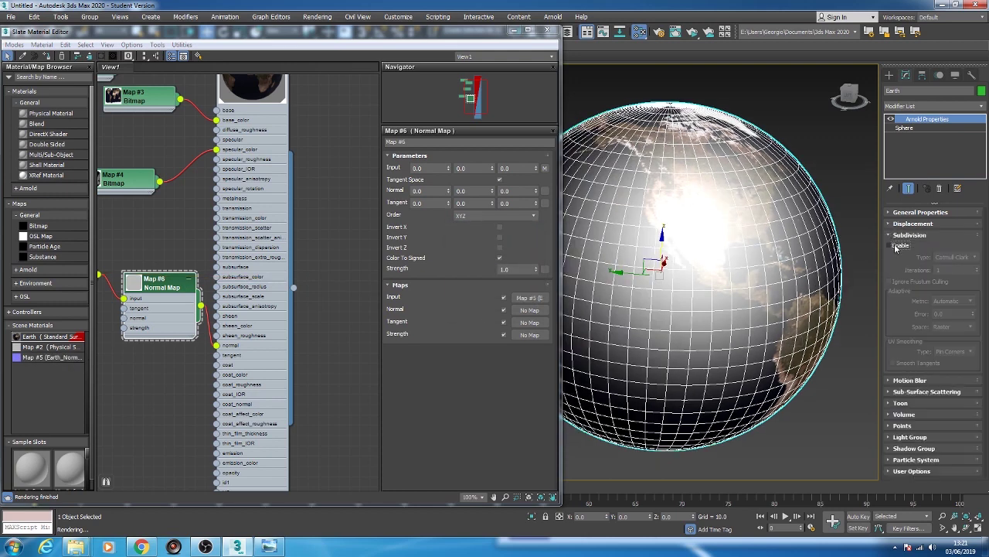
pyautogui.click(895, 246)
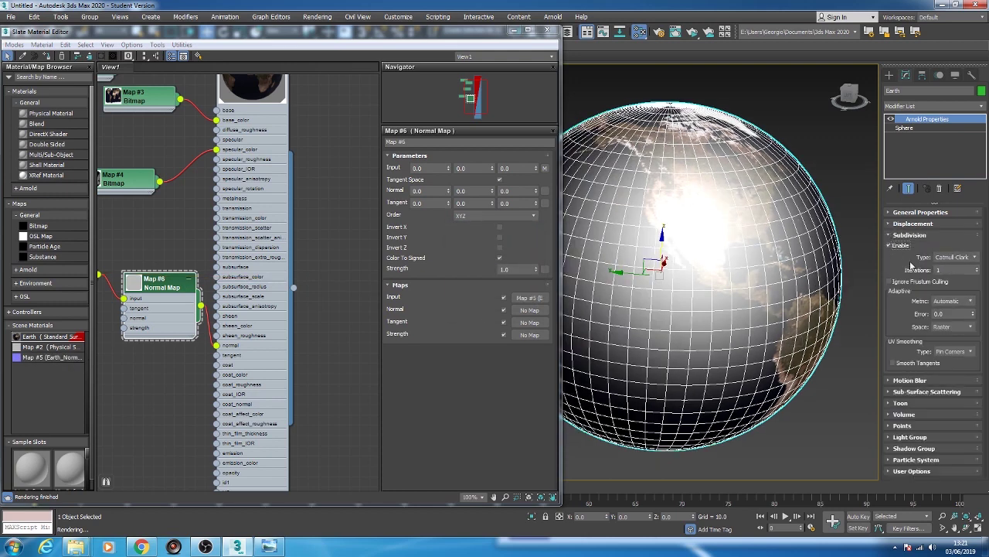
pyautogui.click(947, 270)
# - Set the Earth's subdivision iterations to 4 and preview it in ActiveShade
pyautogui.write('4')
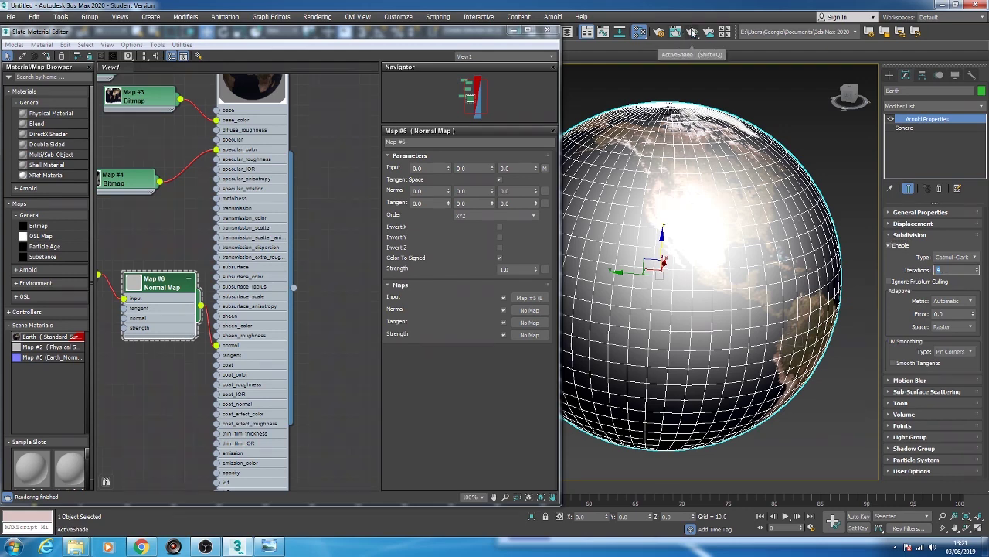
pyautogui.click(693, 30)
pyautogui.scroll(1, 237, 120)
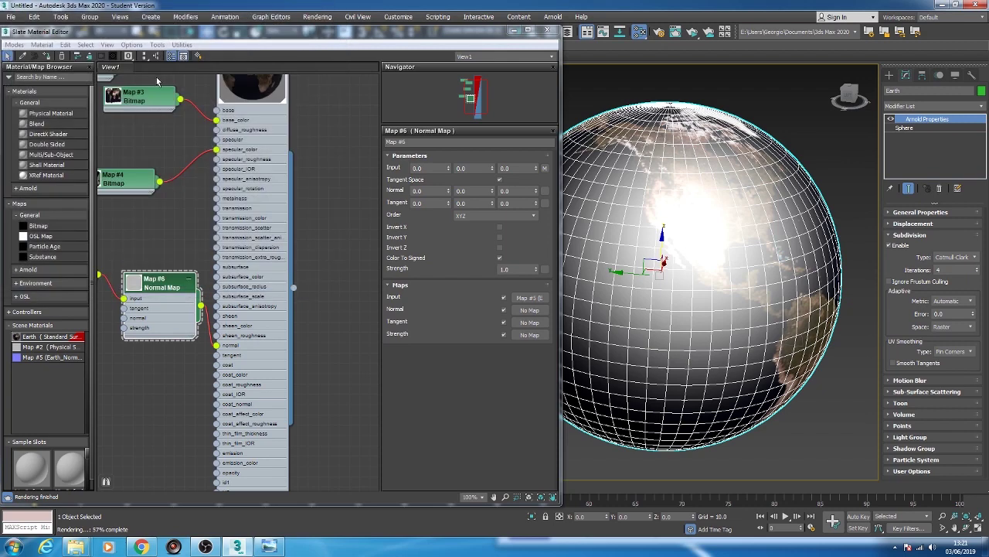
pyautogui.scroll(-5, 288, 275)
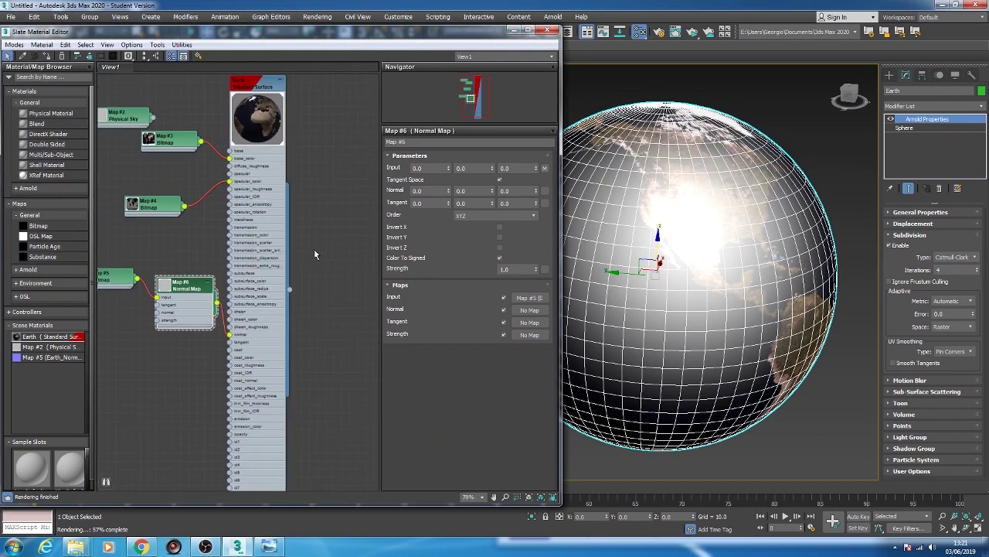
pyautogui.scroll(-3, 263, 249)
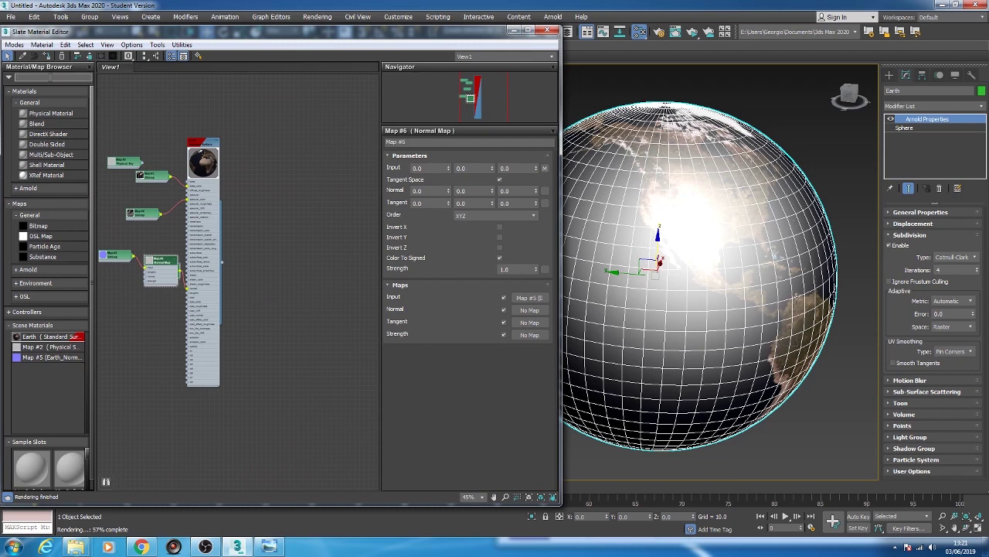
# - Add a Standard Surface material to the Slate graph and name it Clouds
pyautogui.write('tan')
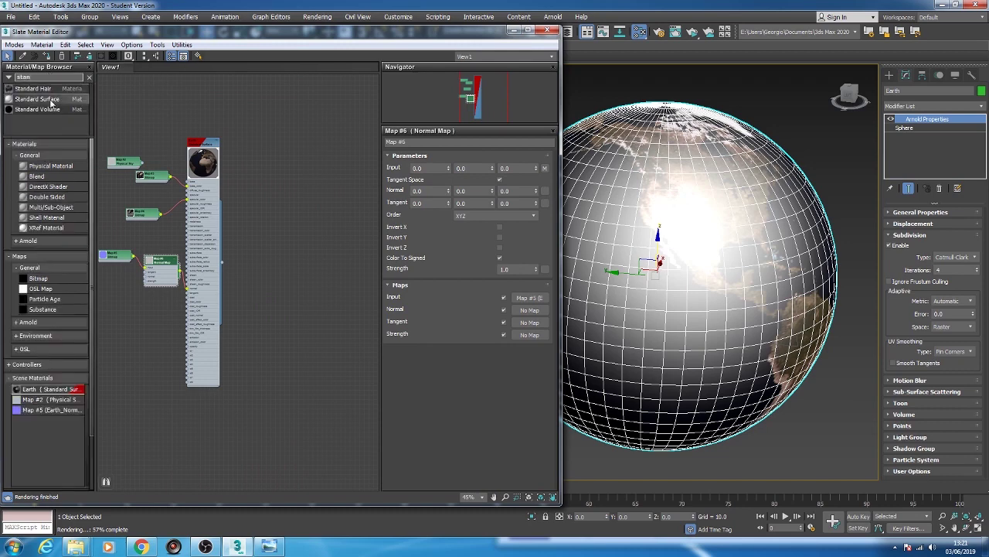
pyautogui.moveTo(351, 155); pyautogui.dragTo(350, 156)
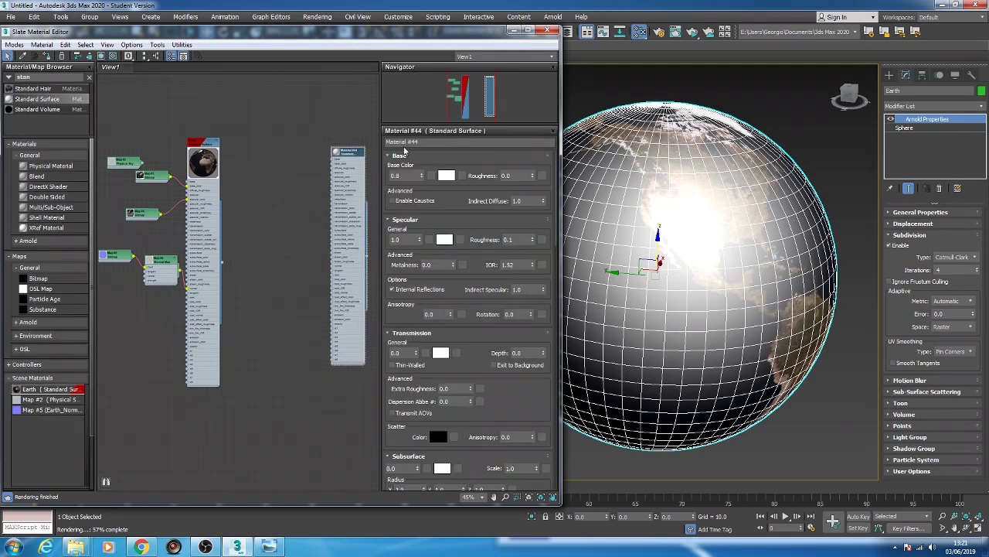
pyautogui.write('Clouds')
pyautogui.moveTo(309, 151); pyautogui.dragTo(268, 137, button='middle')
# - Unhide and select the Cloud sphere in the Scene Explorer
pyautogui.click(514, 31)
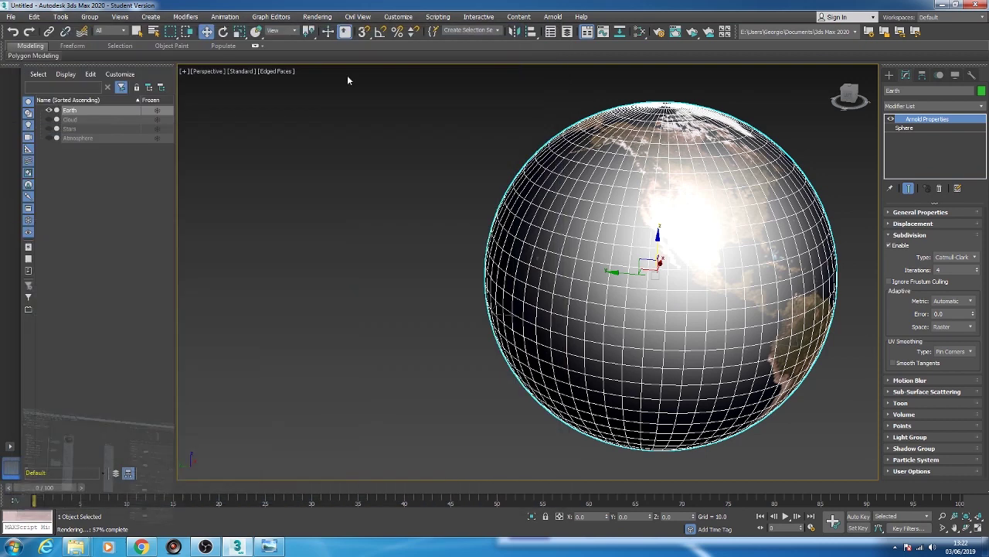
pyautogui.click(48, 120)
pyautogui.click(534, 176)
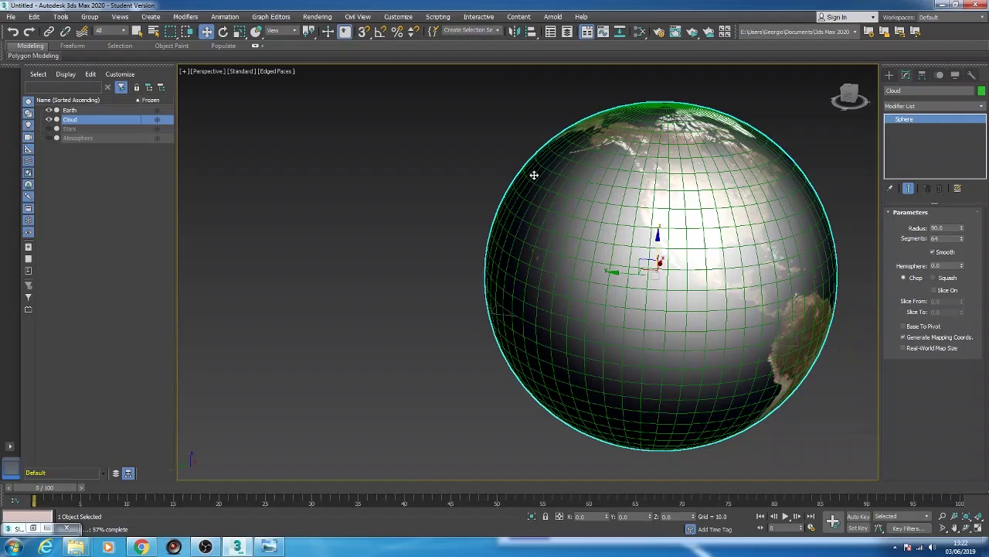
pyautogui.moveTo(614, 324); pyautogui.dragTo(568, 327, button='middle')
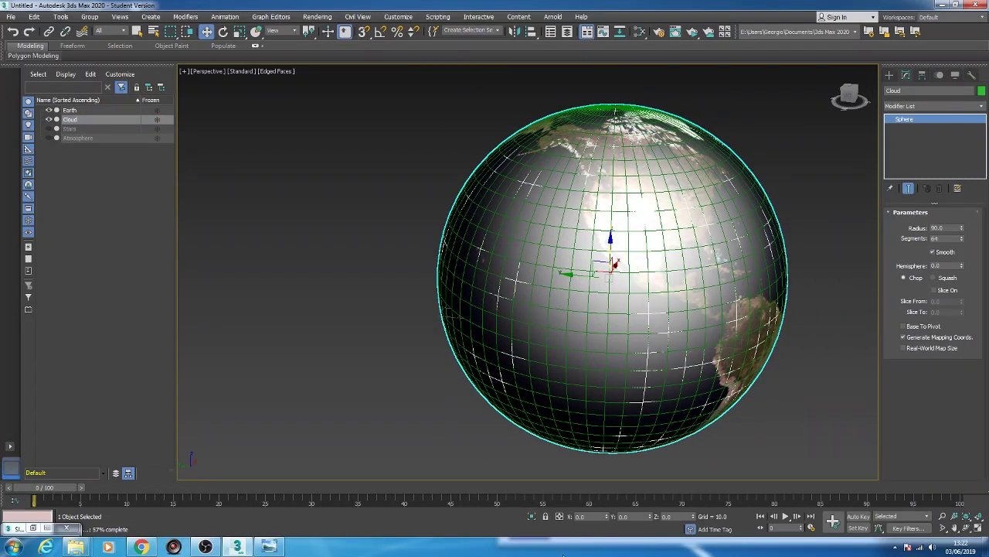
# - Scale the Cloud sphere uniformly to 106
pyautogui.press('r')
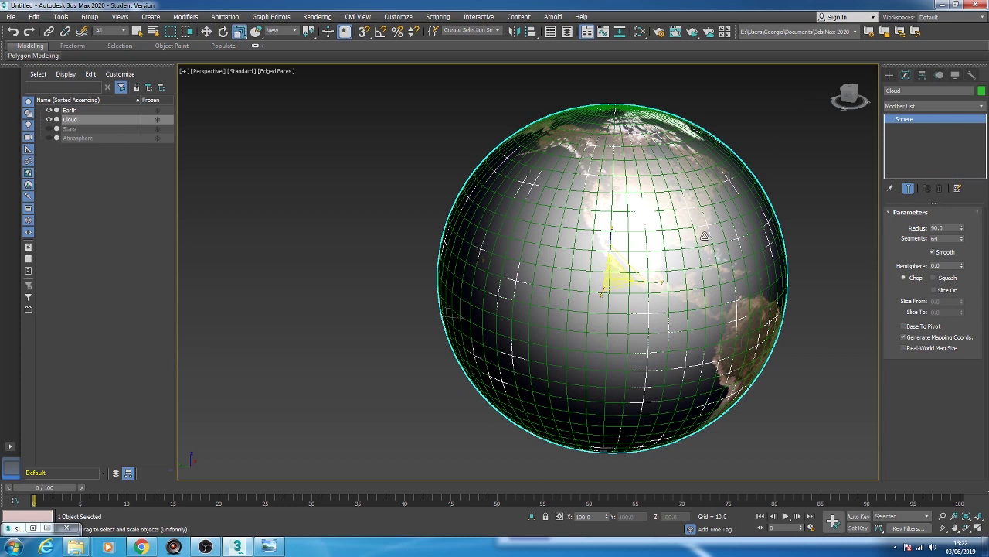
pyautogui.click(585, 517)
pyautogui.write('106.0')
pyautogui.press('Return')
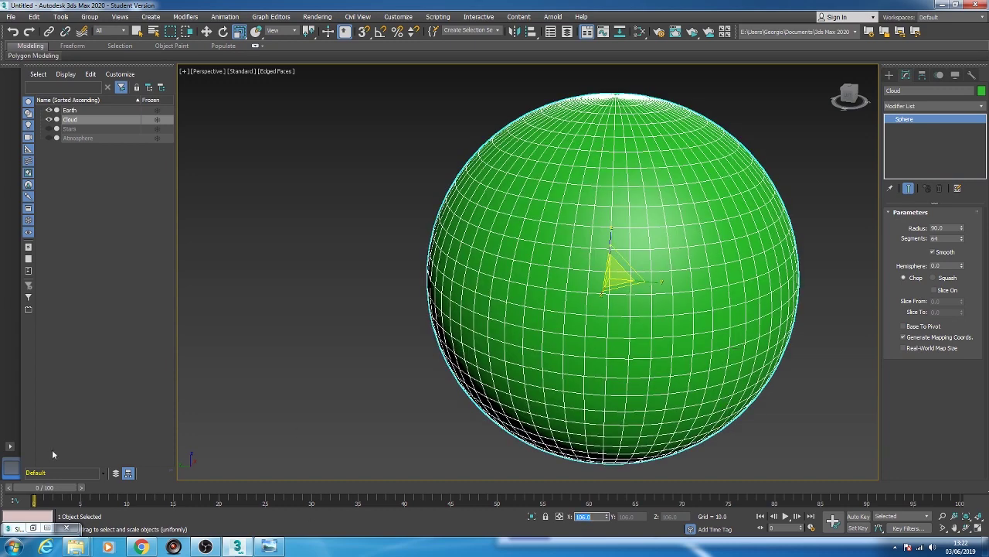
pyautogui.click(639, 31)
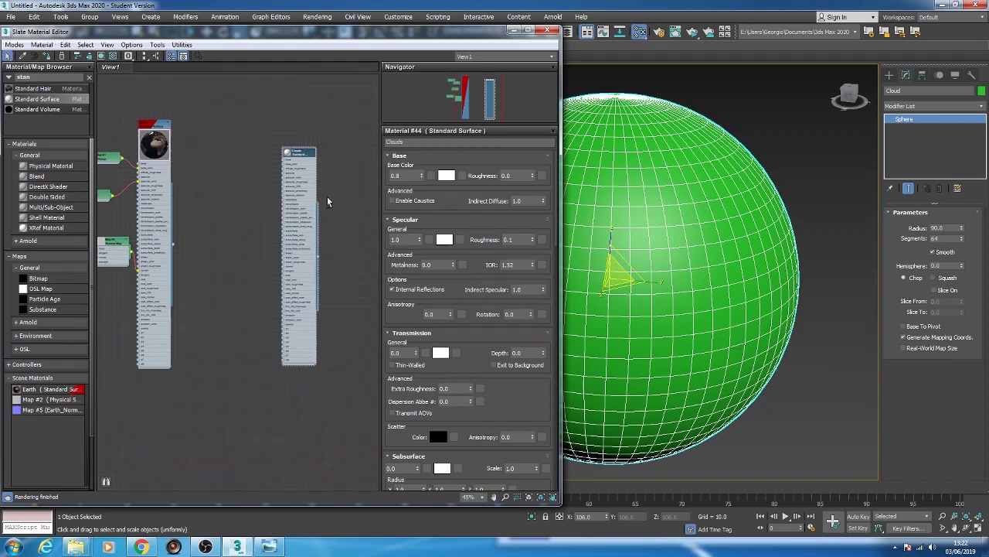
# - Bring Earth_Clouds_6K.jpg in as a Bitmap and wire it into Clouds' emission and opacity
pyautogui.hotkey('alt', 'Tab')
pyautogui.hotkey('alt', 'Tab')
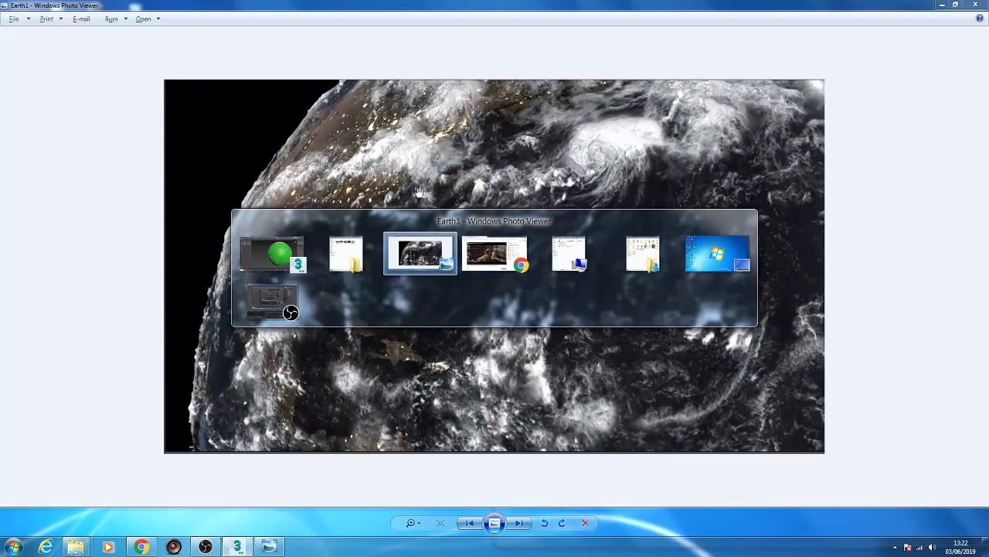
pyautogui.hotkey('alt', 'Tab')
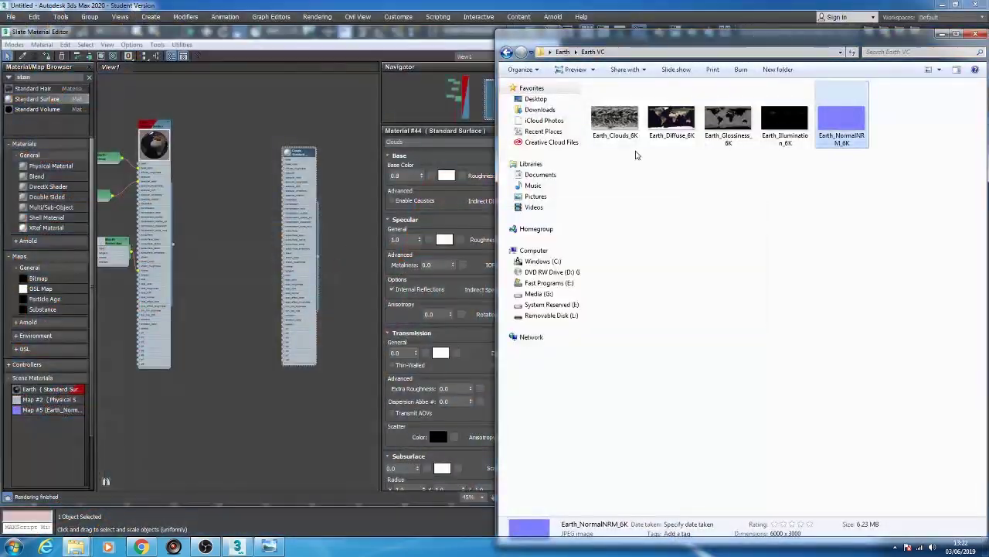
pyautogui.click(231, 263)
pyautogui.moveTo(199, 230); pyautogui.dragTo(190, 281)
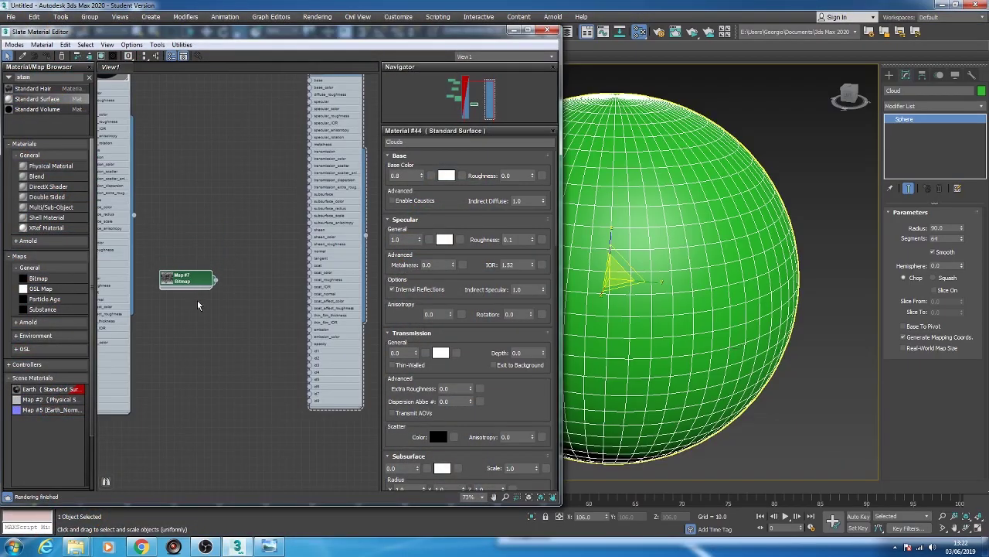
pyautogui.moveTo(262, 369); pyautogui.dragTo(260, 351, button='middle')
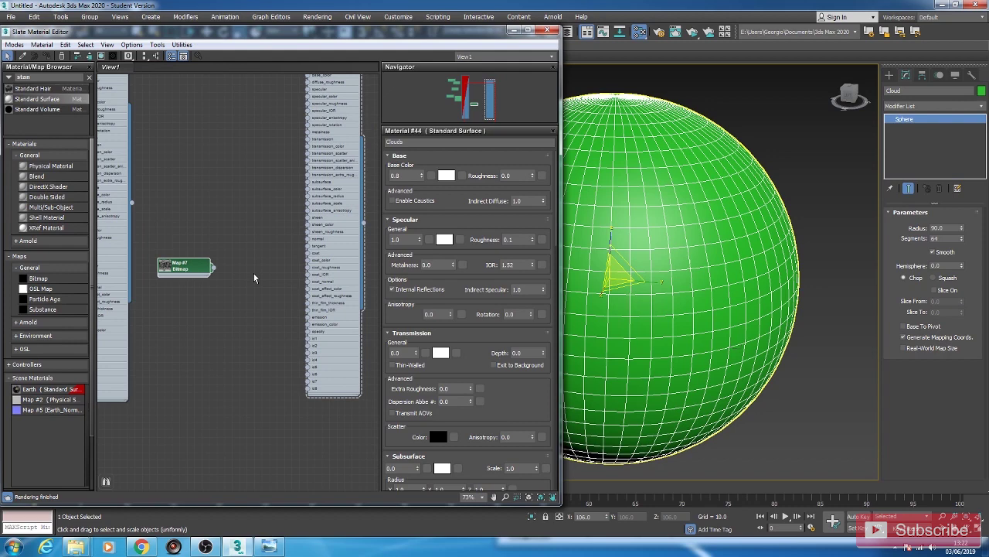
pyautogui.moveTo(254, 276); pyautogui.dragTo(235, 269, button='middle')
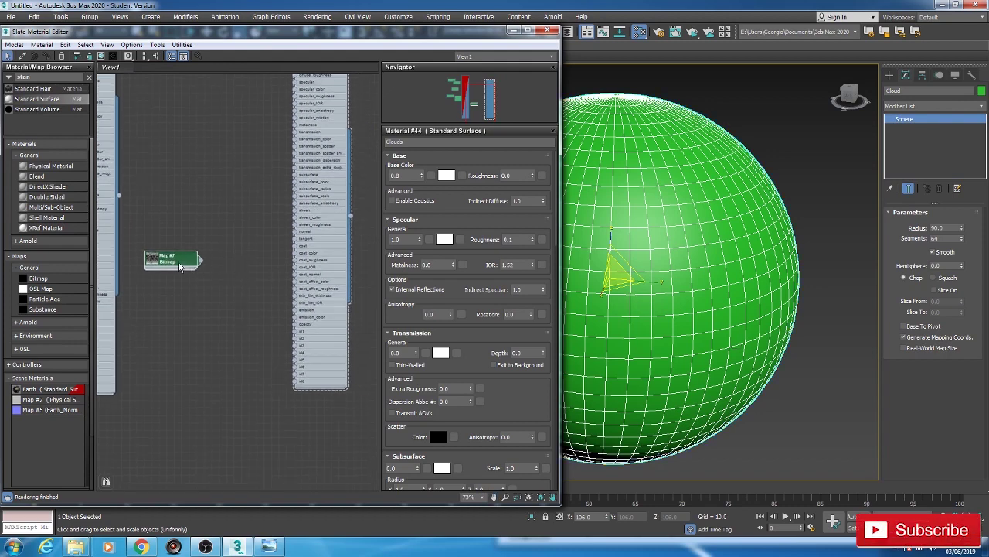
pyautogui.moveTo(181, 262); pyautogui.dragTo(295, 310)
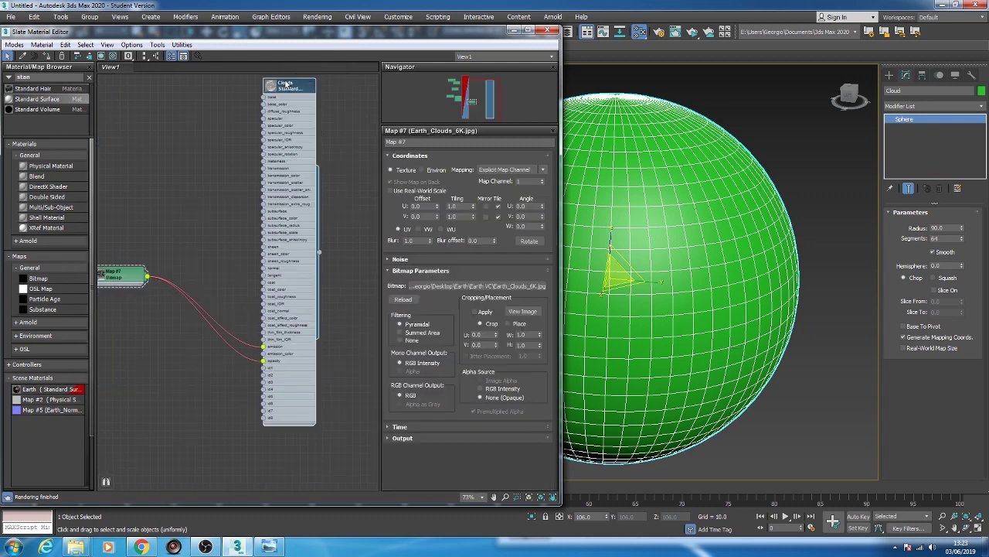
pyautogui.moveTo(529, 390); pyautogui.dragTo(523, 166)
# - Set Clouds' Sheen weight to 1 and Emission weight to 2.0, and show its preview
pyautogui.click(393, 374)
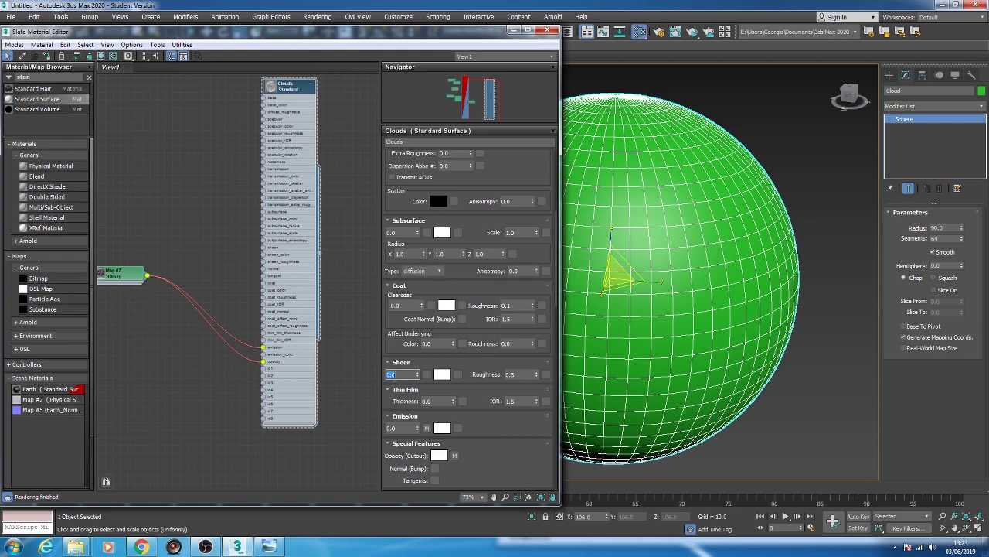
pyautogui.write('1')
pyautogui.press('Return')
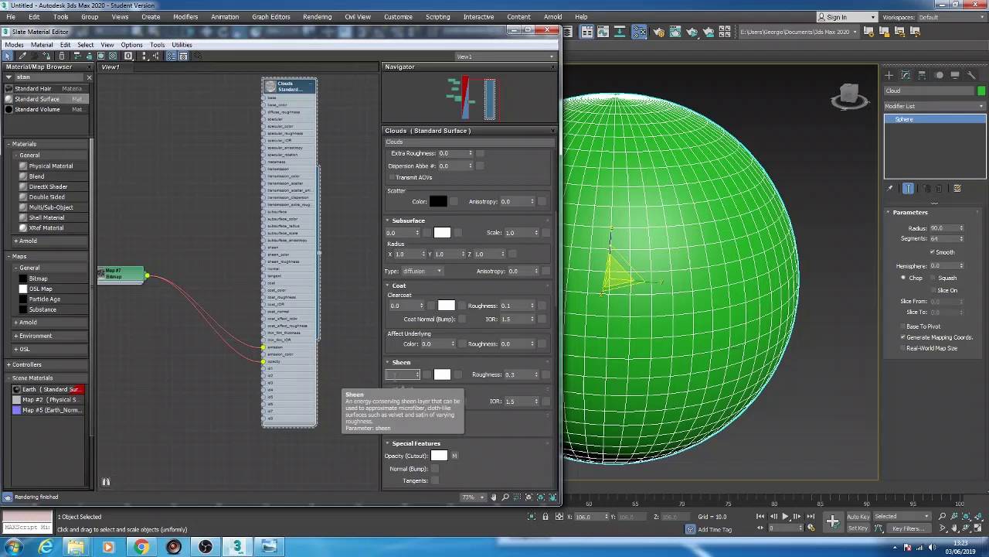
pyautogui.click(394, 428)
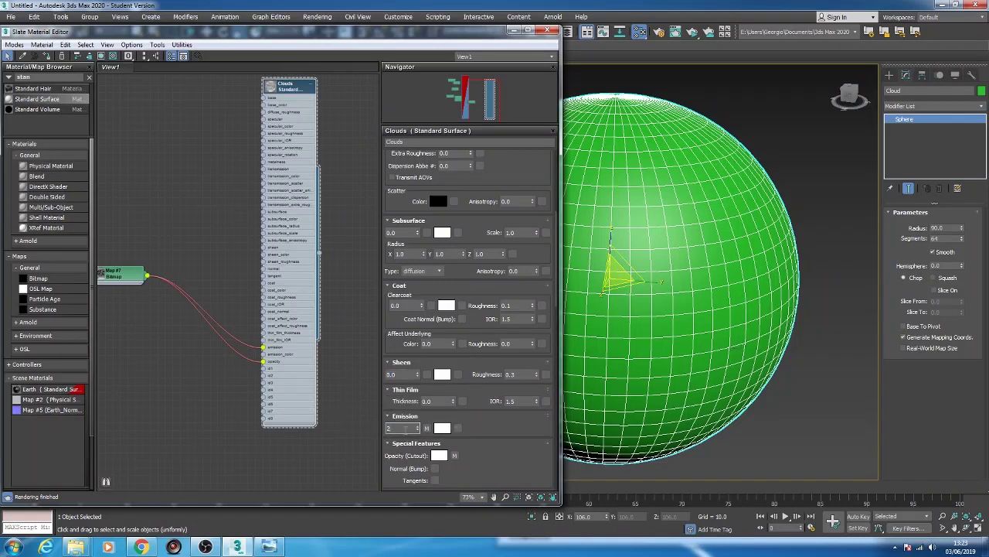
pyautogui.write('2')
pyautogui.press('Return')
pyautogui.moveTo(219, 193); pyautogui.dragTo(235, 234, button='middle')
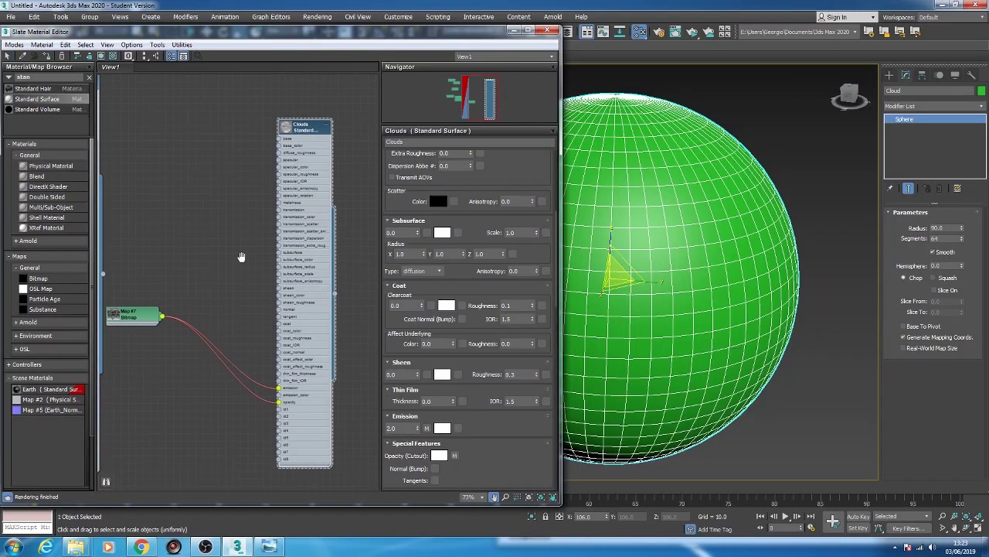
pyautogui.click(292, 126)
pyautogui.moveTo(126, 309); pyautogui.dragTo(118, 309)
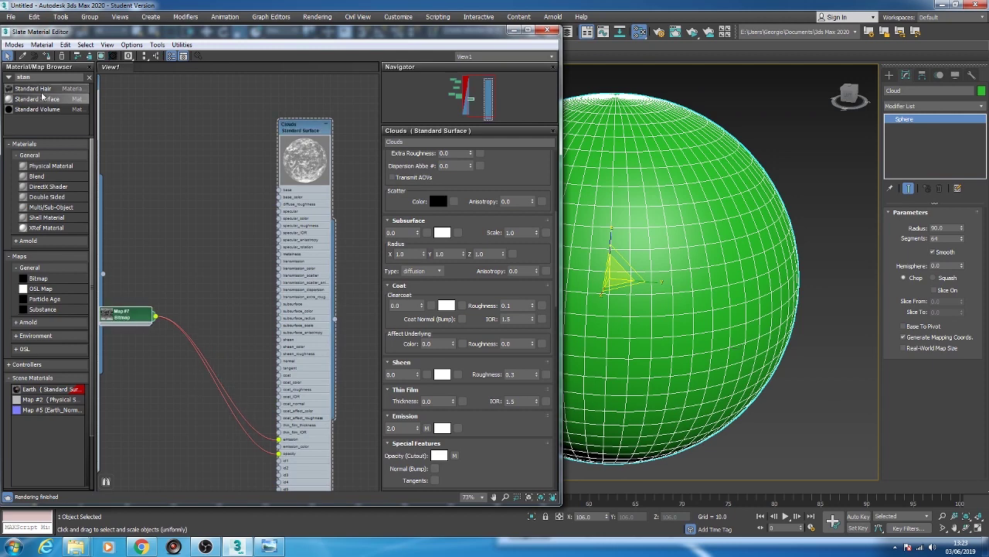
# - Insert a Color Correct map between the cloud bitmap and the Clouds material, using Input
pyautogui.click(89, 77)
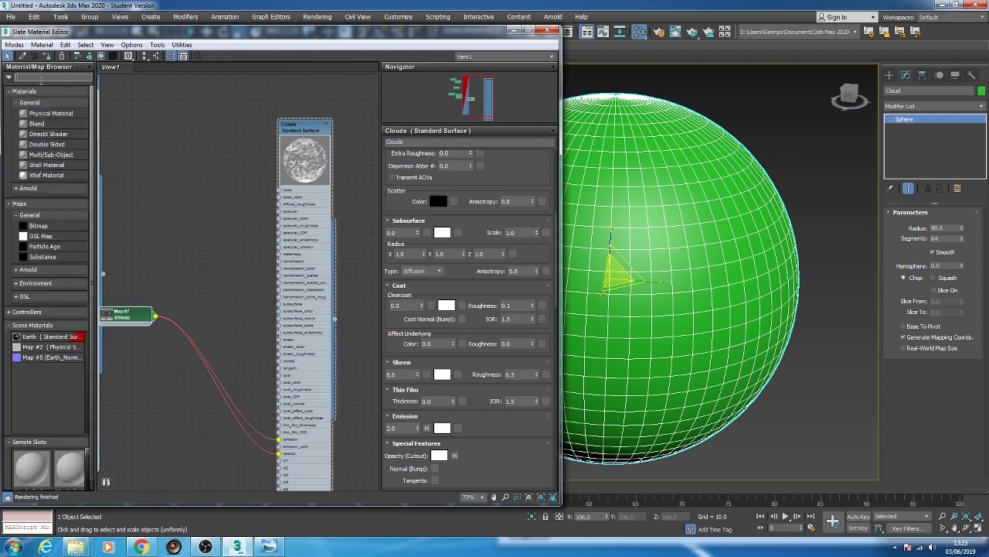
pyautogui.write('colo')
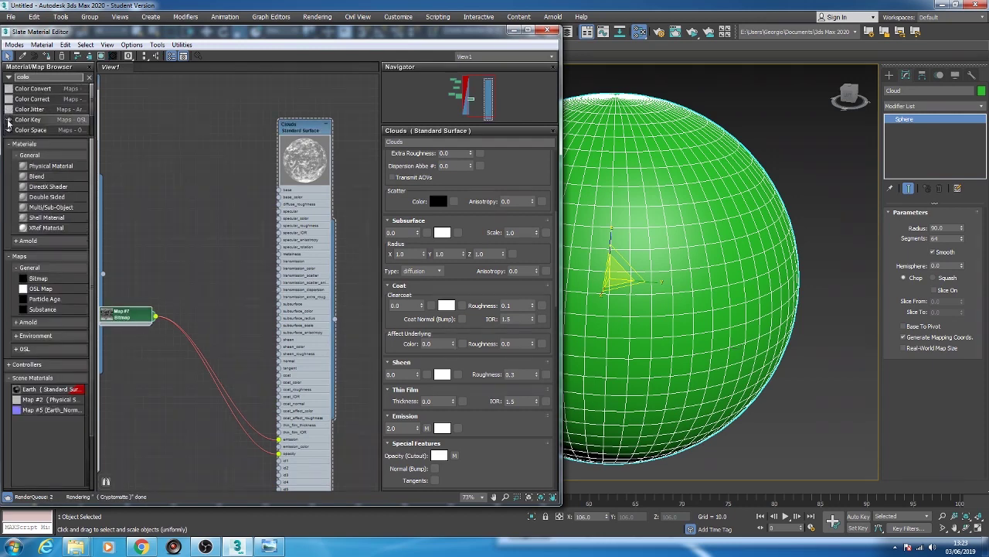
pyautogui.moveTo(183, 244); pyautogui.dragTo(230, 314)
pyautogui.click(273, 315)
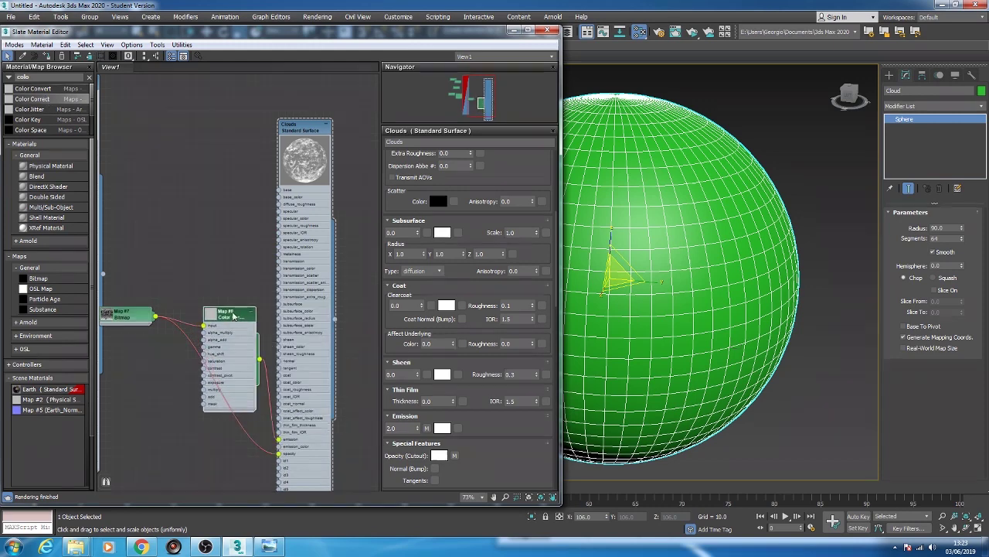
pyautogui.doubleClick(230, 314)
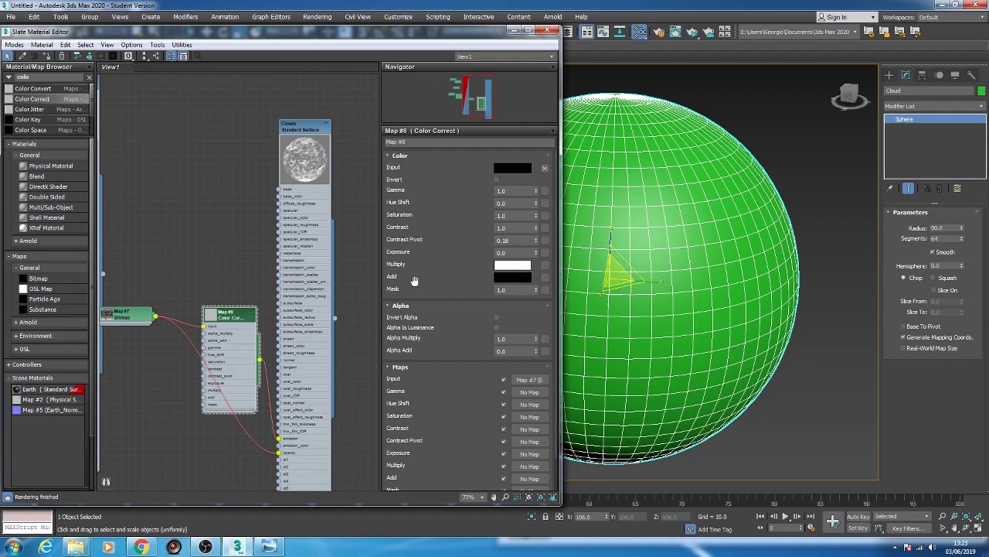
# - Set the Color Correct map's Exposure to 1.0
pyautogui.doubleClick(518, 253)
pyautogui.write('1')
pyautogui.press('Return')
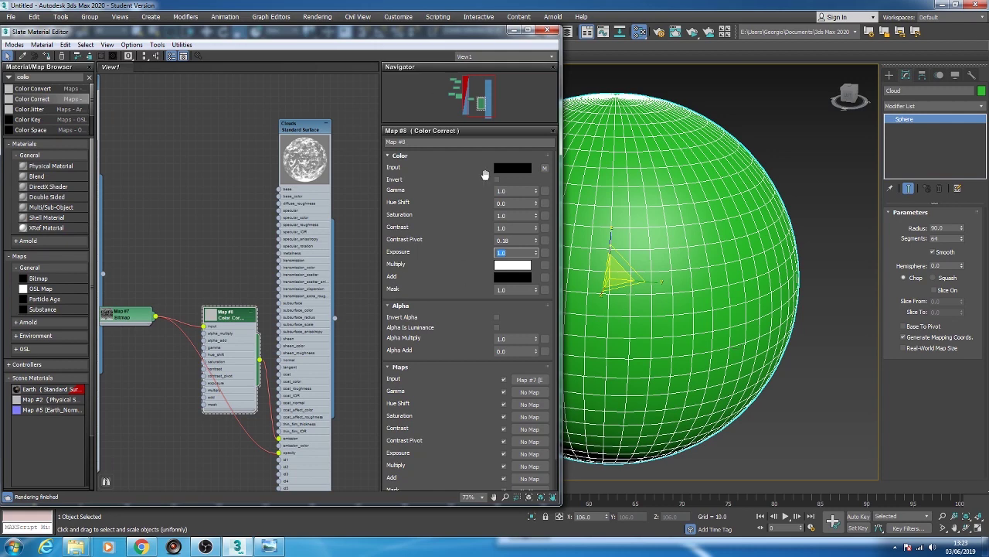
pyautogui.moveTo(212, 181); pyautogui.dragTo(202, 172, button='middle')
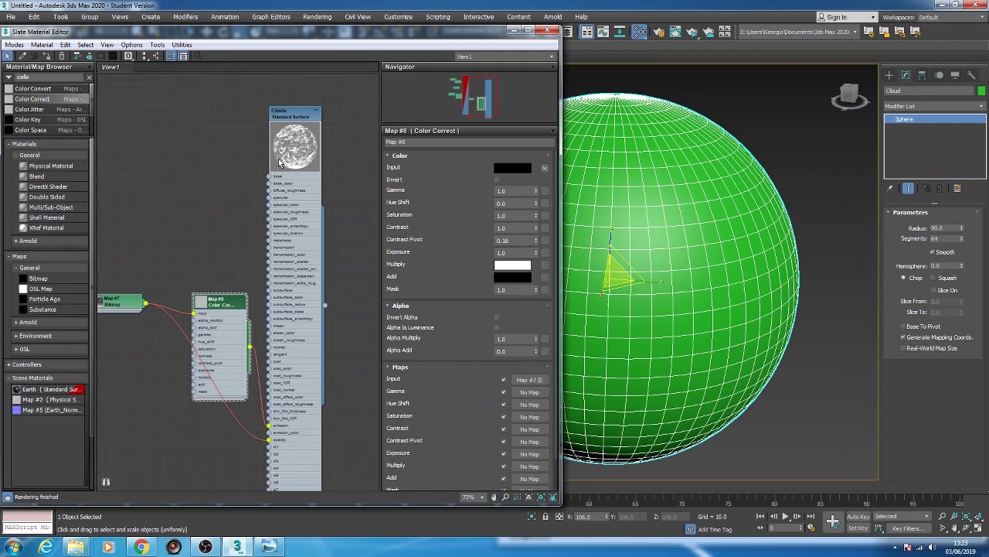
pyautogui.moveTo(345, 246); pyautogui.dragTo(312, 228, button='middle')
pyautogui.press('s')
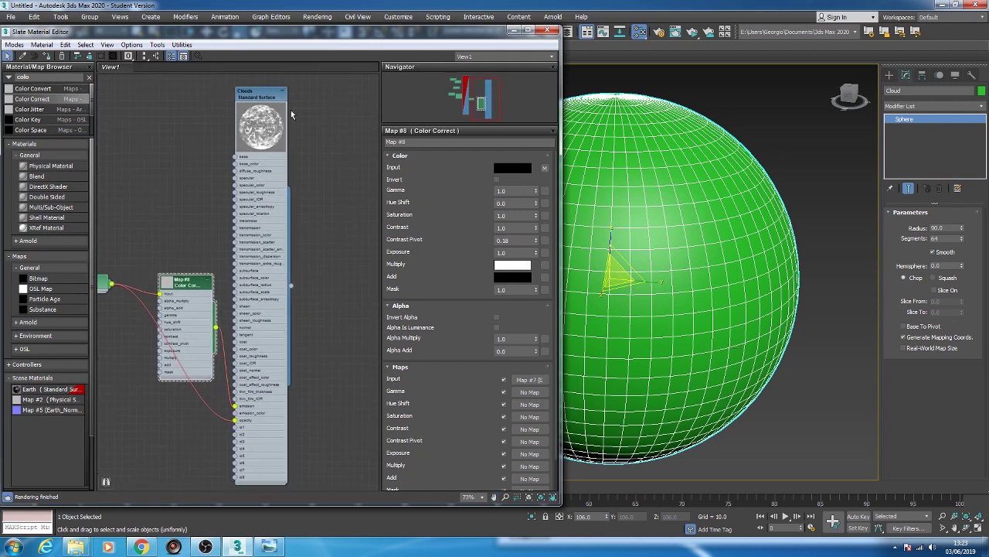
pyautogui.moveTo(281, 41)
pyautogui.mouseDown()
pyautogui.moveTo(335, 109)
pyautogui.moveTo(374, 125)
pyautogui.moveTo(278, 36)
pyautogui.mouseUp()
# - Assign the Clouds material to the Cloud sphere and start an ActiveShade render
pyautogui.rightClick(261, 109)
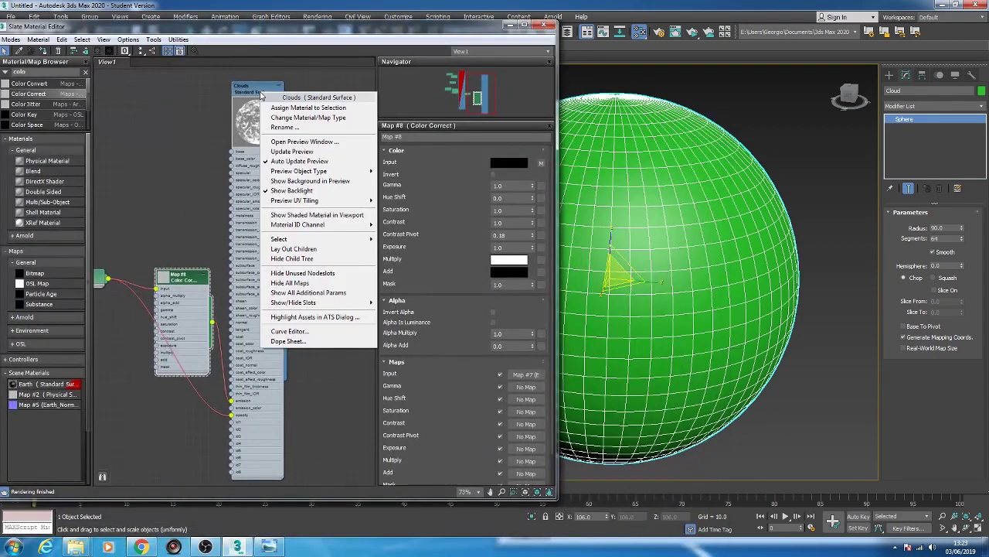
pyautogui.click(264, 98)
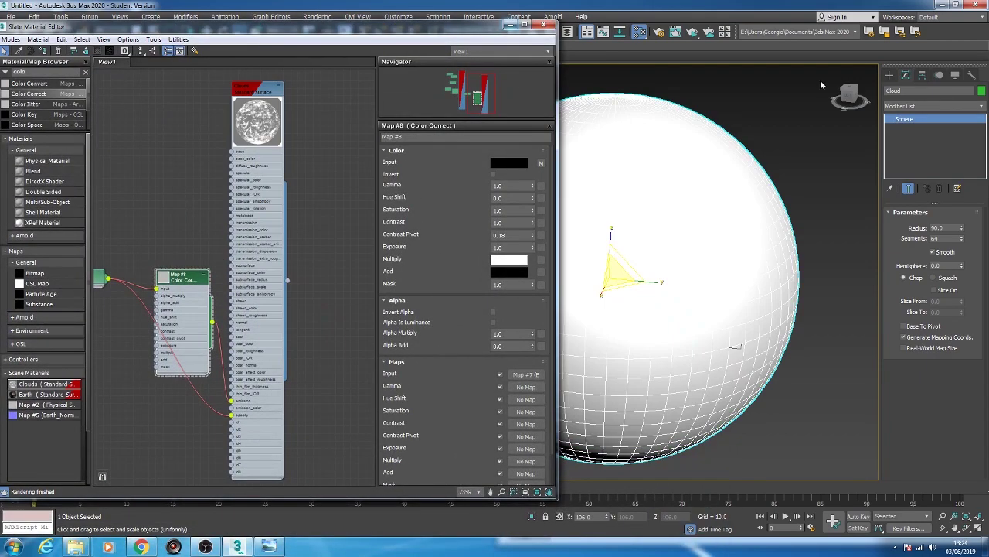
pyautogui.click(708, 32)
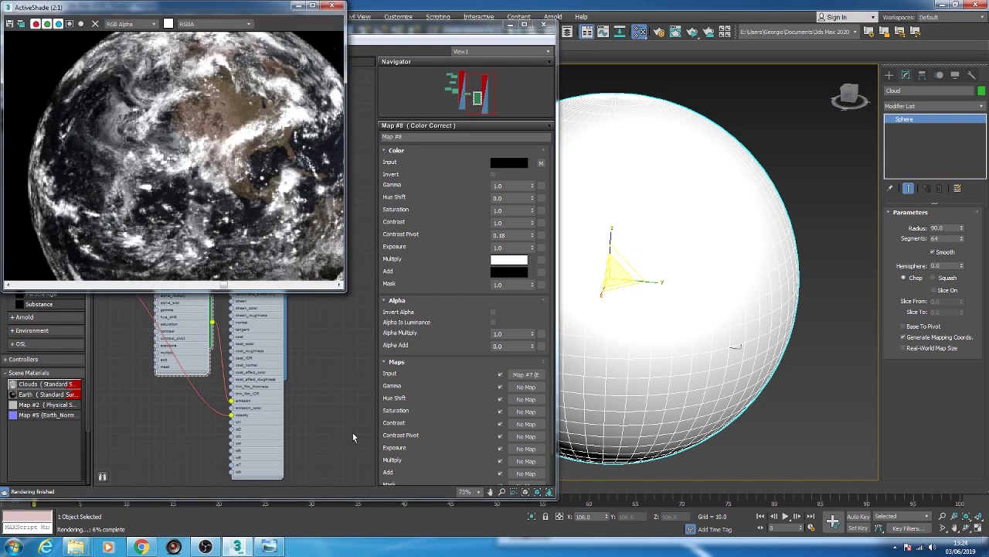
pyautogui.moveTo(272, 547)
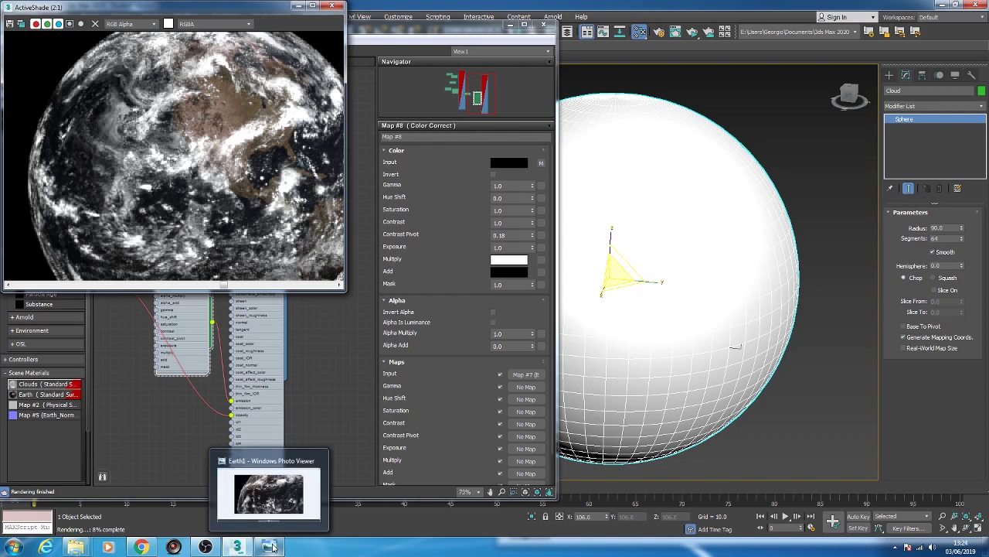
pyautogui.click(281, 511)
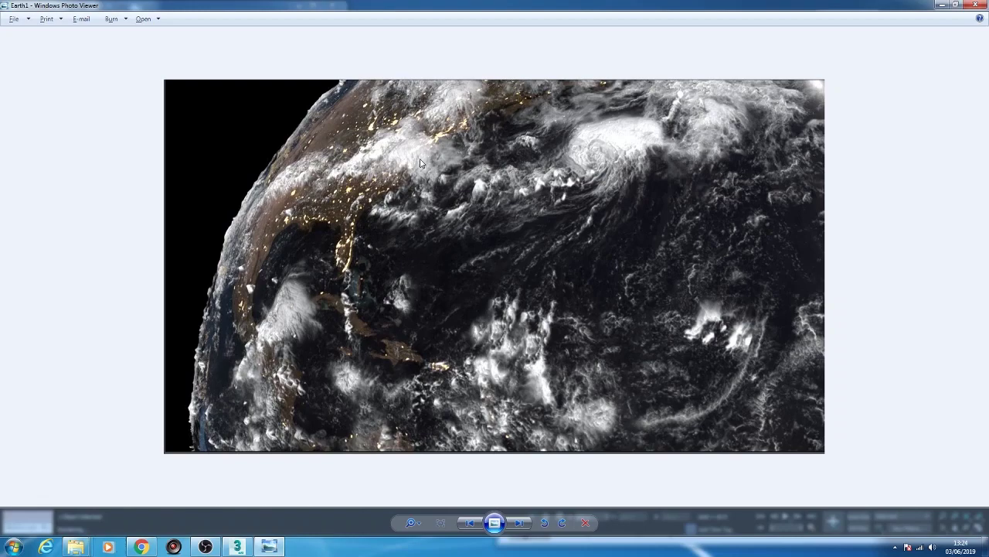
pyautogui.click(941, 6)
# - Clone the current render frame and add Arnold Properties to the Cloud sphere
pyautogui.scroll(-1, 611, 267)
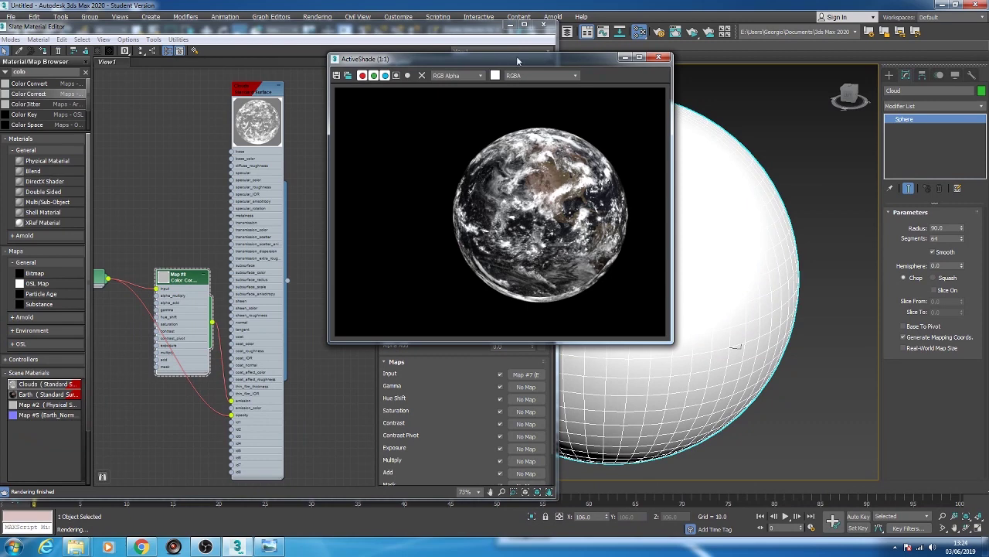
pyautogui.click(347, 75)
pyautogui.moveTo(522, 165); pyautogui.dragTo(436, 120)
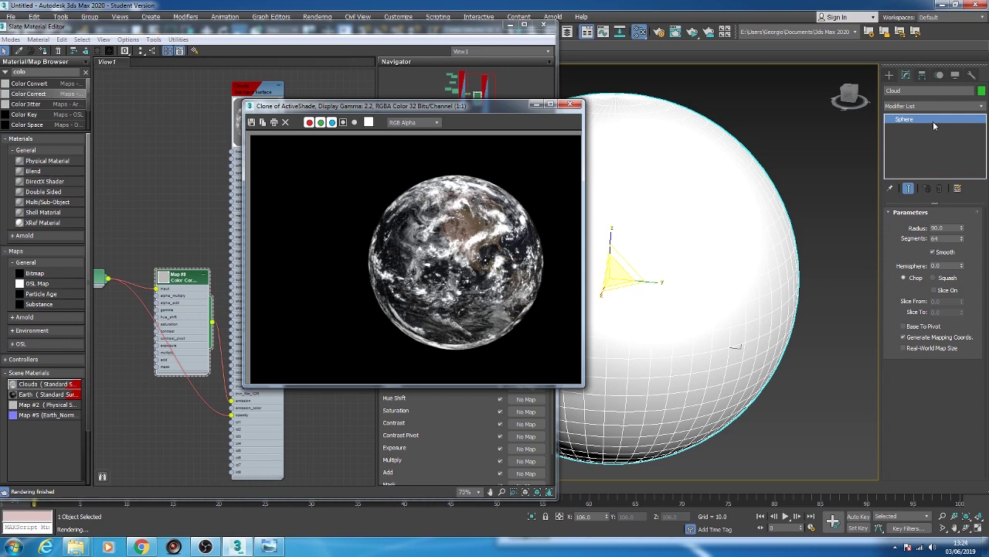
pyautogui.click(982, 105)
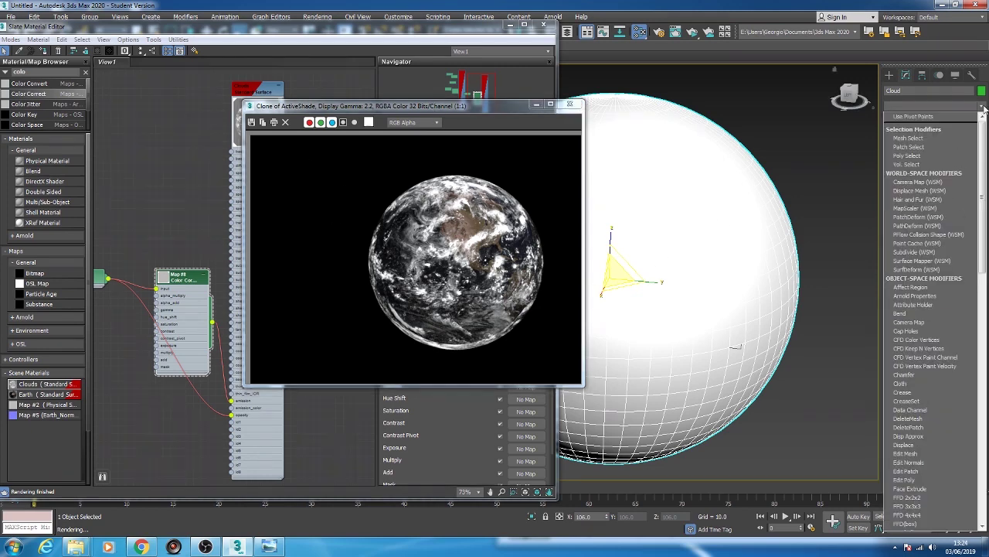
pyautogui.click(914, 295)
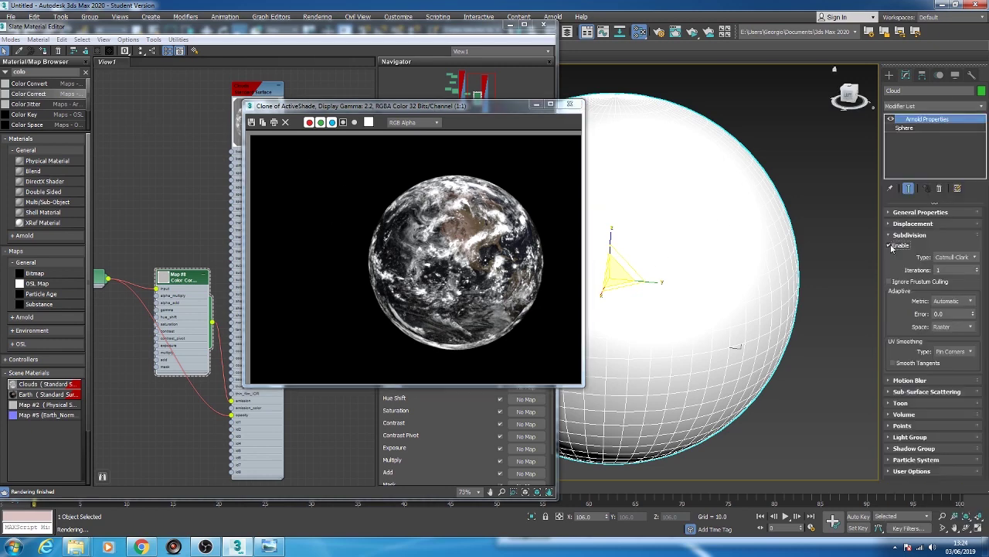
# - Turn on map-driven displacement for the Cloud sphere, instancing Map #7 as the map
pyautogui.click(954, 270)
pyautogui.click(890, 235)
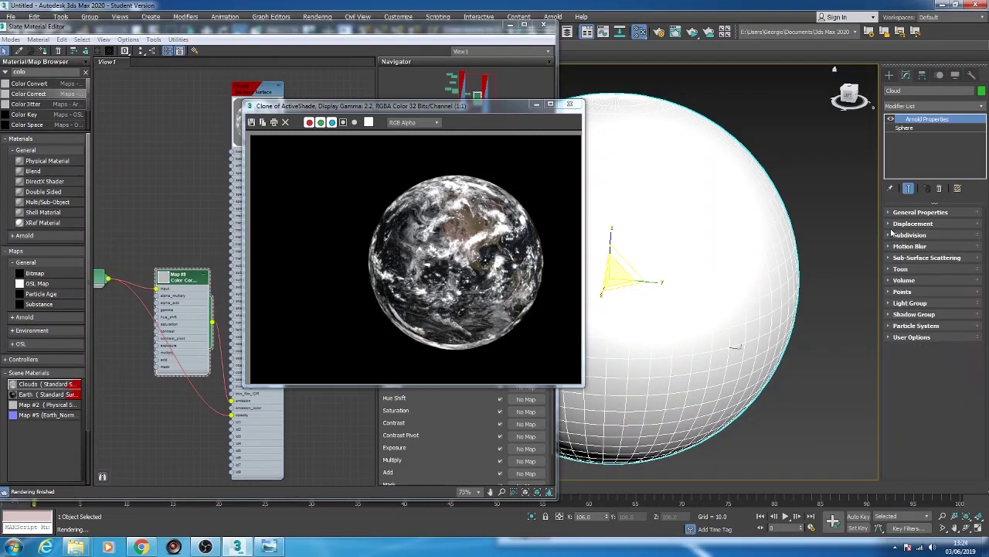
pyautogui.click(892, 224)
pyautogui.click(891, 233)
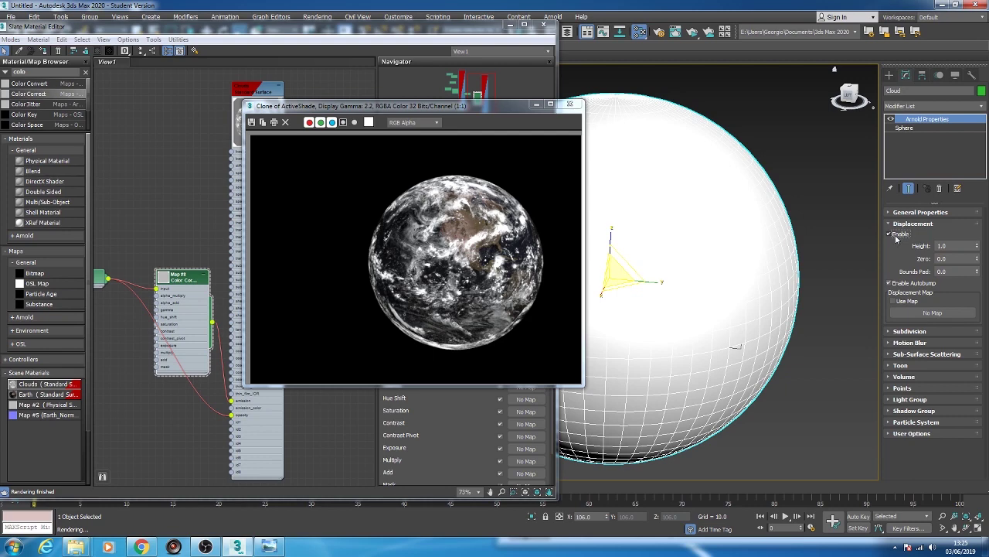
pyautogui.click(901, 302)
pyautogui.moveTo(108, 281); pyautogui.dragTo(186, 271, button='middle')
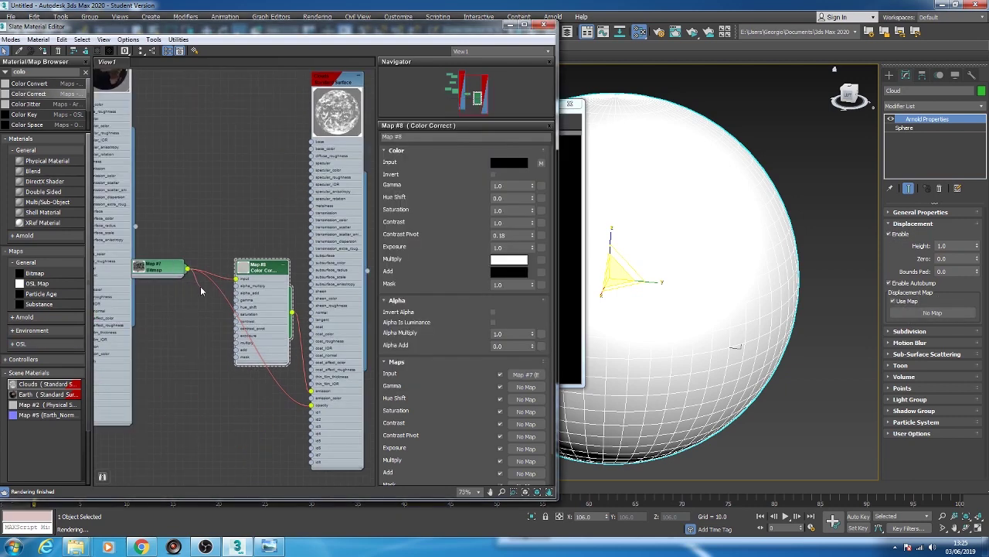
pyautogui.moveTo(189, 270); pyautogui.dragTo(932, 314)
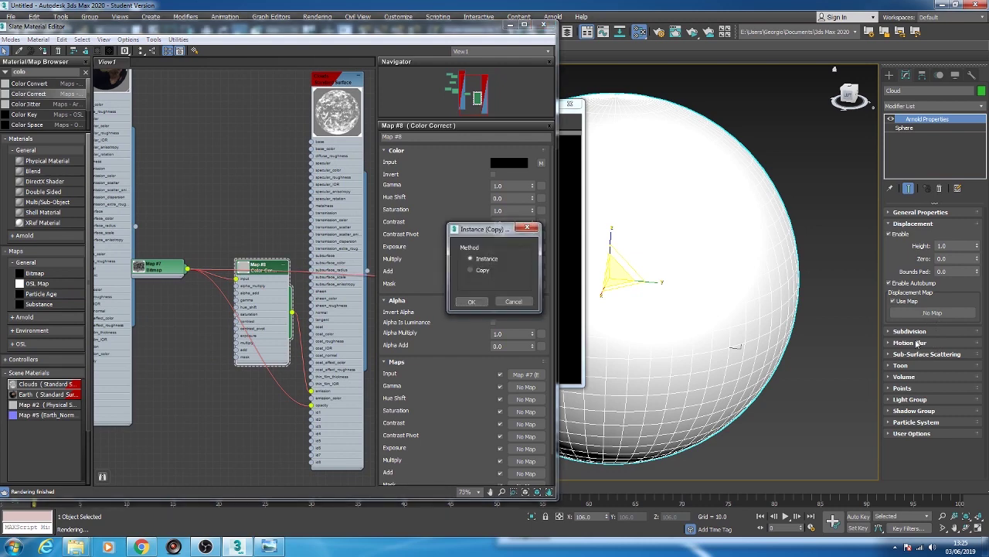
pyautogui.click(473, 301)
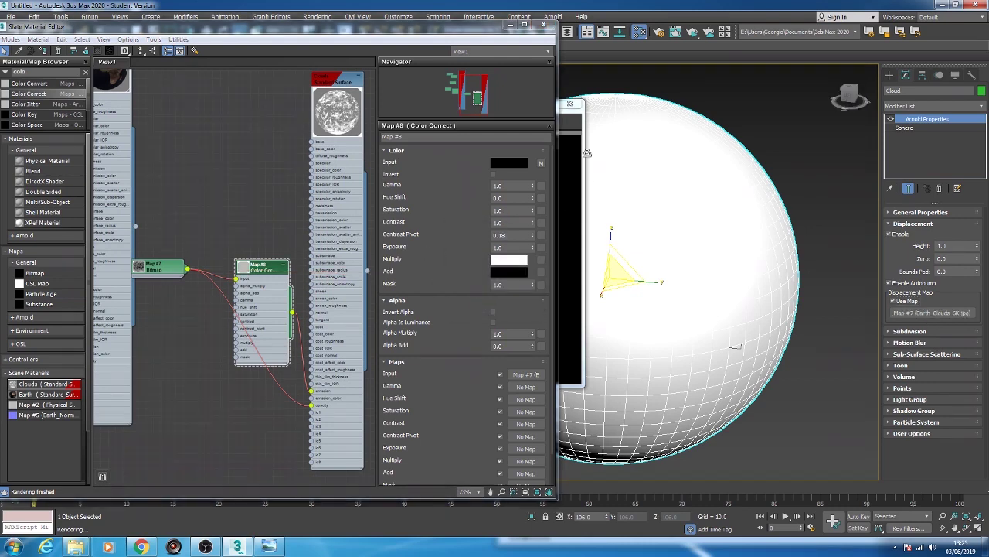
# - Compare an ActiveShade render with the cloned snapshot, close both, and clear the browser search
pyautogui.click(703, 33)
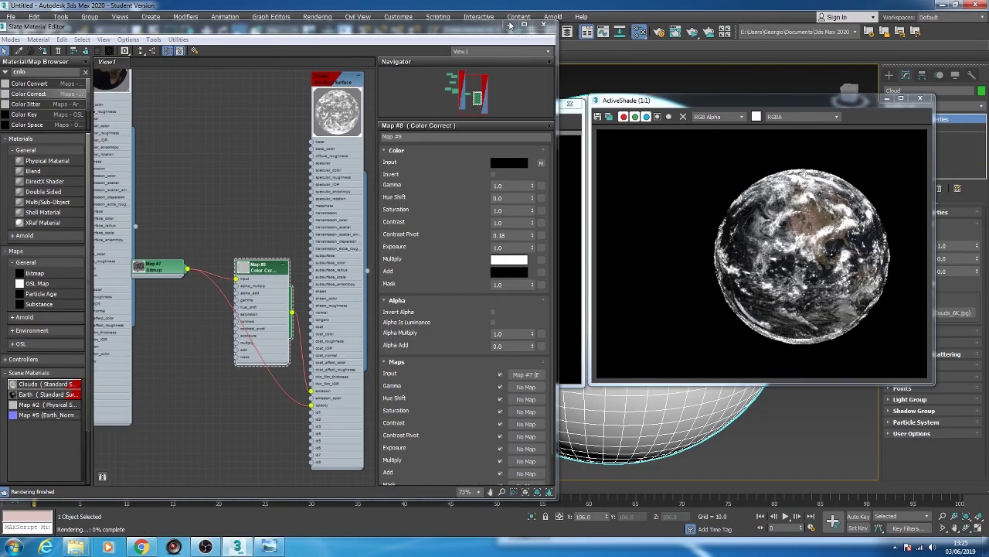
pyautogui.click(608, 115)
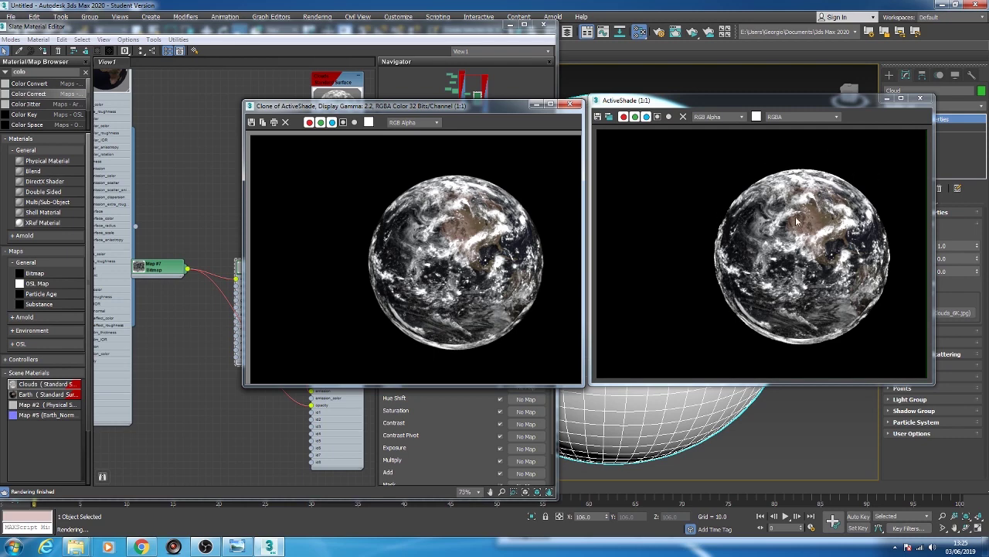
pyautogui.click(920, 98)
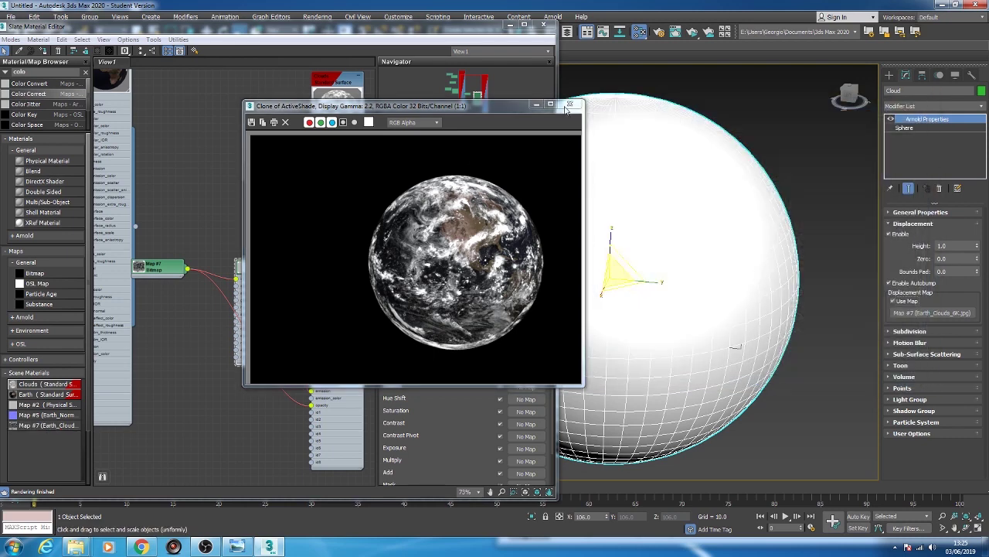
pyautogui.click(570, 106)
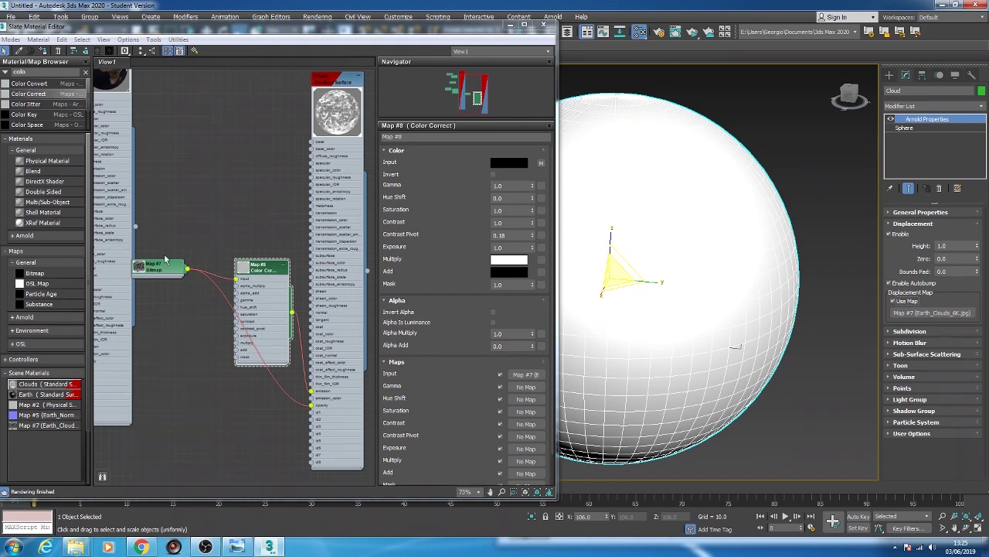
pyautogui.moveTo(371, 202)
pyautogui.mouseDown(button='middle')
pyautogui.moveTo(270, 207)
pyautogui.moveTo(272, 243)
pyautogui.mouseUp(button='middle')
pyautogui.scroll(-1, 283, 221)
pyautogui.click(85, 72)
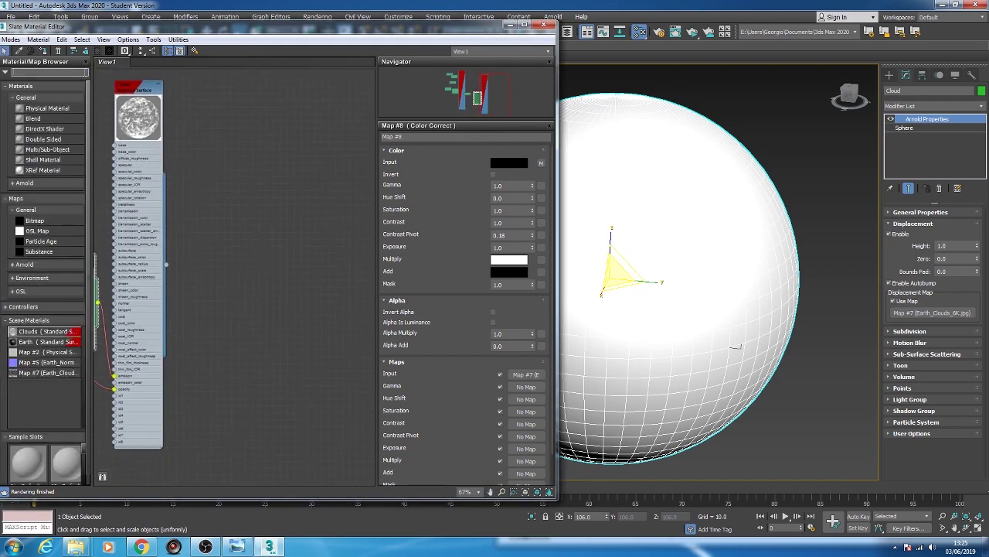
pyautogui.click(237, 546)
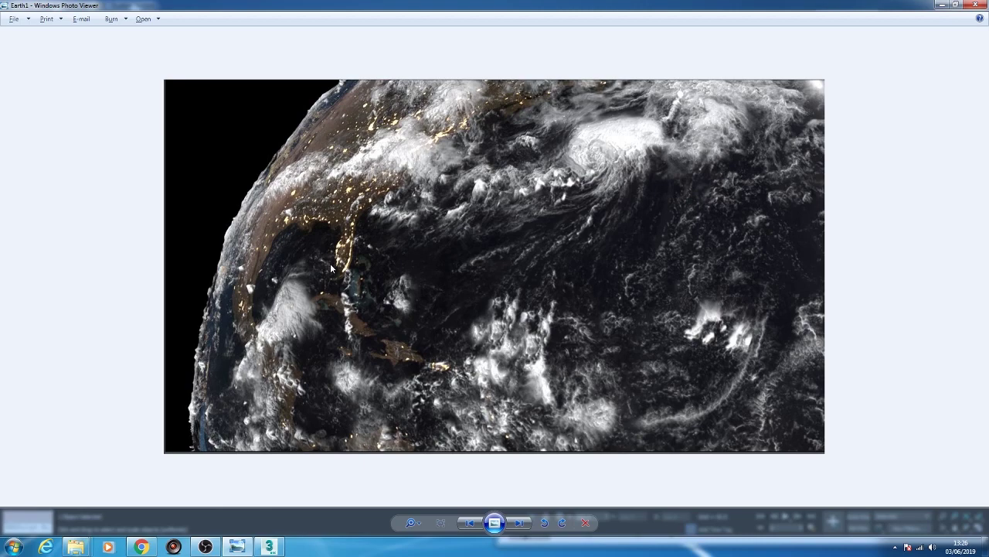
pyautogui.scroll(-1, 330, 268)
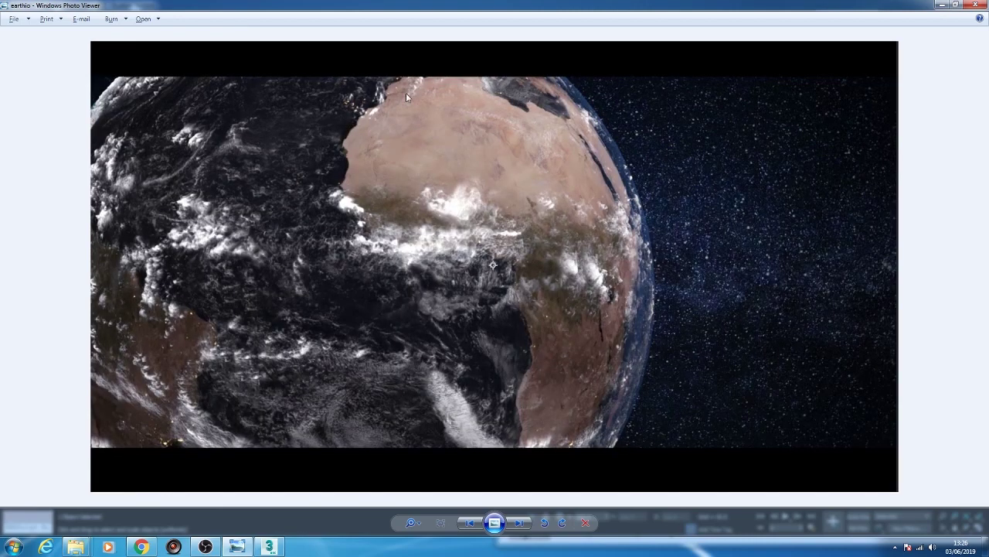
# - Add a Standard Surface material to the Slate node view and name it Stars
pyautogui.click(942, 4)
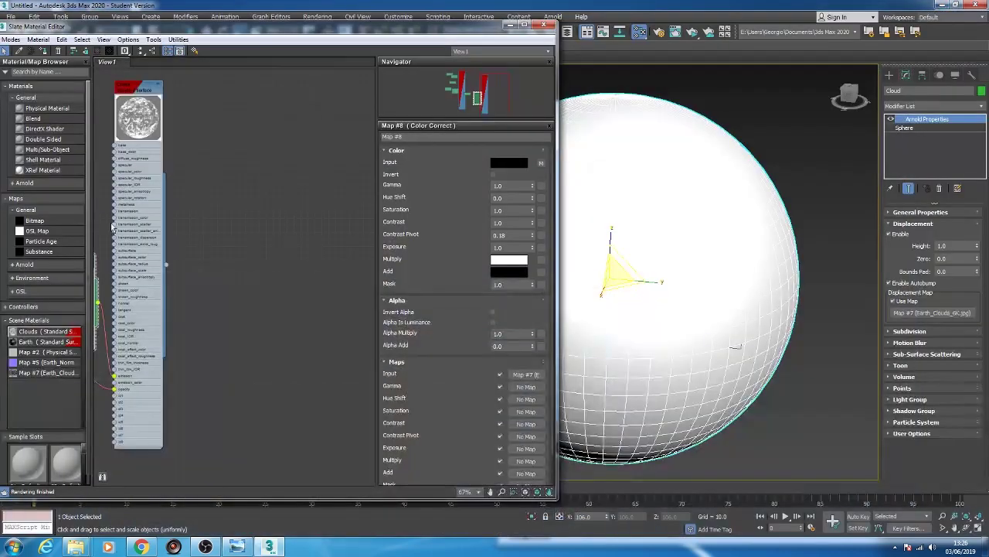
pyautogui.click(54, 72)
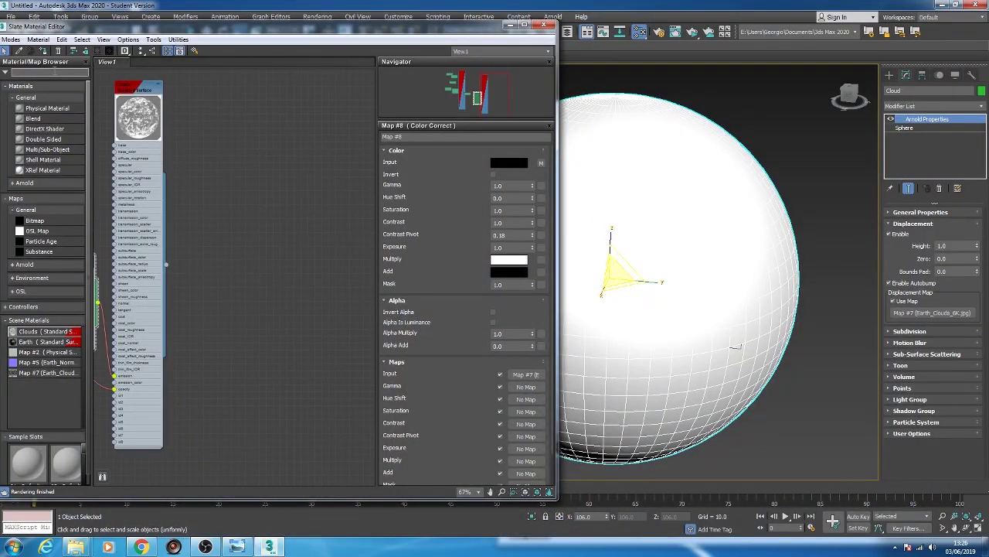
pyautogui.write('stand')
pyautogui.moveTo(33, 94); pyautogui.dragTo(317, 145)
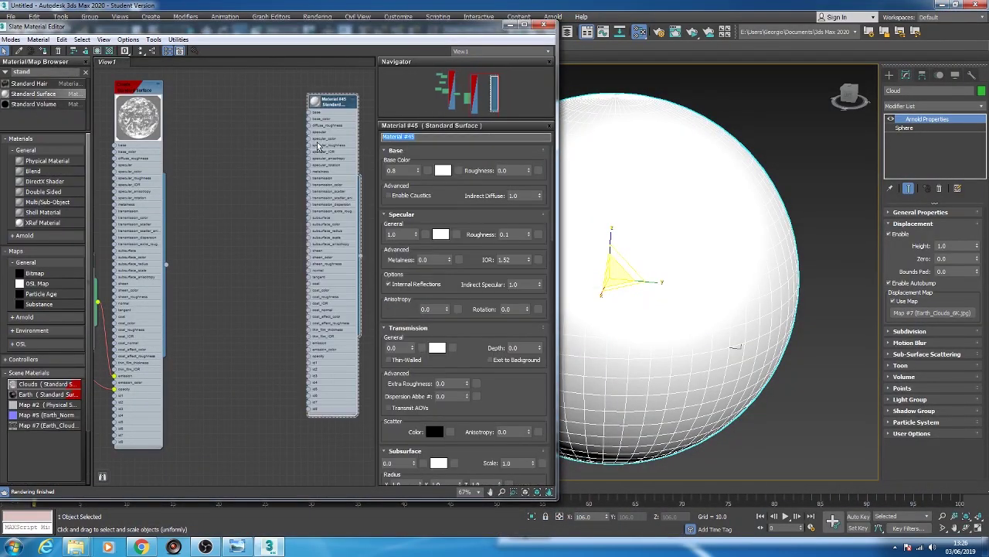
pyautogui.write('Stars')
# - Wire the Earth_Illumination_6K bitmap into the Stars material's emission and opacity
pyautogui.hotkey('alt', 'Tab')
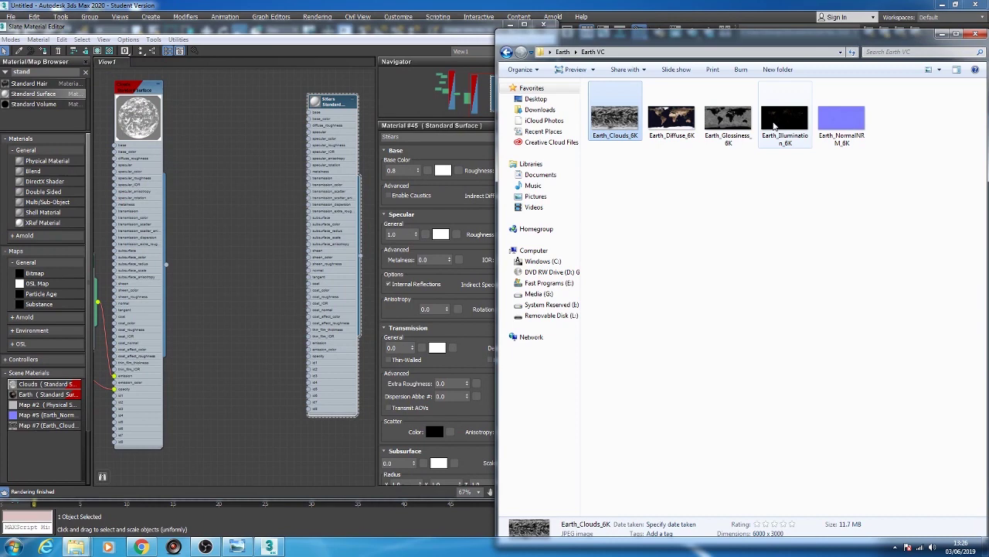
pyautogui.moveTo(782, 124); pyautogui.dragTo(309, 357)
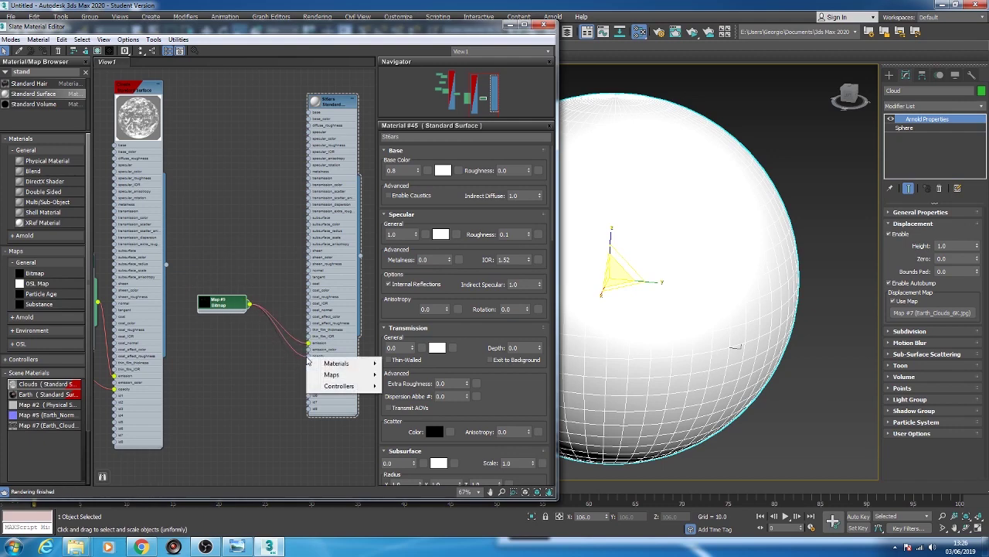
pyautogui.click(329, 375)
pyautogui.moveTo(303, 125); pyautogui.dragTo(293, 103, button='middle')
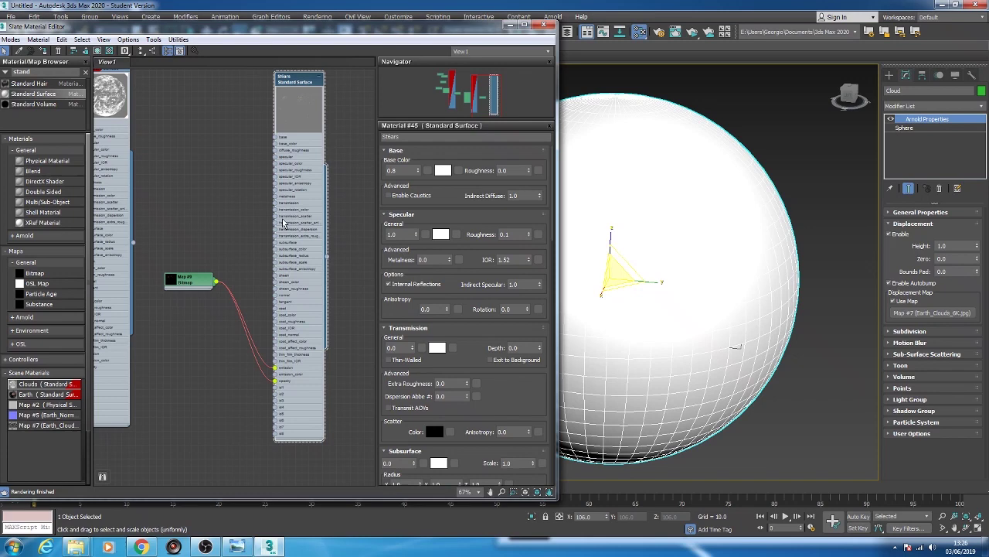
pyautogui.moveTo(191, 289); pyautogui.dragTo(168, 282)
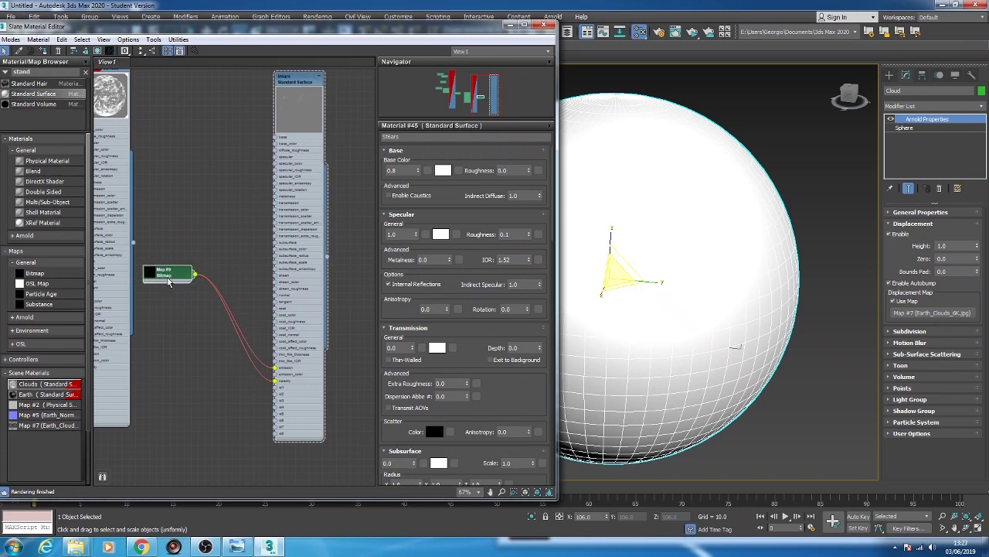
# - Insert a Color Correct map between the Map #9 bitmap and the Stars material
pyautogui.click(86, 72)
pyautogui.write('color')
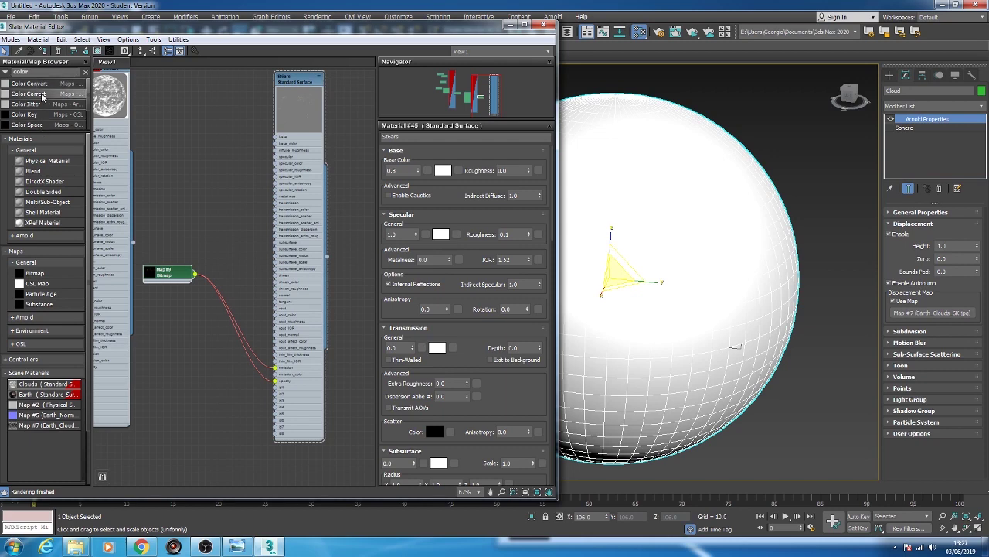
pyautogui.moveTo(255, 343); pyautogui.dragTo(242, 277)
pyautogui.click(277, 372)
# - Set the Color Correct Exposure to 2.0, then close the editor and select the Stars object
pyautogui.doubleClick(242, 275)
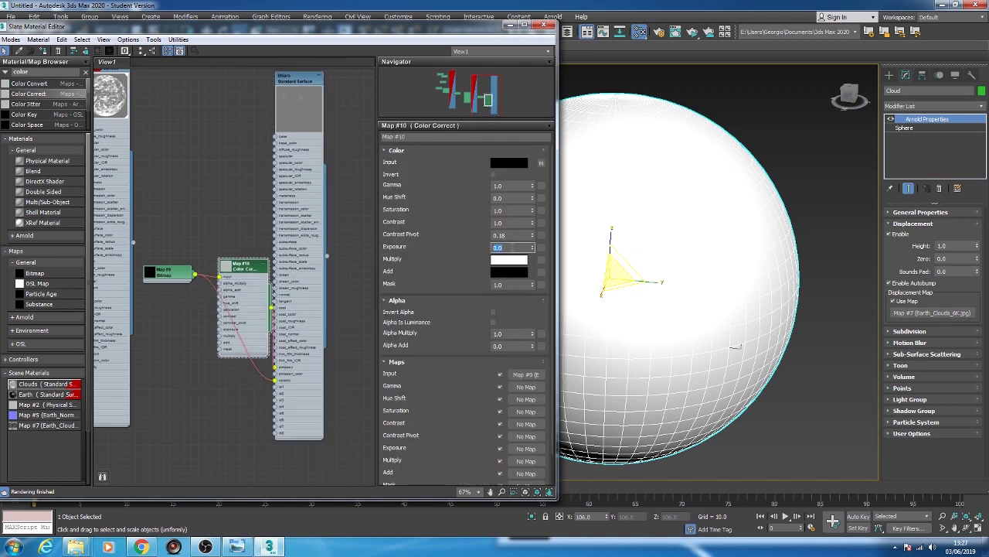
pyautogui.write('2')
pyautogui.press('Return')
pyautogui.moveTo(220, 305); pyautogui.dragTo(204, 318)
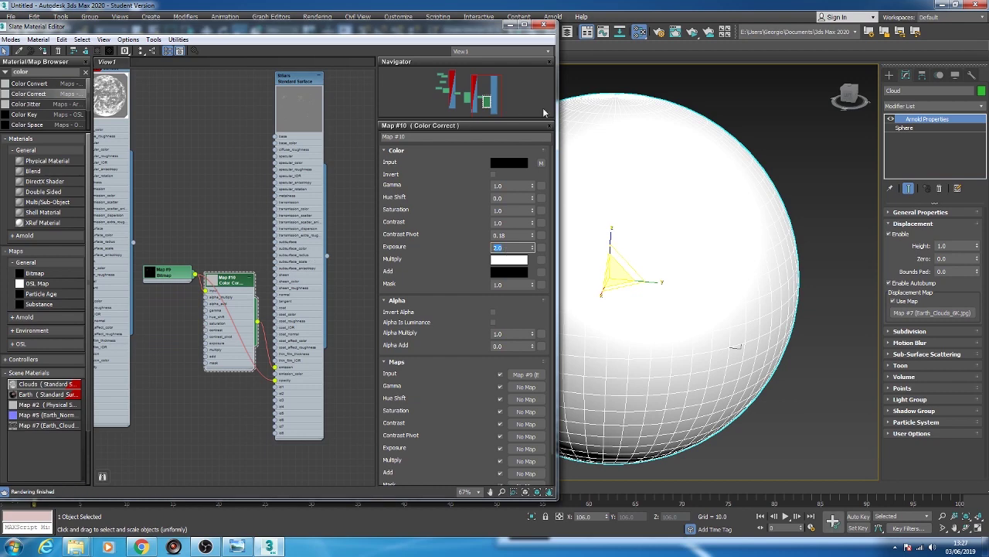
pyautogui.click(544, 25)
pyautogui.click(69, 129)
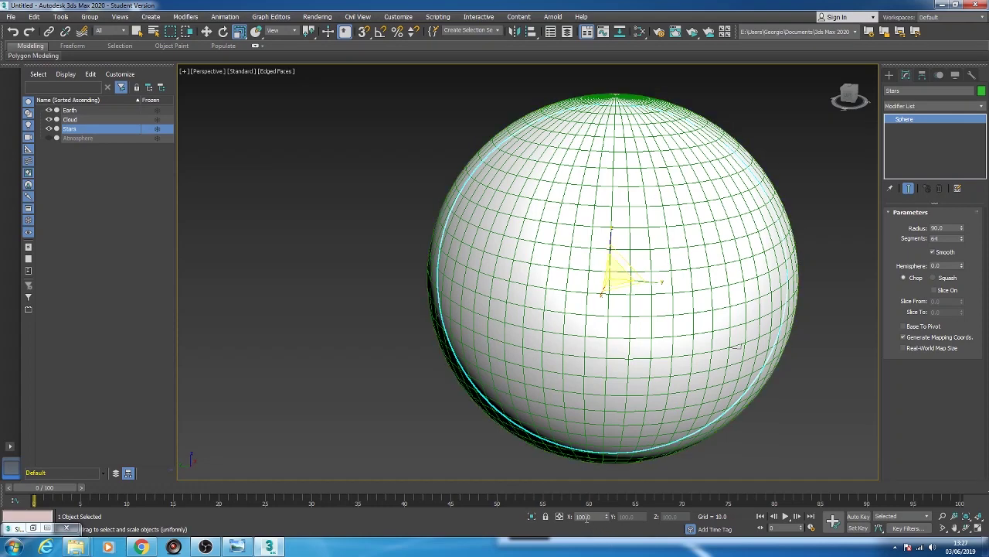
# - Scale the Stars sphere uniformly to 104 percent
pyautogui.click(71, 120)
pyautogui.click(76, 129)
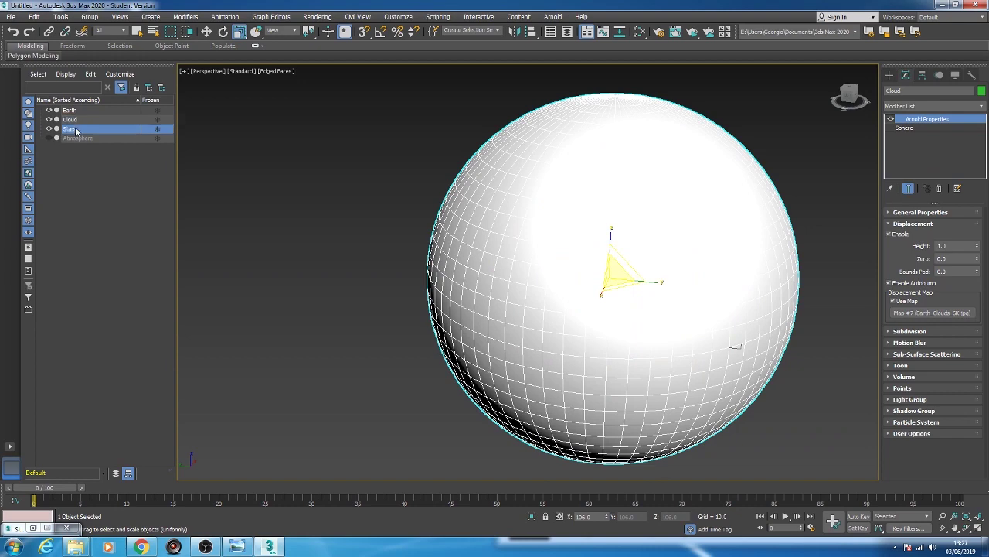
pyautogui.click(580, 518)
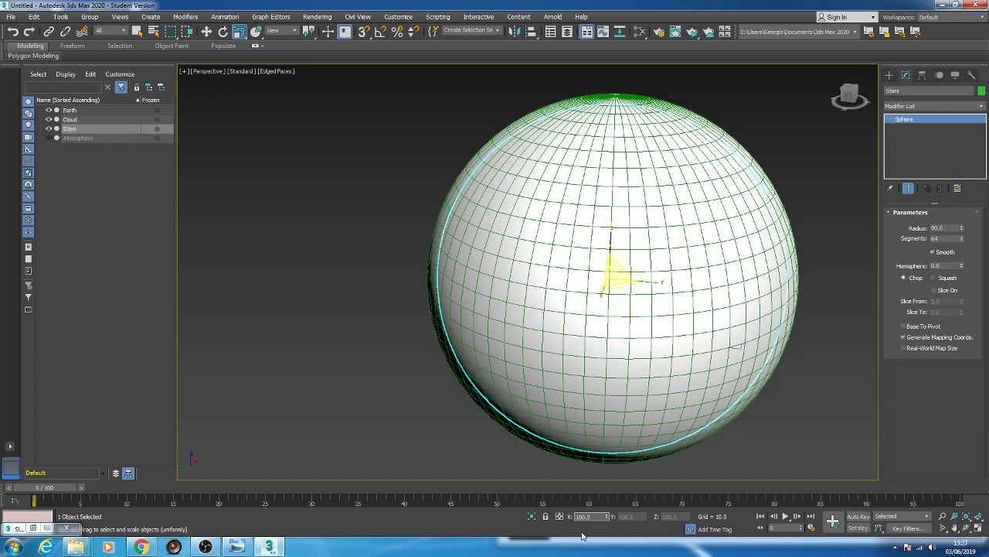
pyautogui.press('Return')
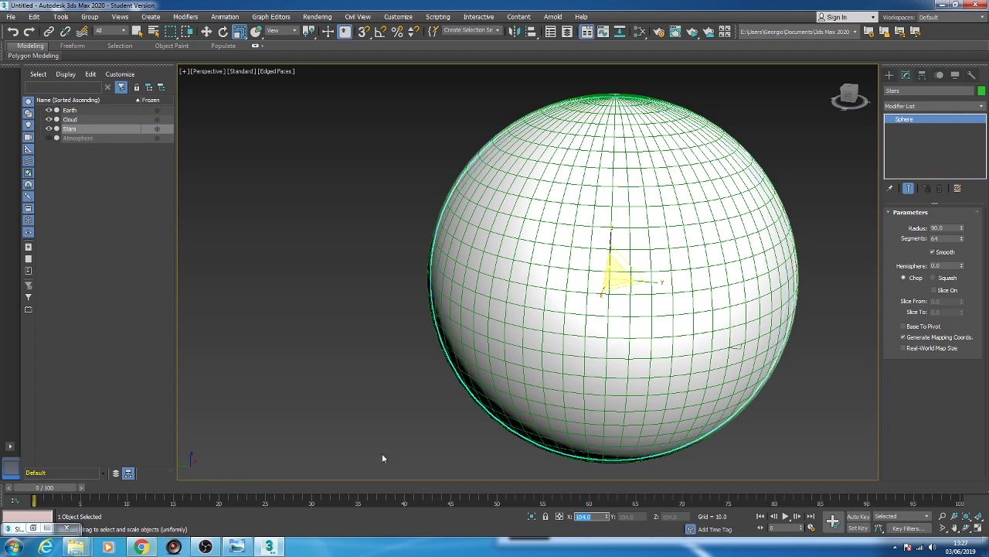
# - Assign the Stars material to the selected Stars sphere from the Slate editor
pyautogui.press('m')
pyautogui.rightClick(290, 90)
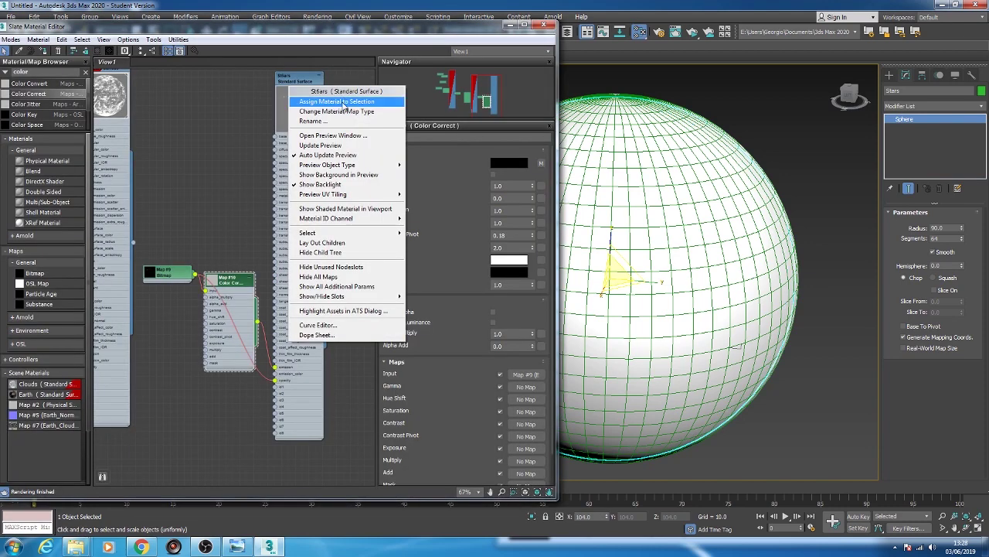
pyautogui.click(334, 101)
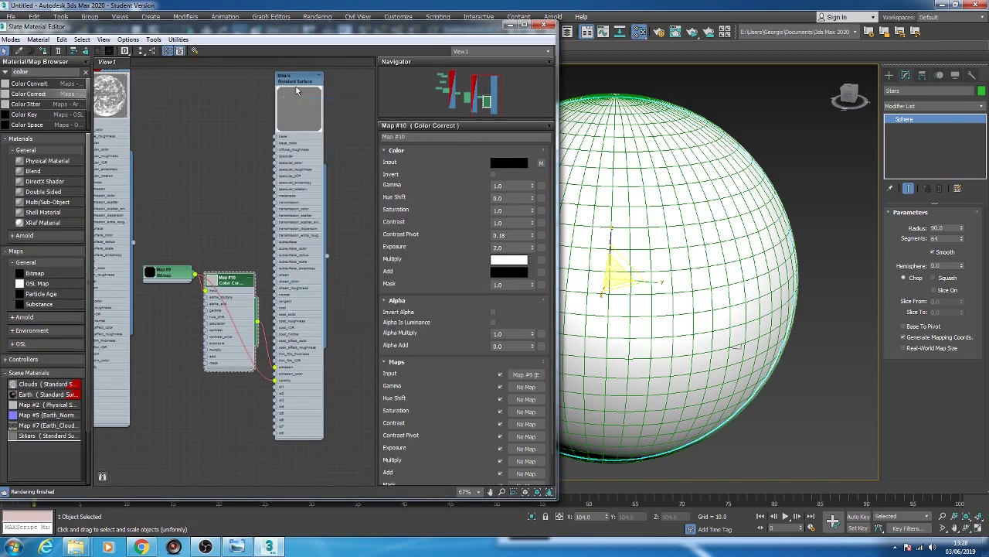
pyautogui.click(509, 25)
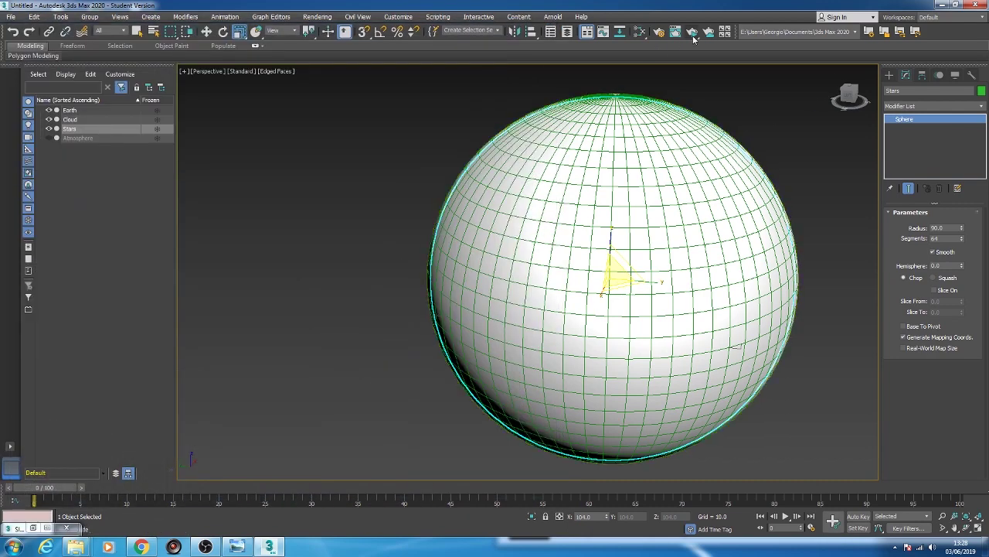
pyautogui.click(693, 32)
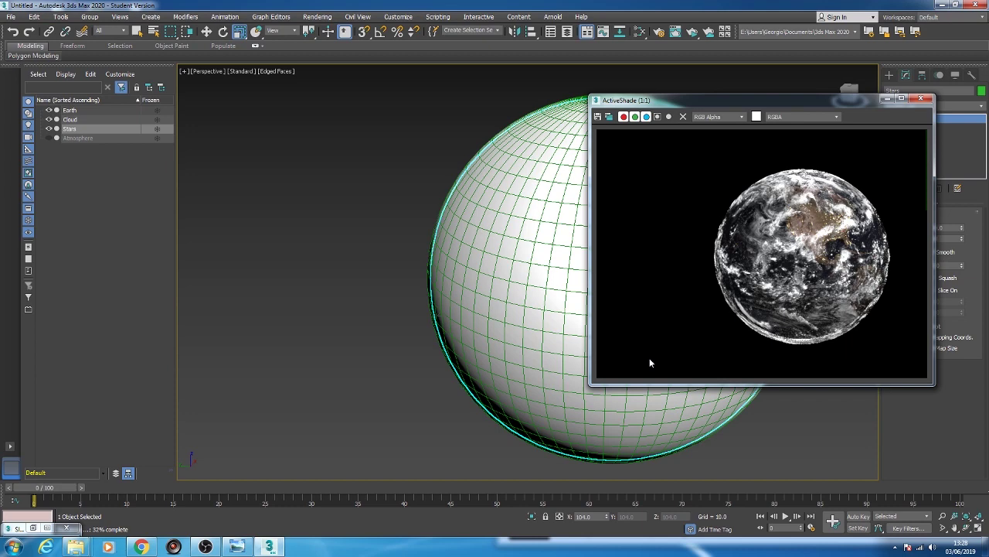
pyautogui.click(601, 382)
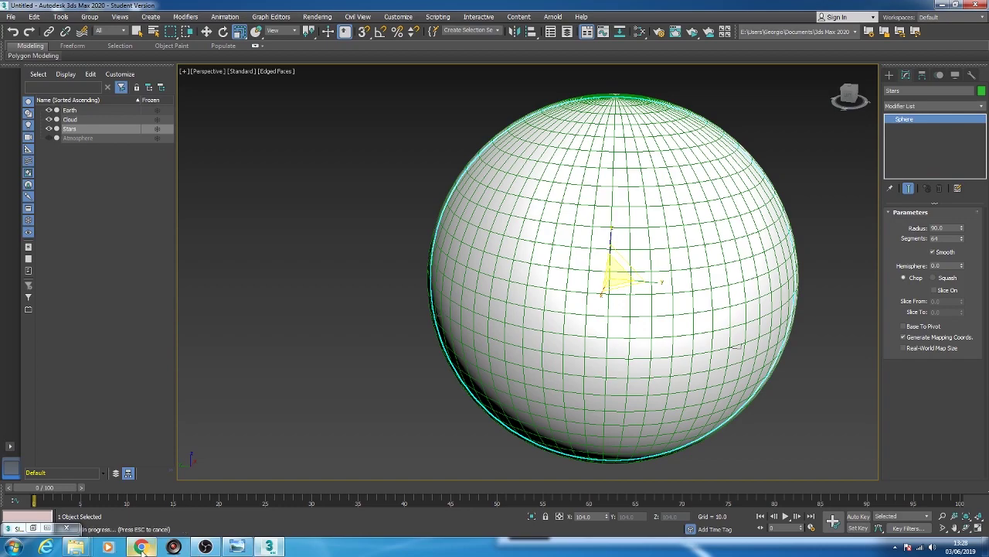
pyautogui.click(237, 546)
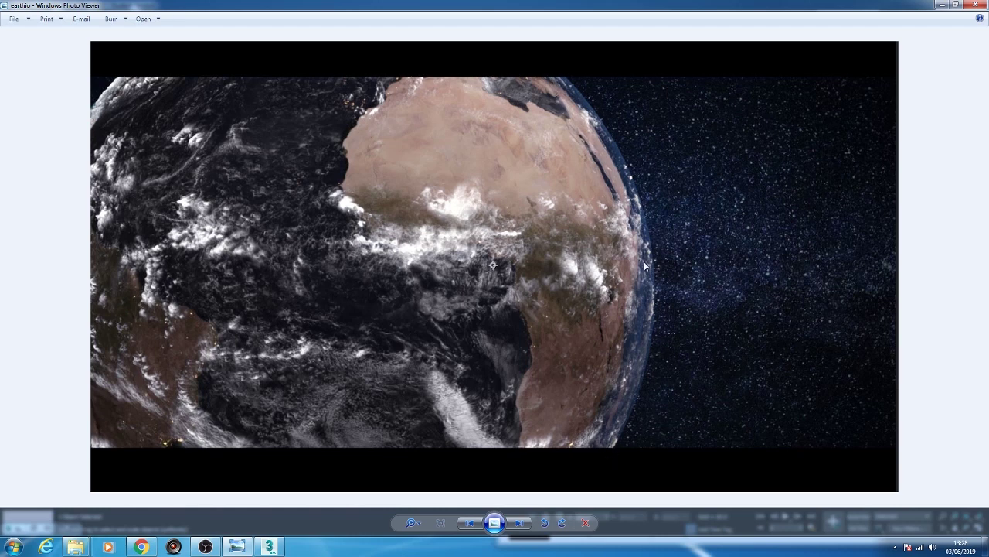
pyautogui.click(942, 5)
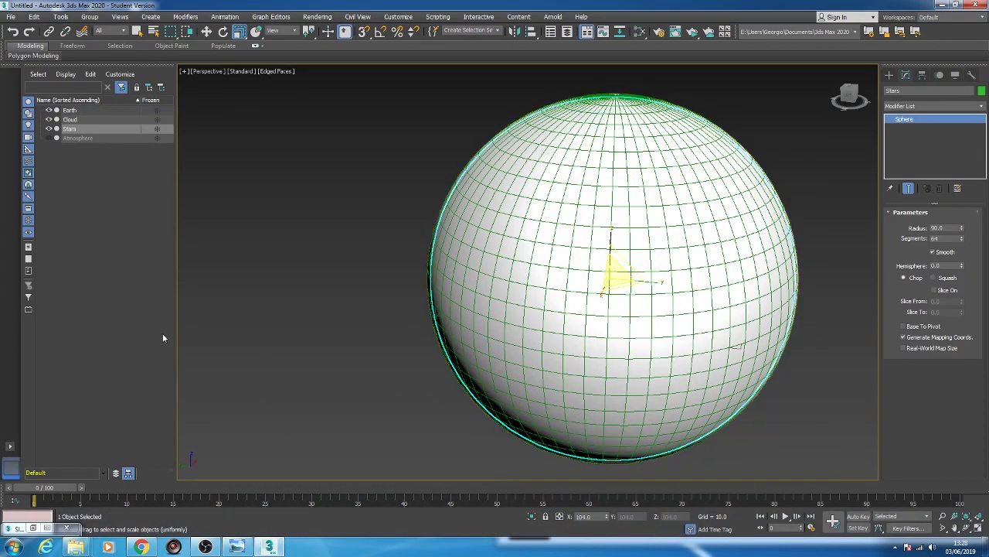
# - Add a new Standard Surface material named Atmosphere
pyautogui.press('m')
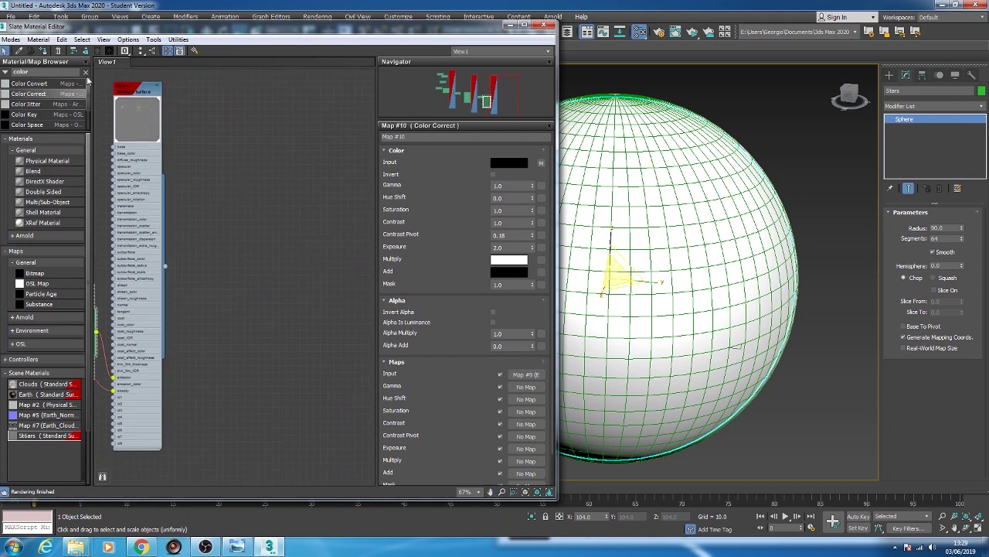
pyautogui.click(86, 73)
pyautogui.write('standa')
pyautogui.moveTo(33, 93); pyautogui.dragTo(305, 146)
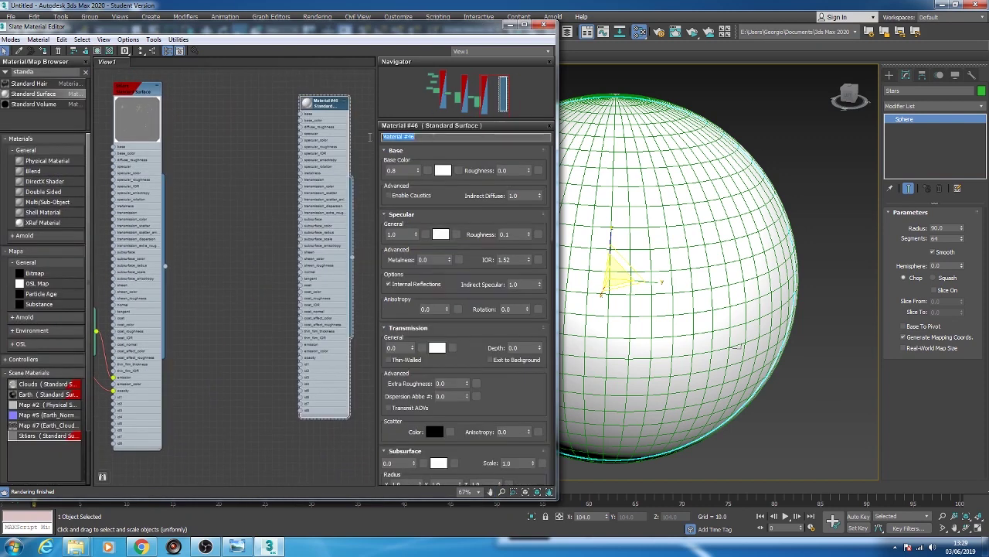
pyautogui.write('Atmosphere')
pyautogui.press('Return')
pyautogui.click(85, 72)
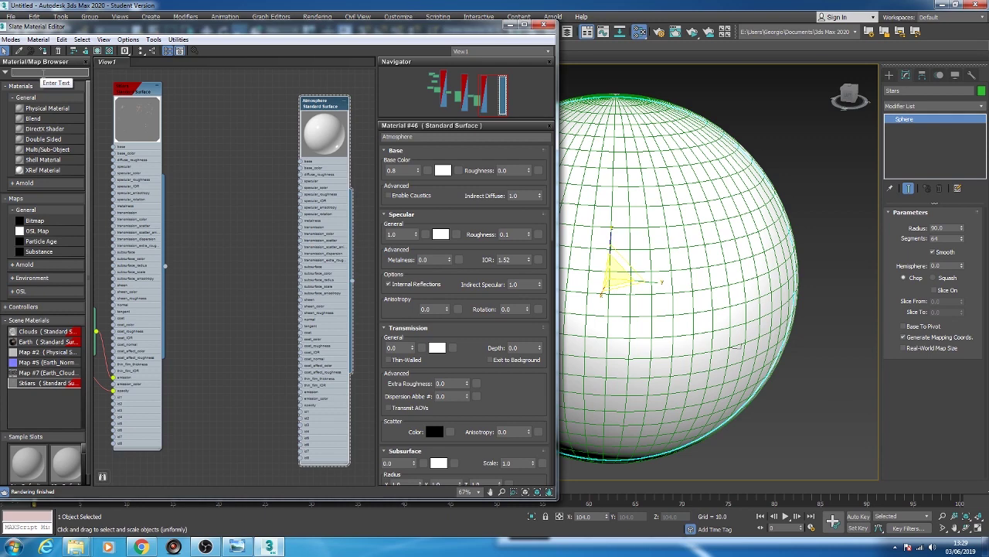
# - Add a Falloff map and connect it to the Atmosphere material
pyautogui.write('fall')
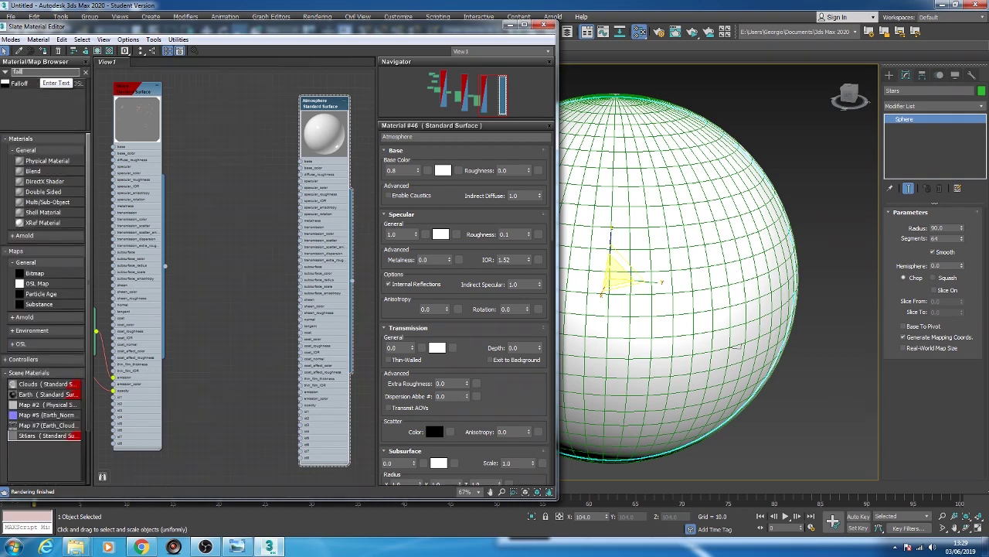
pyautogui.moveTo(31, 84); pyautogui.dragTo(209, 301)
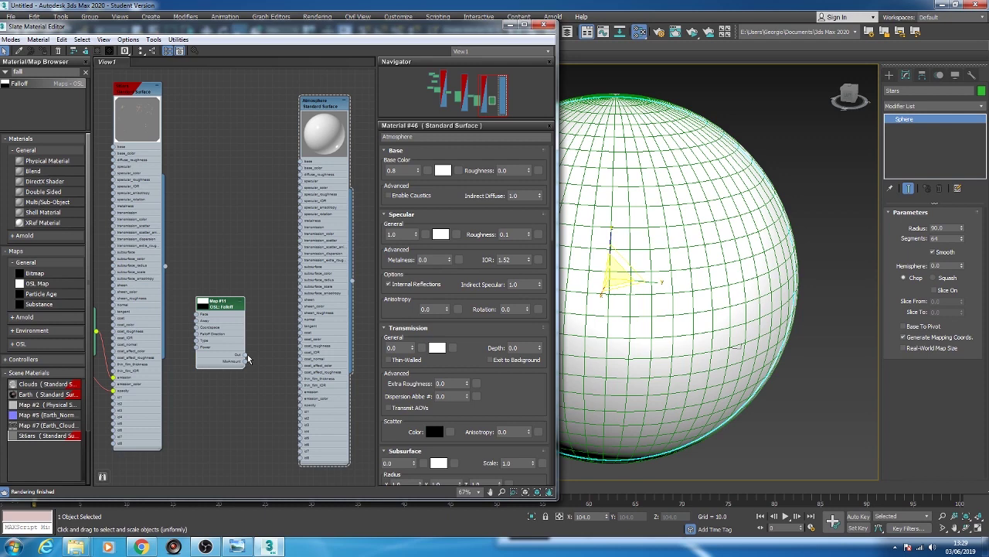
pyautogui.moveTo(246, 357); pyautogui.dragTo(301, 407)
pyautogui.moveTo(217, 302); pyautogui.dragTo(217, 310)
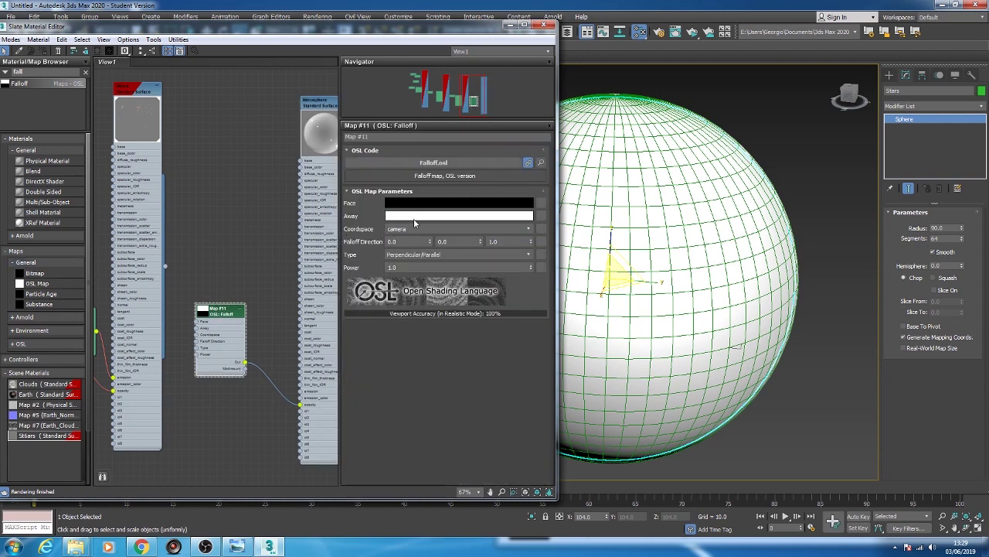
# - Set the Falloff's Away colour to a saturated blue
pyautogui.click(414, 218)
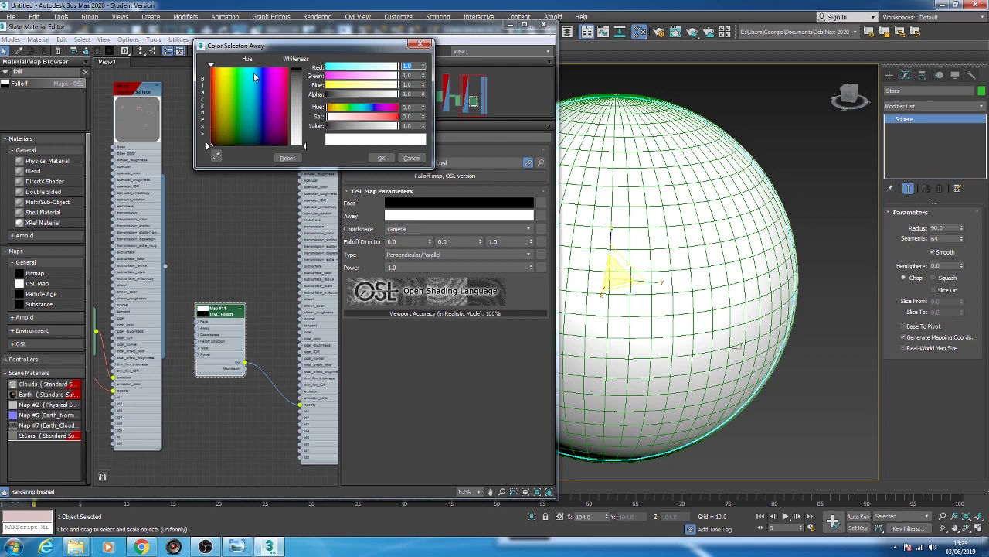
pyautogui.click(257, 71)
pyautogui.click(300, 125)
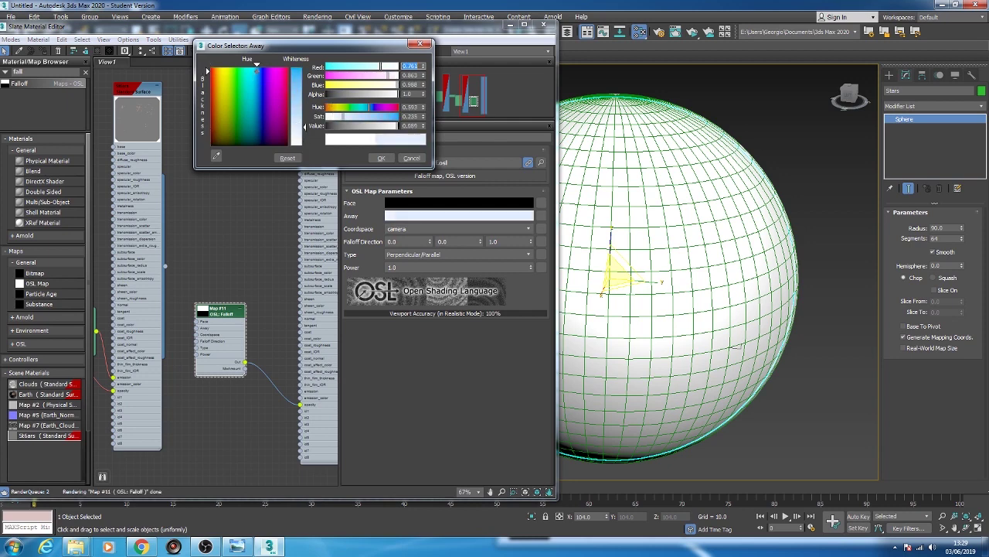
pyautogui.moveTo(304, 125); pyautogui.dragTo(304, 76)
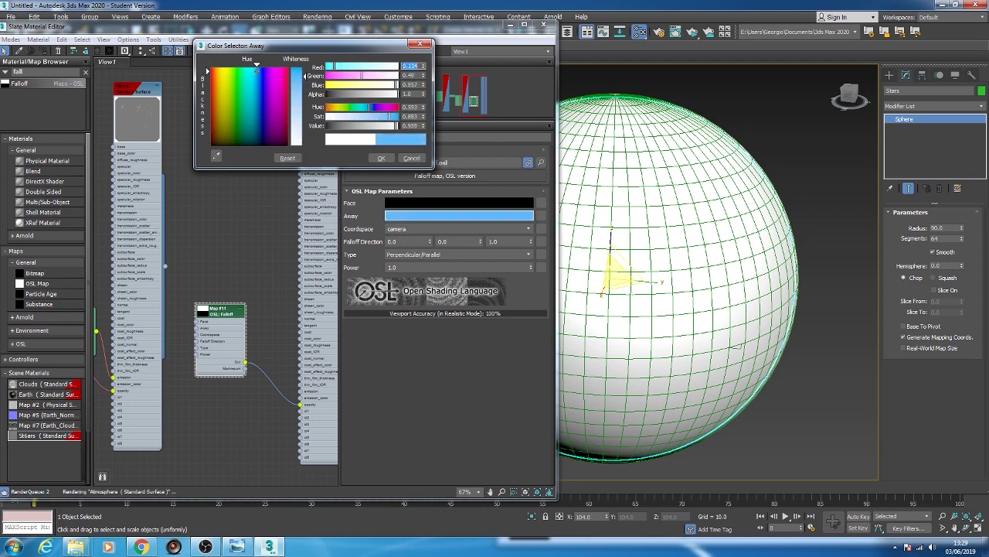
pyautogui.click(381, 157)
# - Set the Falloff Direction to 0.2, 0, 1.5 and Power to 1.5
pyautogui.doubleClick(402, 241)
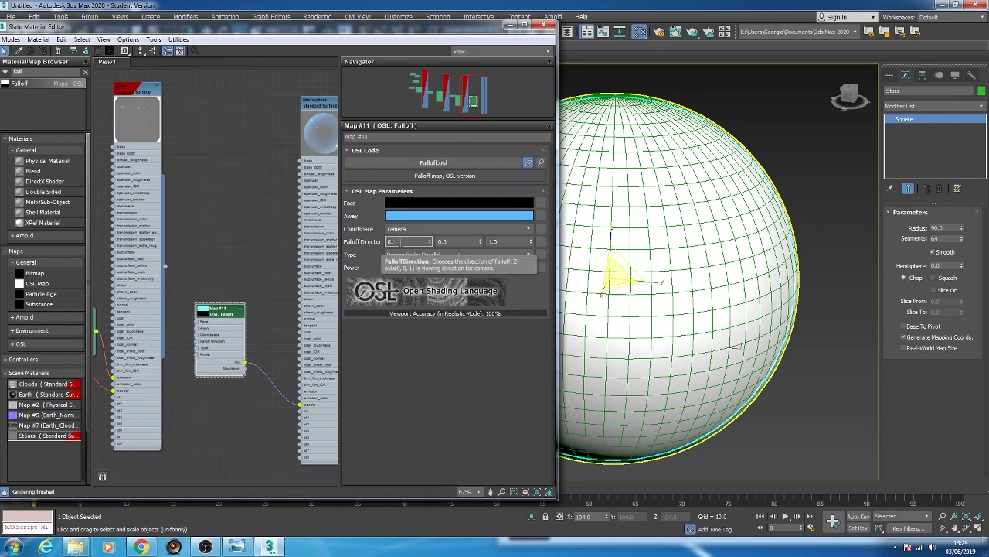
pyautogui.press('Tab')
pyautogui.press('Tab')
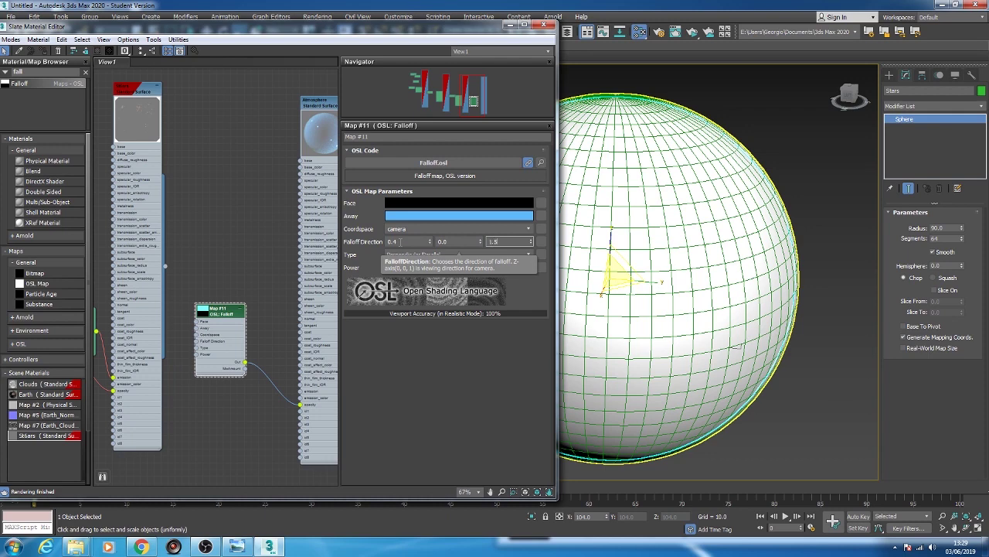
pyautogui.click(404, 266)
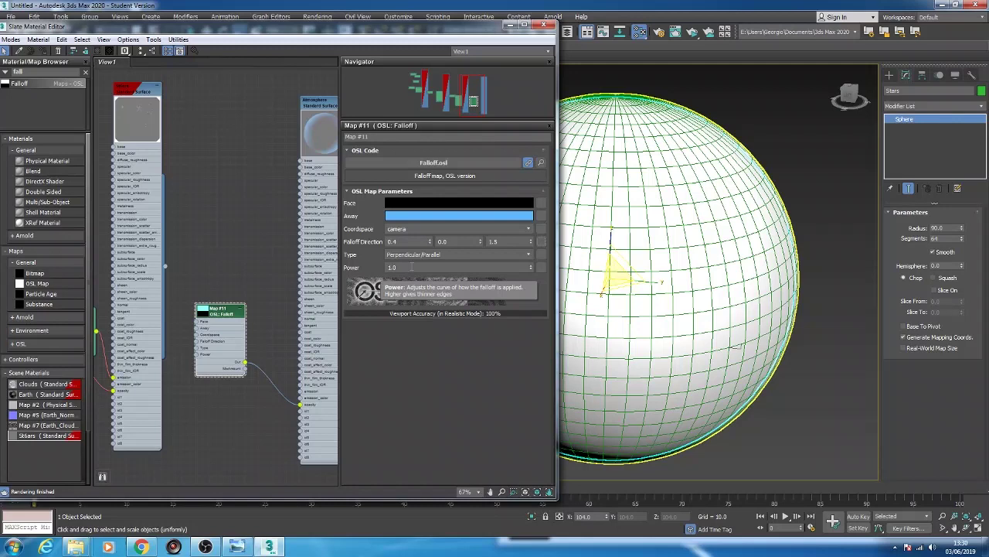
pyautogui.click(411, 266)
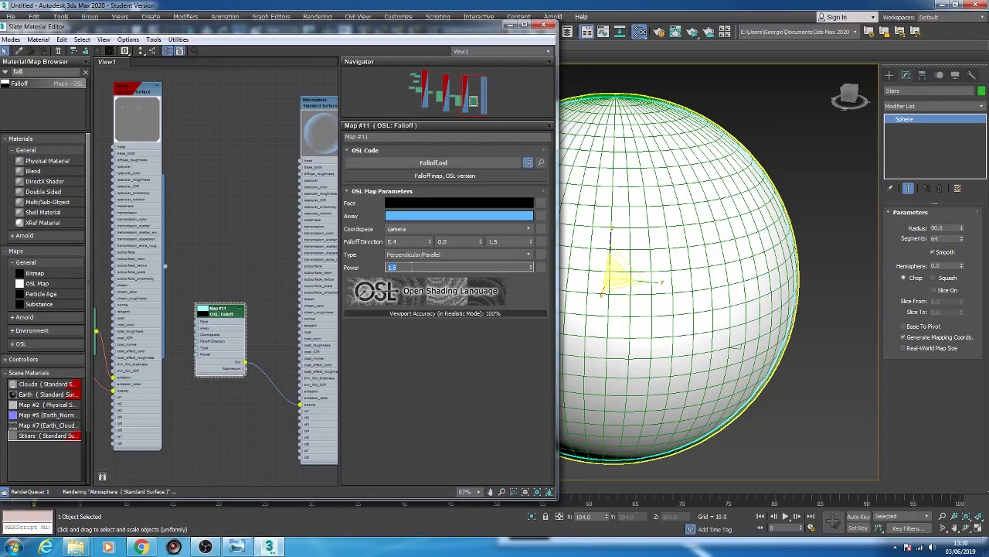
pyautogui.moveTo(328, 109); pyautogui.dragTo(293, 108)
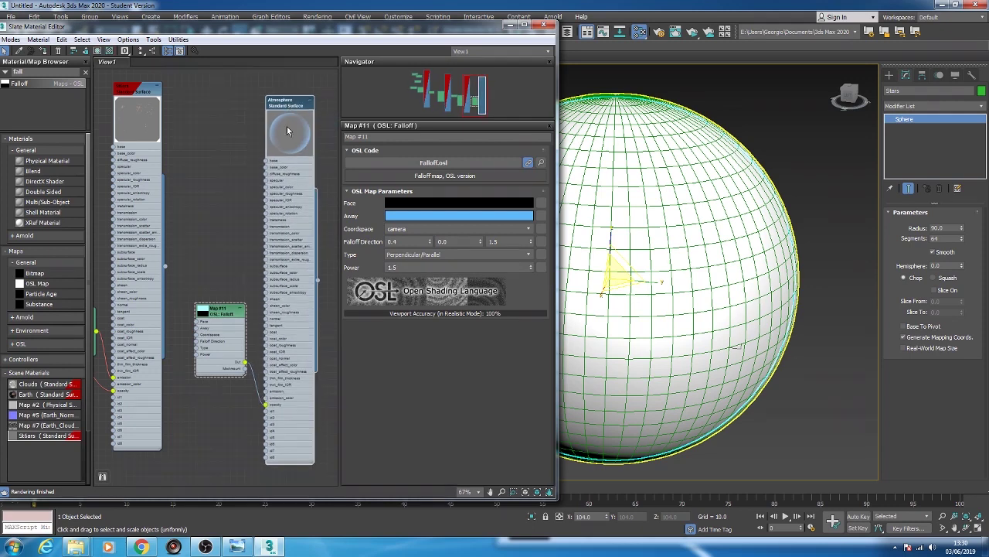
pyautogui.moveTo(220, 310); pyautogui.dragTo(200, 303)
pyautogui.click(284, 107)
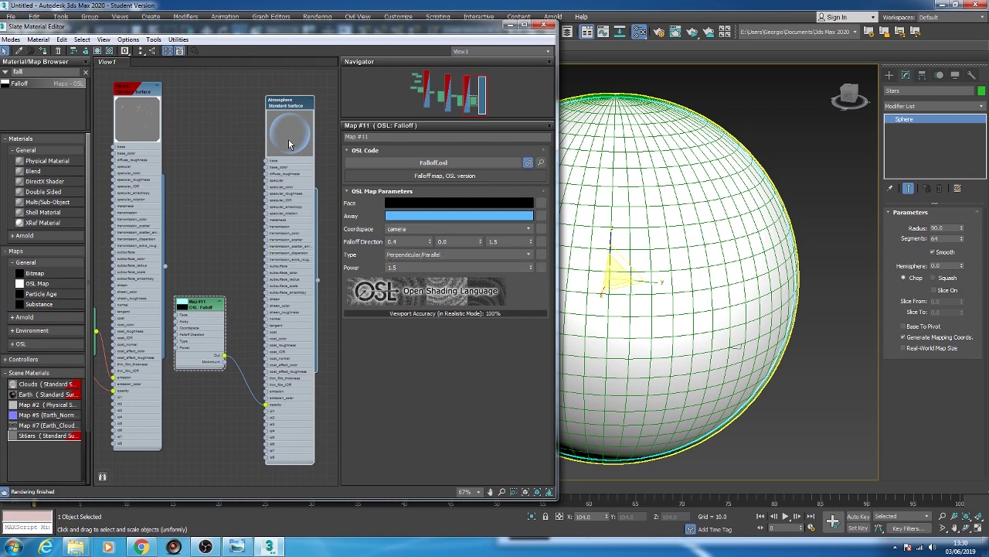
pyautogui.moveTo(289, 144); pyautogui.dragTo(268, 143)
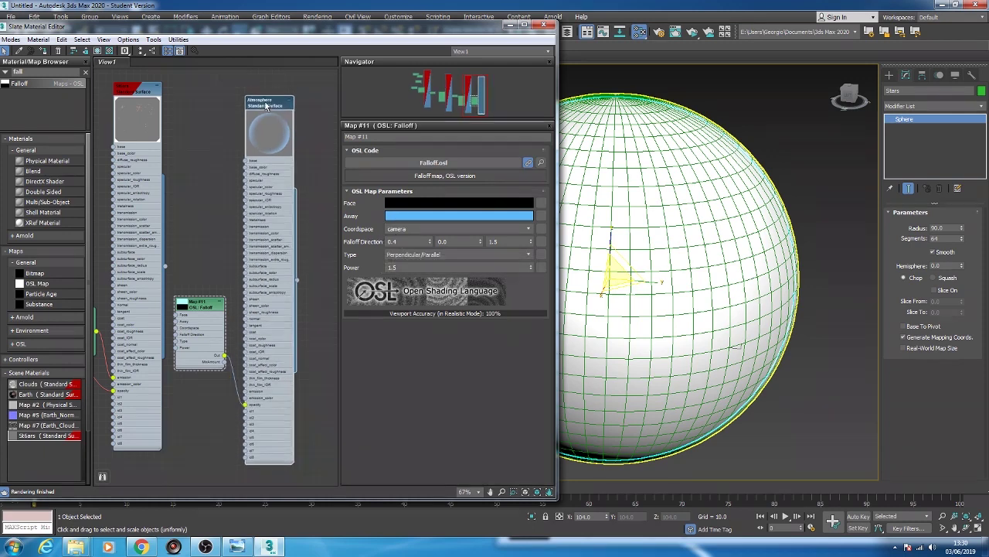
pyautogui.click(402, 241)
pyautogui.write('0.2')
pyautogui.press('Return')
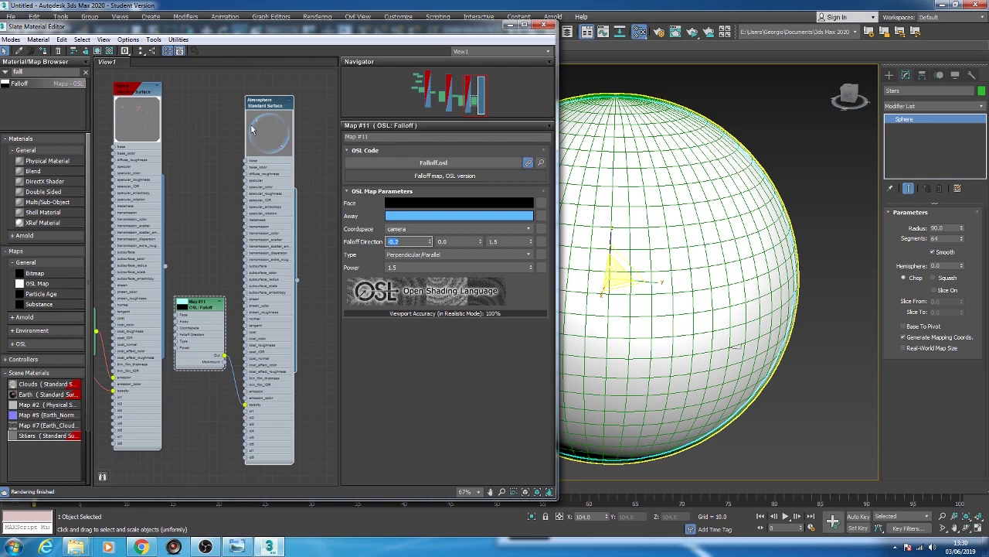
# - Unhide the Atmosphere sphere and scale it uniformly to 107 percent
pyautogui.click(508, 24)
pyautogui.click(74, 137)
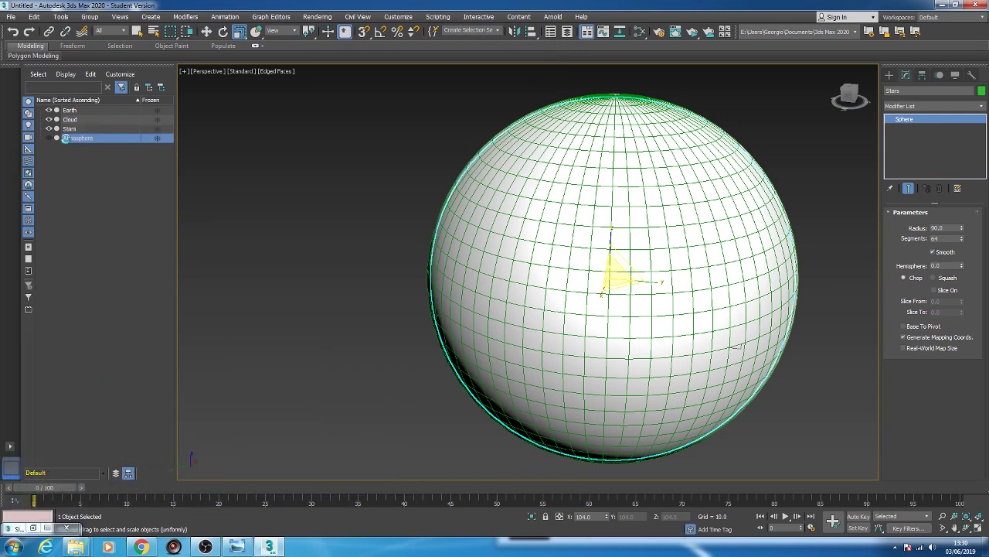
pyautogui.click(49, 137)
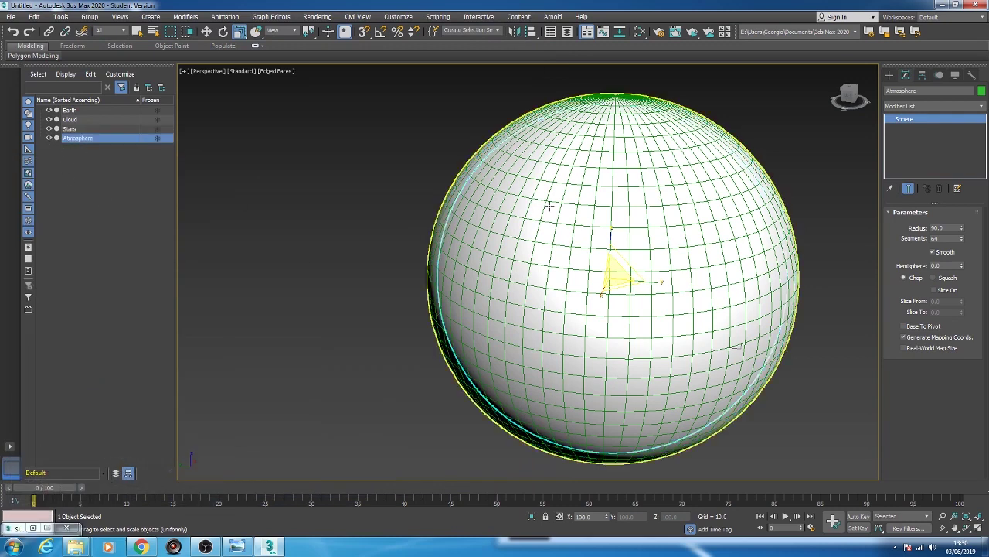
pyautogui.click(585, 517)
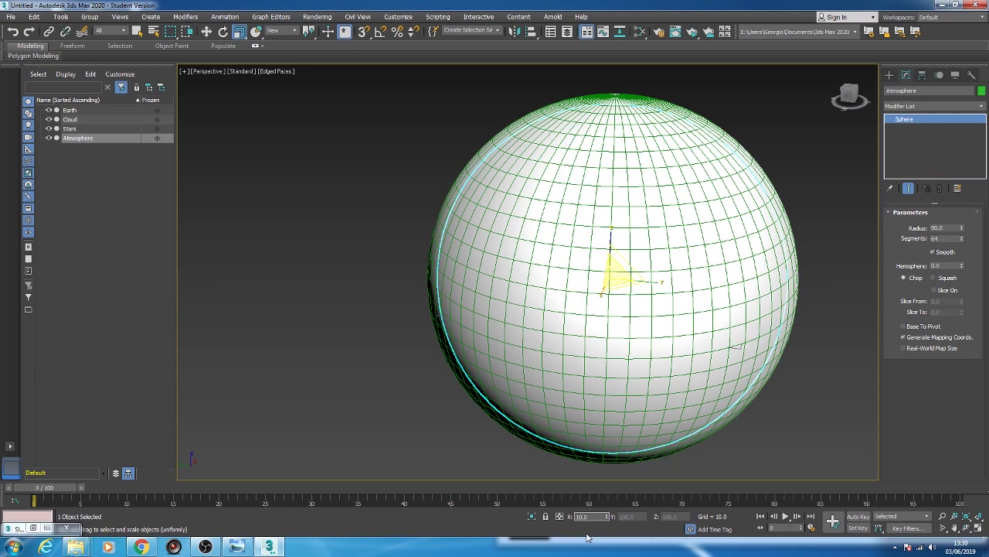
pyautogui.write('7')
pyautogui.press('Return')
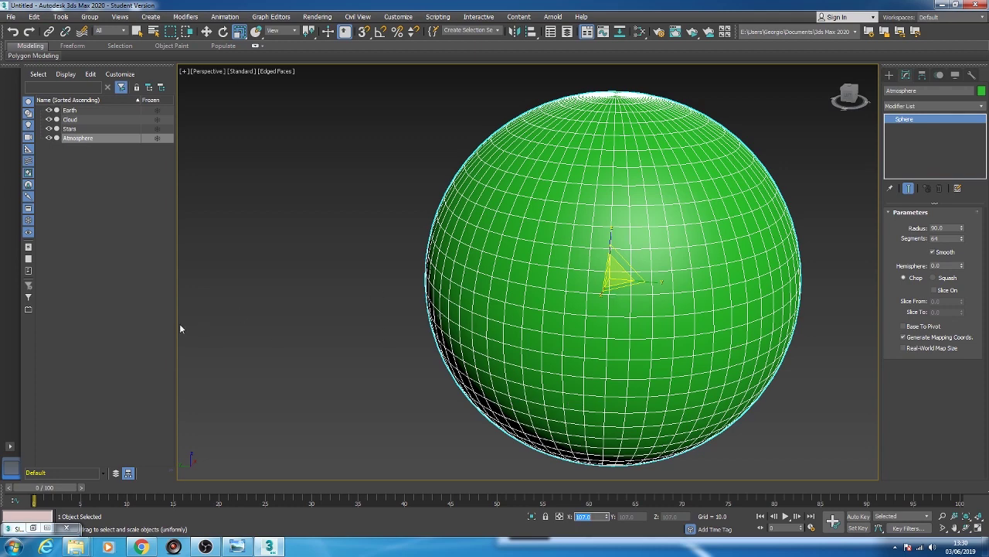
# - Assign the Atmosphere material to the sphere and show it shaded in the viewport
pyautogui.press('m')
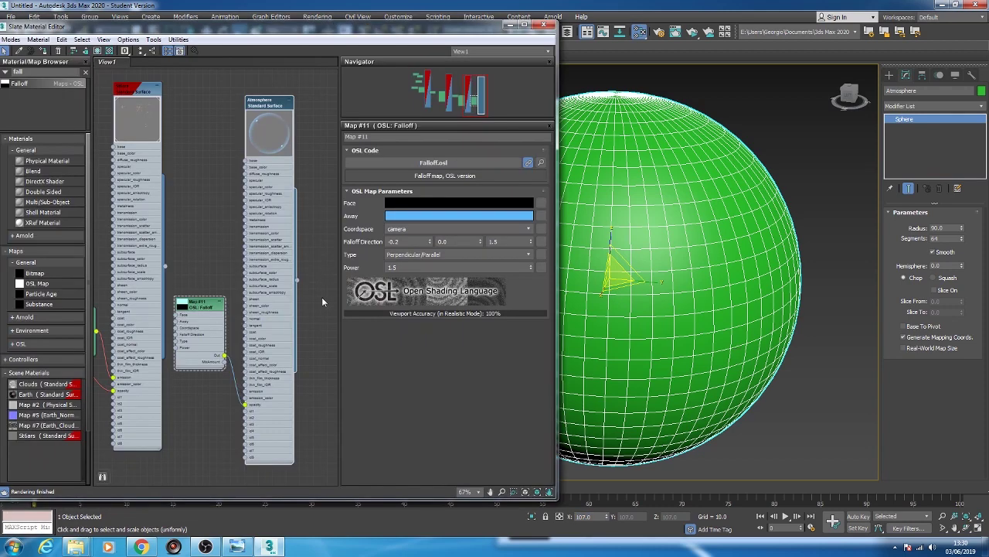
pyautogui.rightClick(271, 132)
pyautogui.click(294, 143)
pyautogui.rightClick(258, 128)
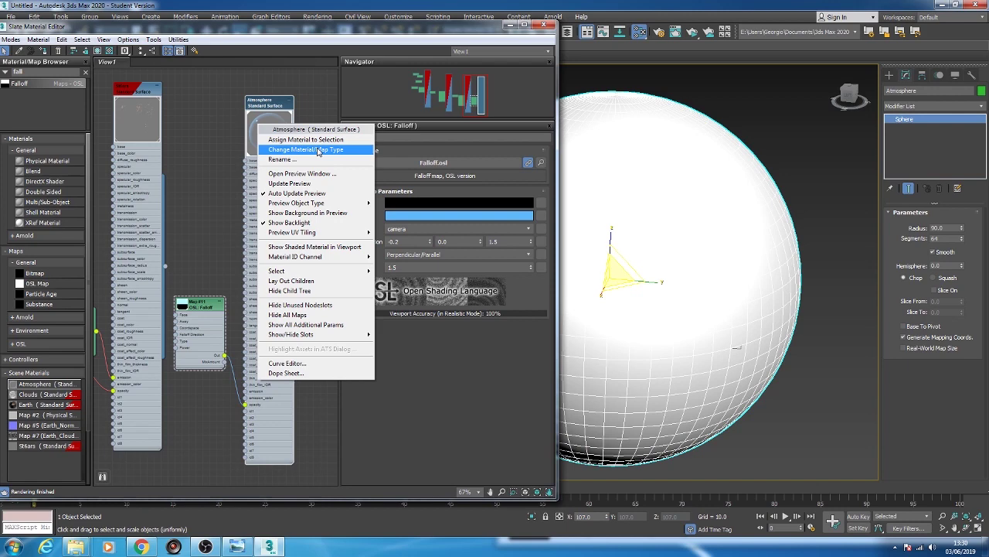
pyautogui.click(314, 246)
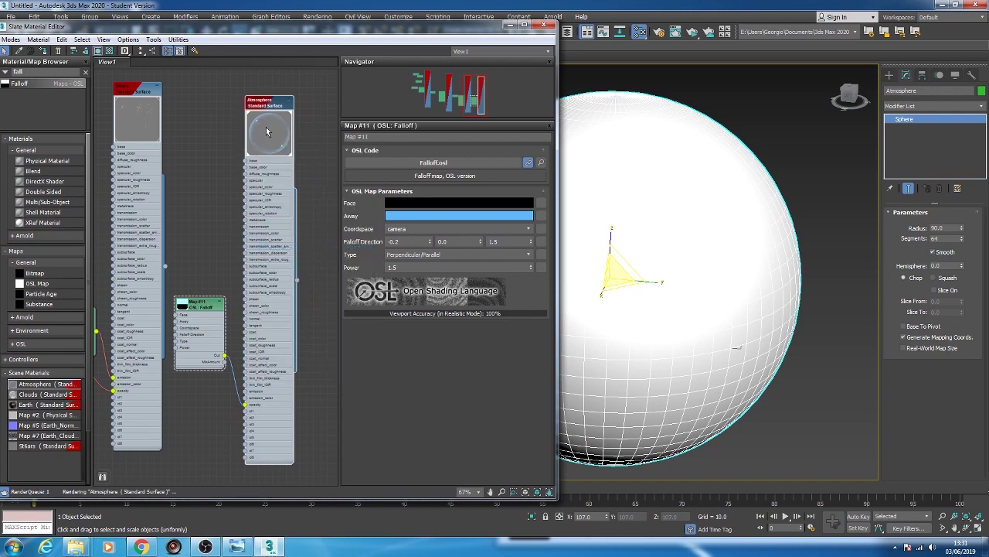
pyautogui.click(509, 27)
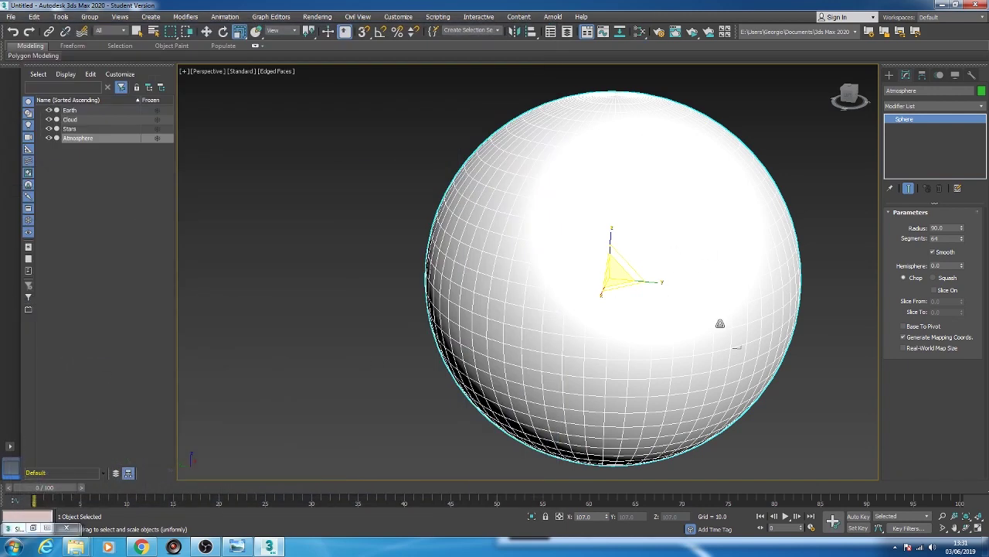
# - Preview the globe in ActiveShade, then frame the perspective view close to the sphere's surface
pyautogui.click(692, 32)
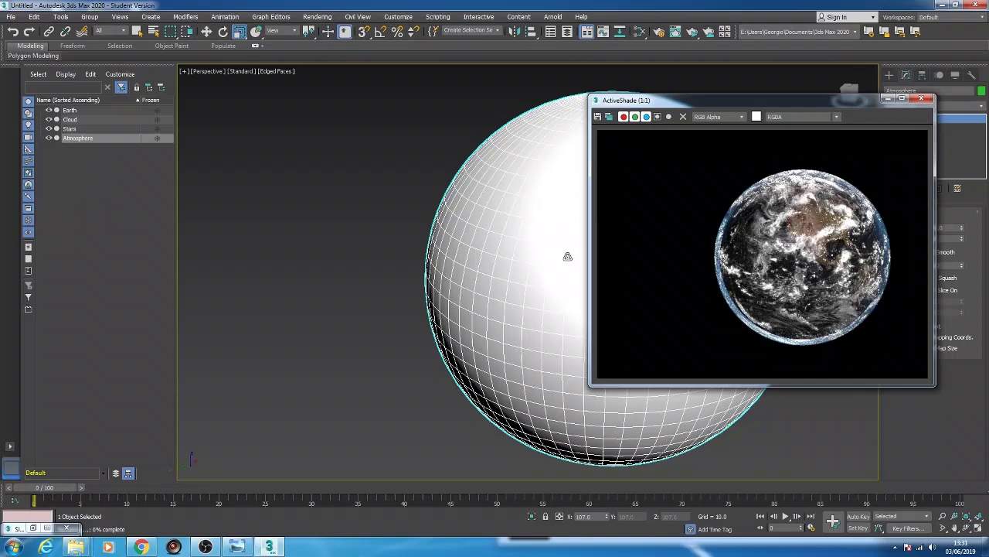
pyautogui.click(924, 100)
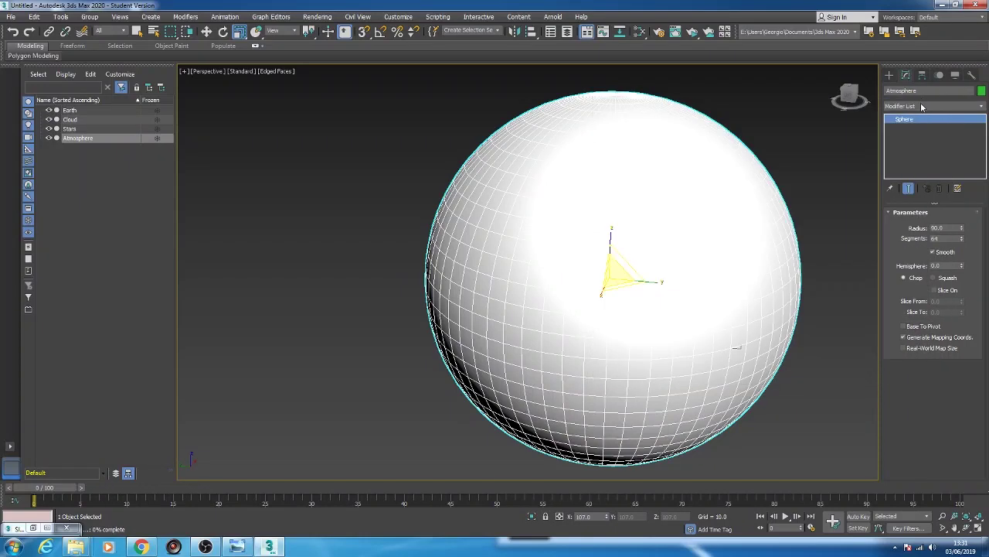
pyautogui.moveTo(668, 261); pyautogui.dragTo(678, 246, button='middle')
pyautogui.scroll(4, 678, 246)
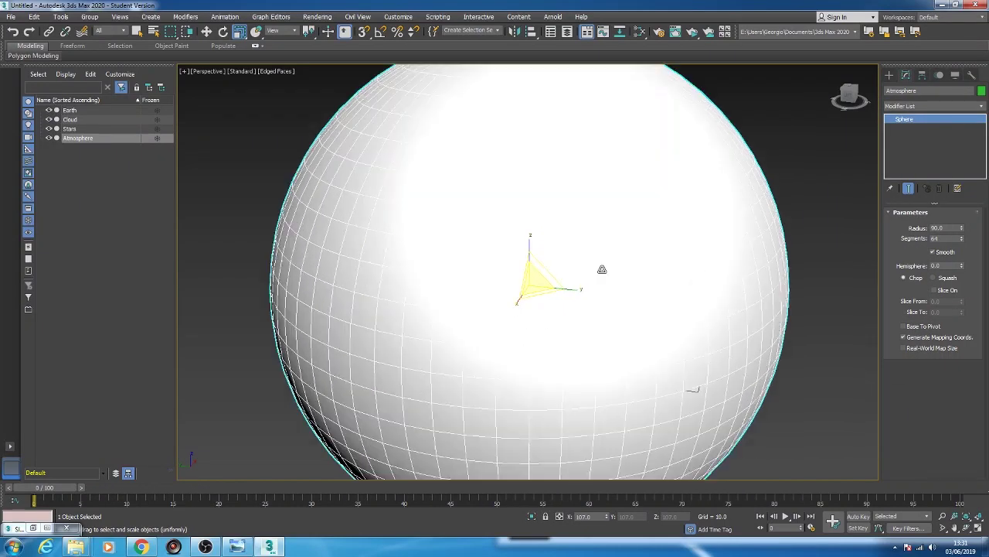
pyautogui.scroll(-6, 618, 283)
pyautogui.scroll(3, 614, 286)
pyautogui.moveTo(614, 287); pyautogui.dragTo(545, 291, button='middle')
pyautogui.scroll(4, 558, 293)
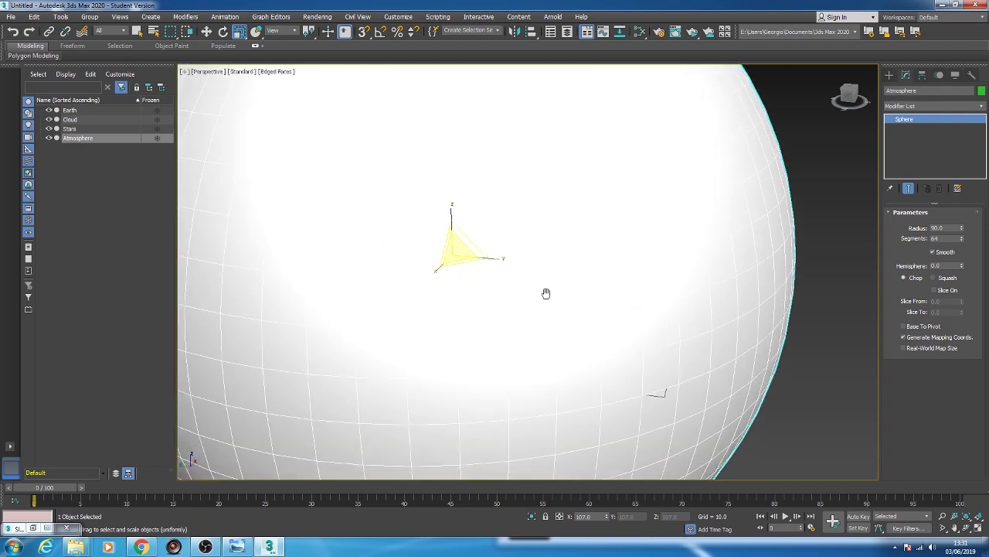
pyautogui.keyDown('alt'); pyautogui.moveTo(572, 345); pyautogui.dragTo(559, 316, button='middle'); pyautogui.keyUp('alt')
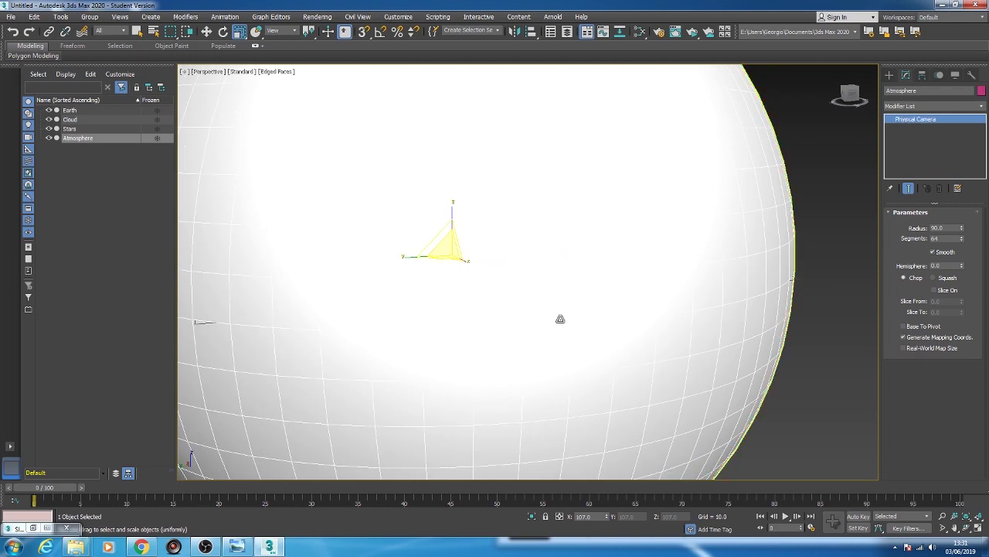
# - Create a physical camera from the view, set output to HDTV 1280x720, and render
pyautogui.hotkey('ctrl', 'c')
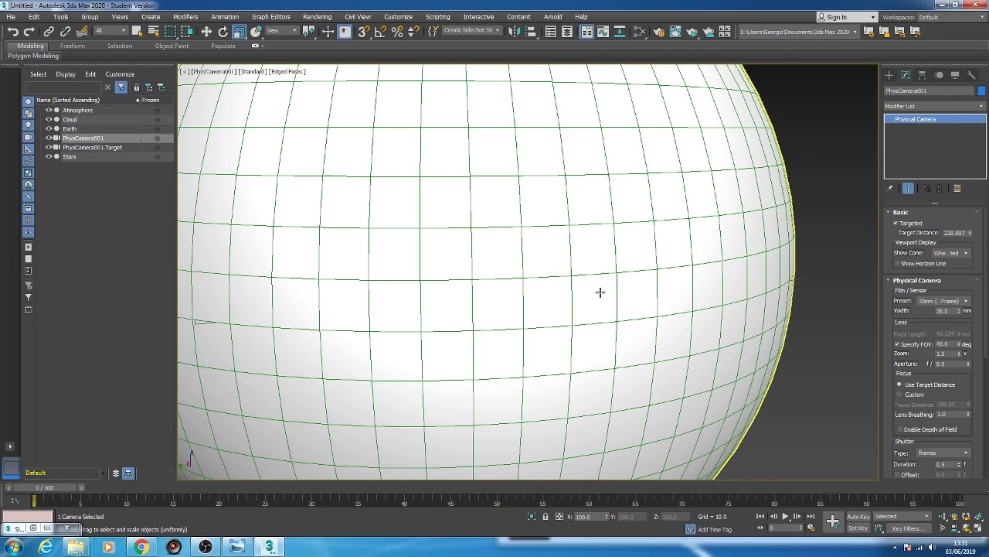
pyautogui.press('F10')
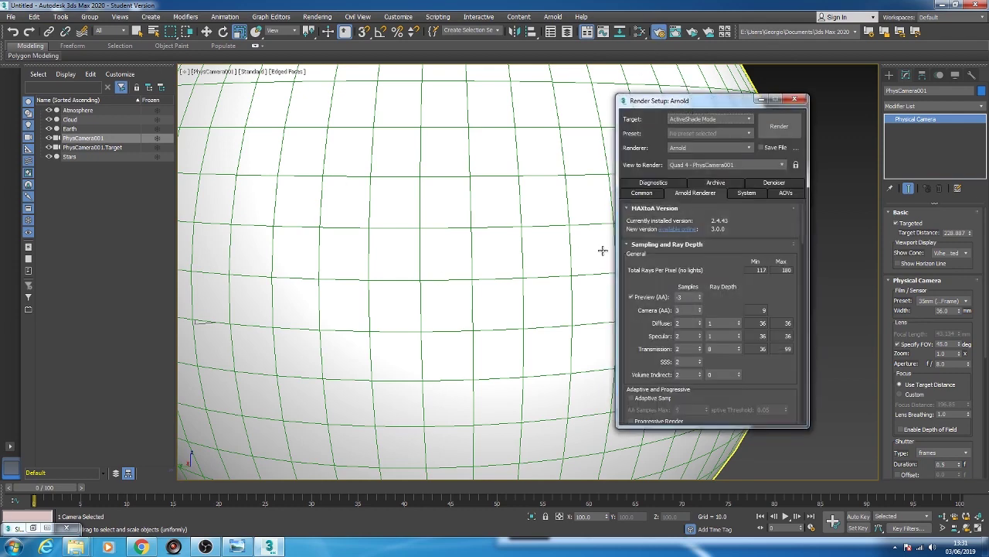
pyautogui.click(642, 193)
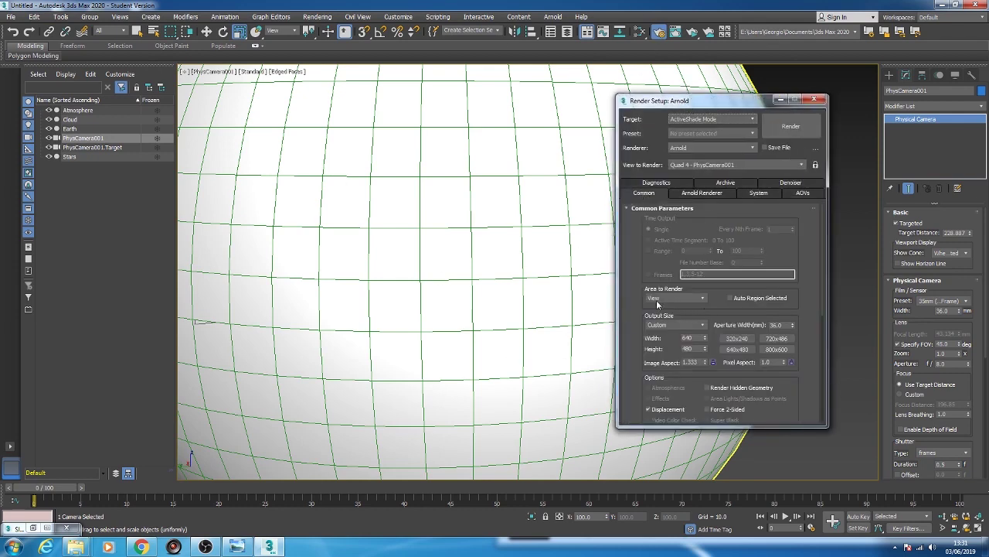
pyautogui.click(703, 326)
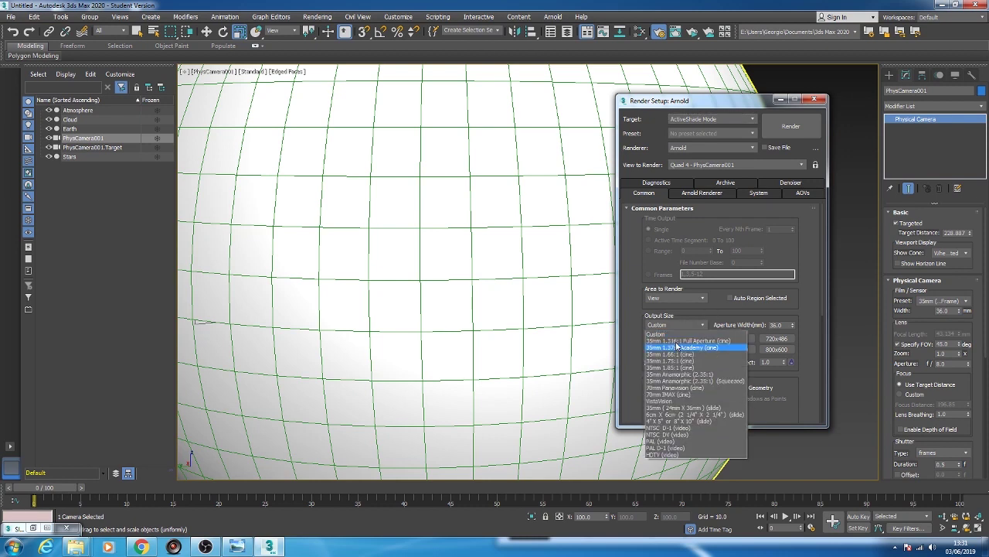
pyautogui.click(666, 455)
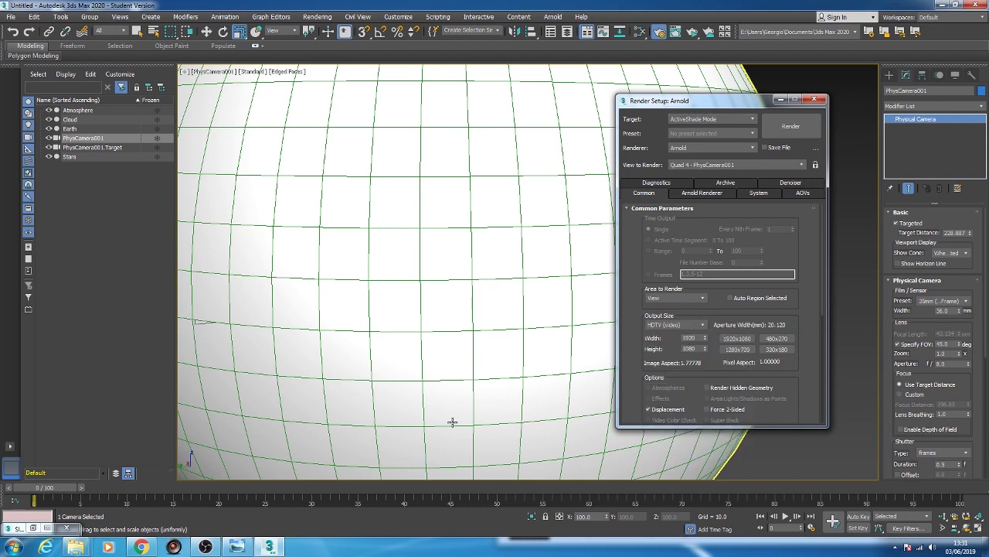
pyautogui.click(738, 350)
pyautogui.click(816, 164)
pyautogui.click(790, 126)
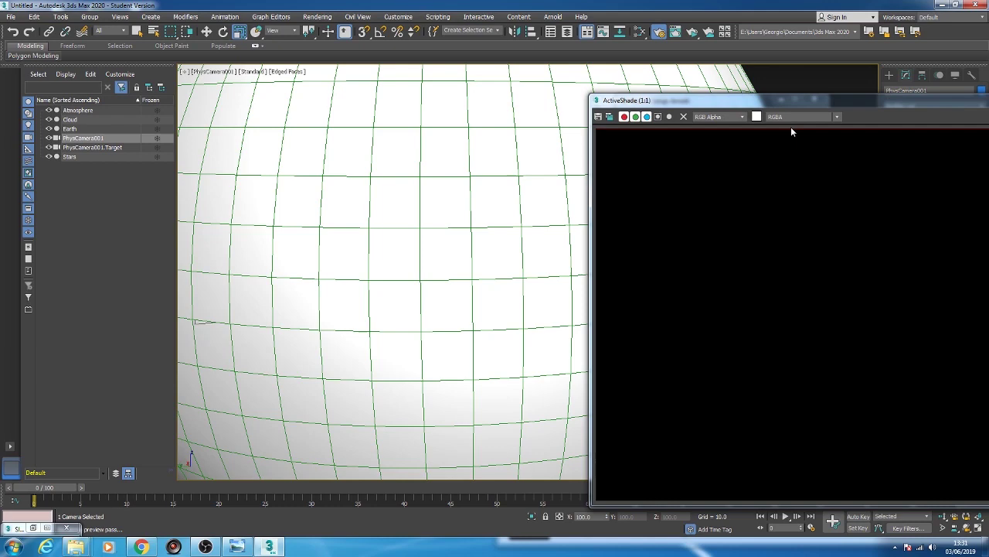
# - Enlarge the camera render to inspect the cloudy Earth, then close it back to Render Setup
pyautogui.moveTo(775, 101); pyautogui.dragTo(411, 80)
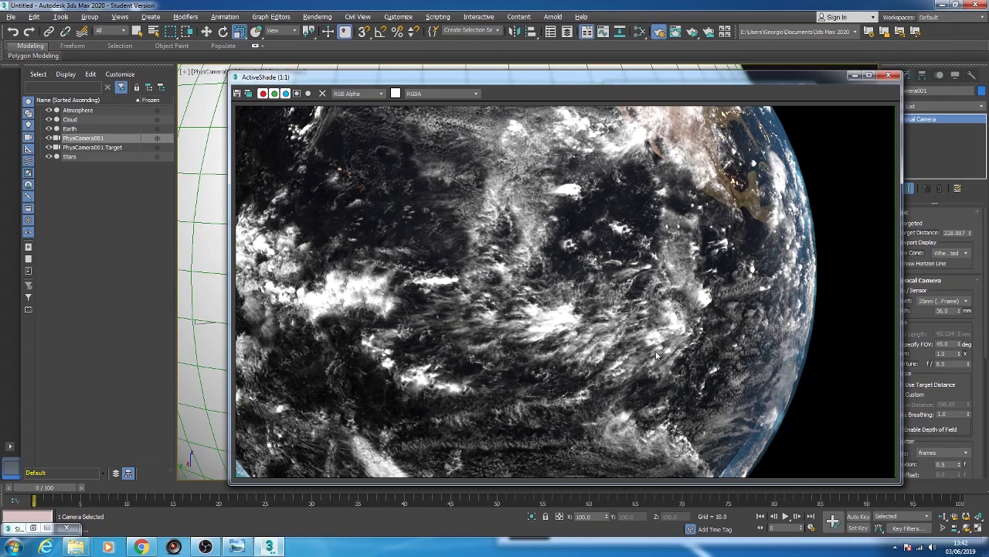
pyautogui.click(869, 75)
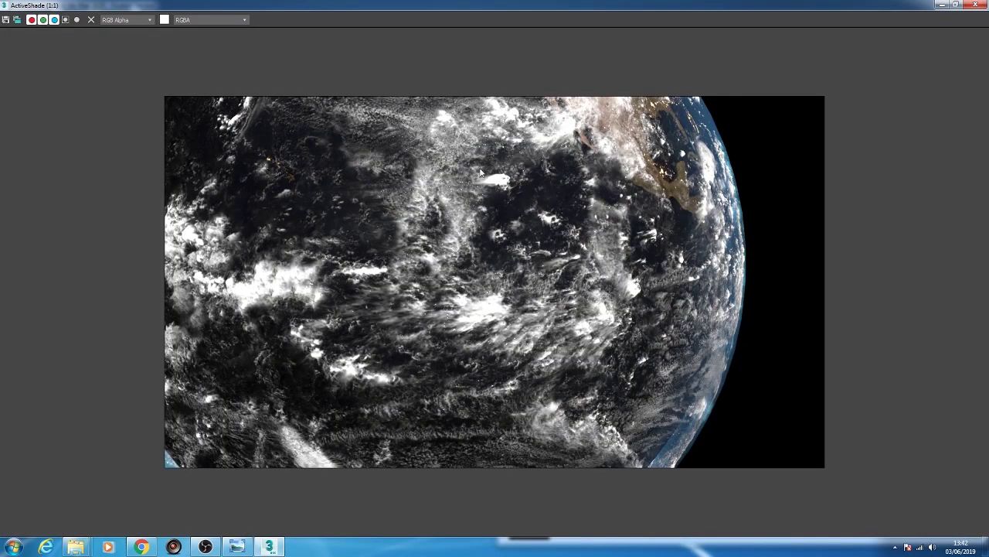
pyautogui.click(956, 5)
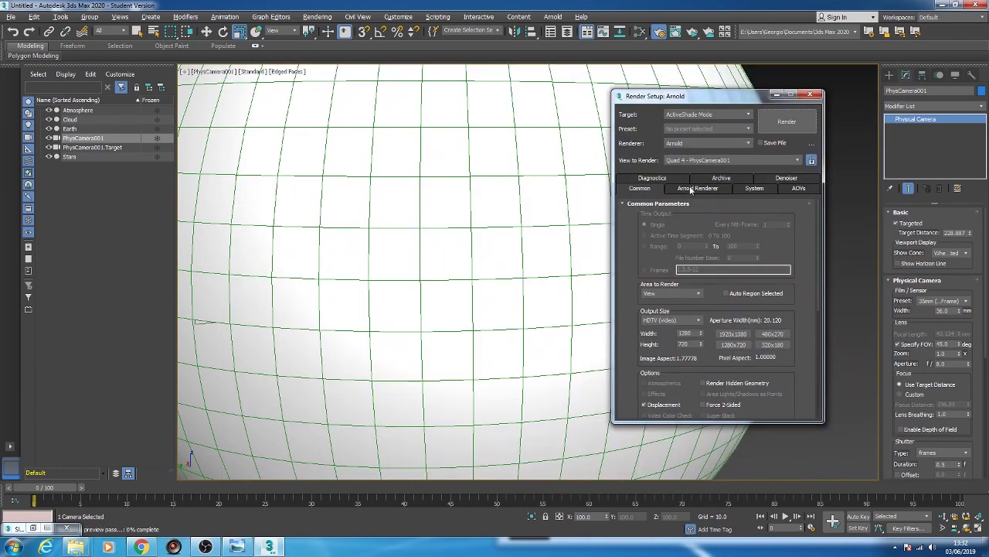
pyautogui.click(692, 189)
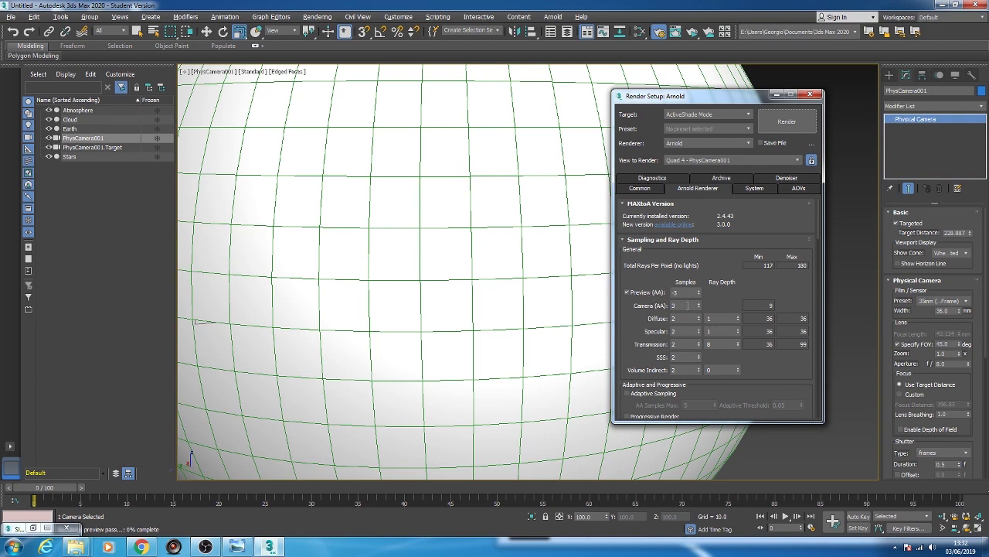
# - Enter 2 for the Camera (AA) samples in the Arnold Renderer tab
pyautogui.doubleClick(688, 305)
pyautogui.write('2')
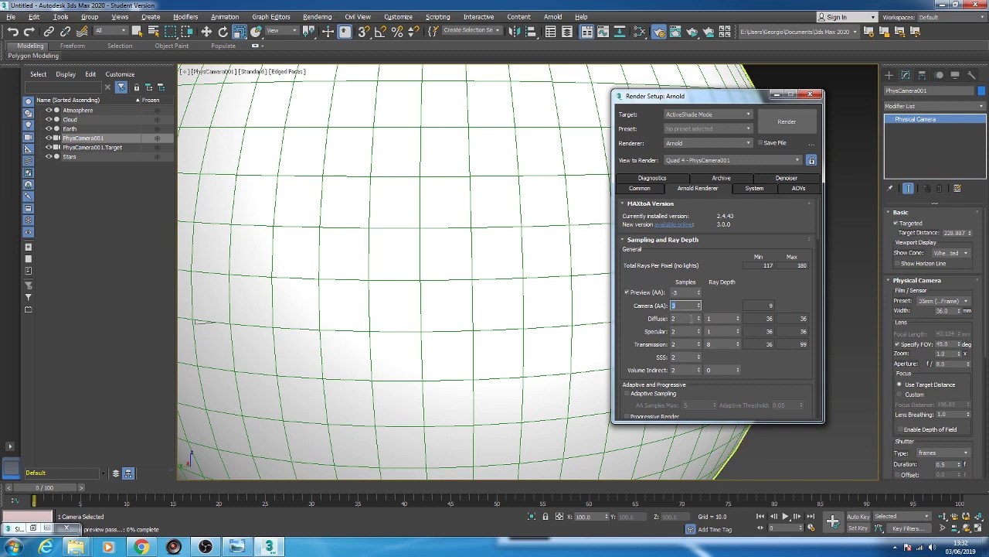
pyautogui.click(691, 317)
pyautogui.moveTo(715, 104); pyautogui.dragTo(715, 97)
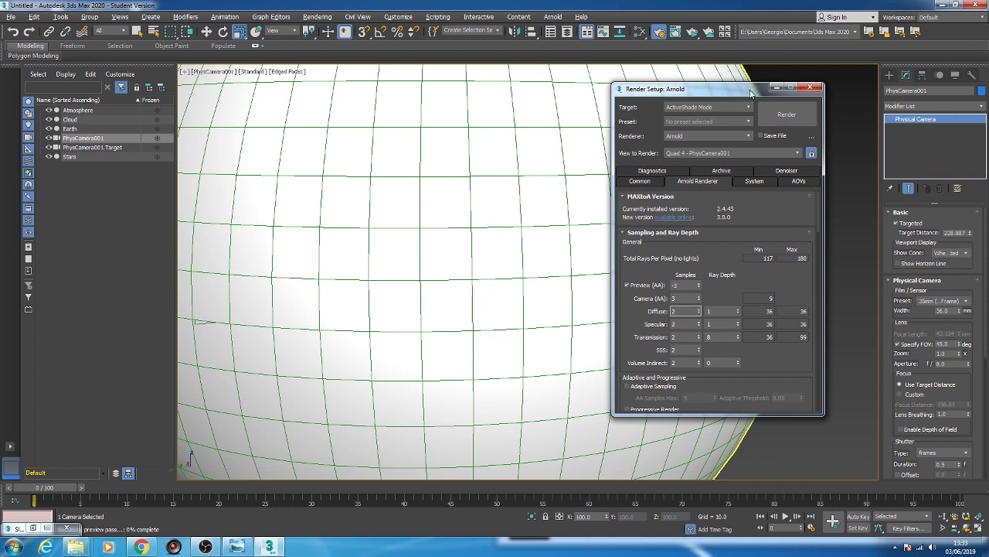
pyautogui.moveTo(754, 89); pyautogui.dragTo(745, 88)
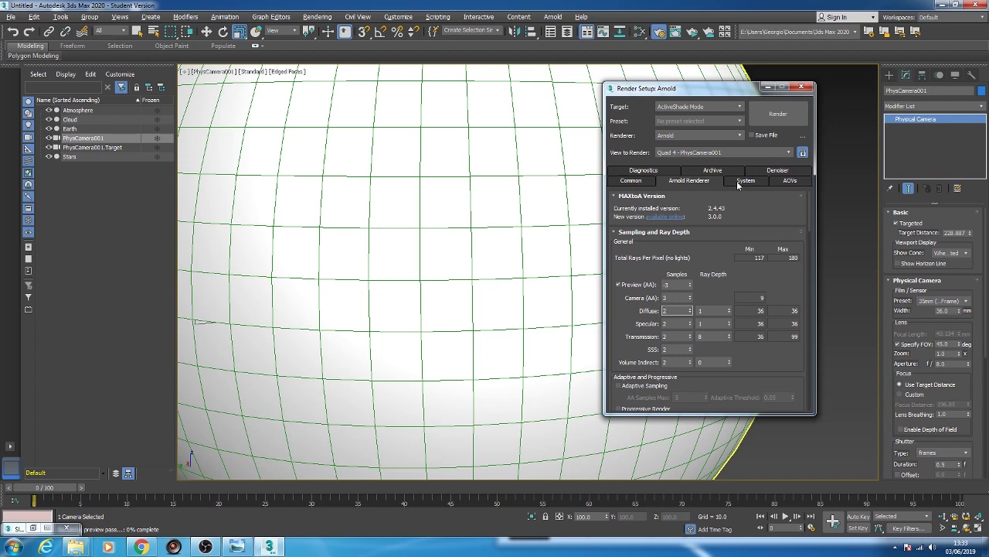
# - Browse the Common, System and AOVs tabs of Render Setup, then minimize it
pyautogui.click(640, 182)
pyautogui.click(679, 184)
pyautogui.click(631, 186)
pyautogui.click(684, 184)
pyautogui.click(745, 183)
pyautogui.click(682, 184)
pyautogui.click(638, 184)
pyautogui.click(673, 183)
pyautogui.click(746, 181)
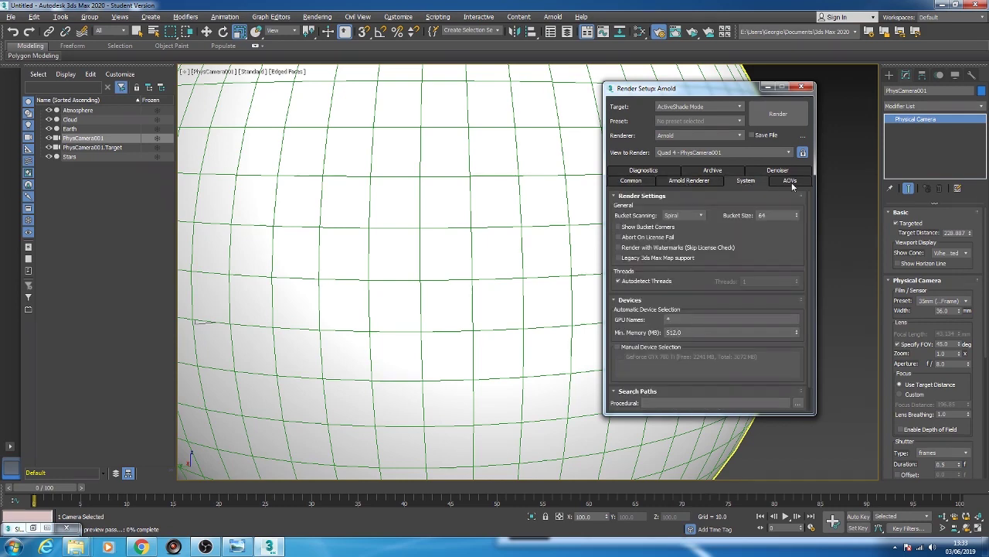
pyautogui.click(790, 182)
pyautogui.click(745, 184)
pyautogui.click(696, 184)
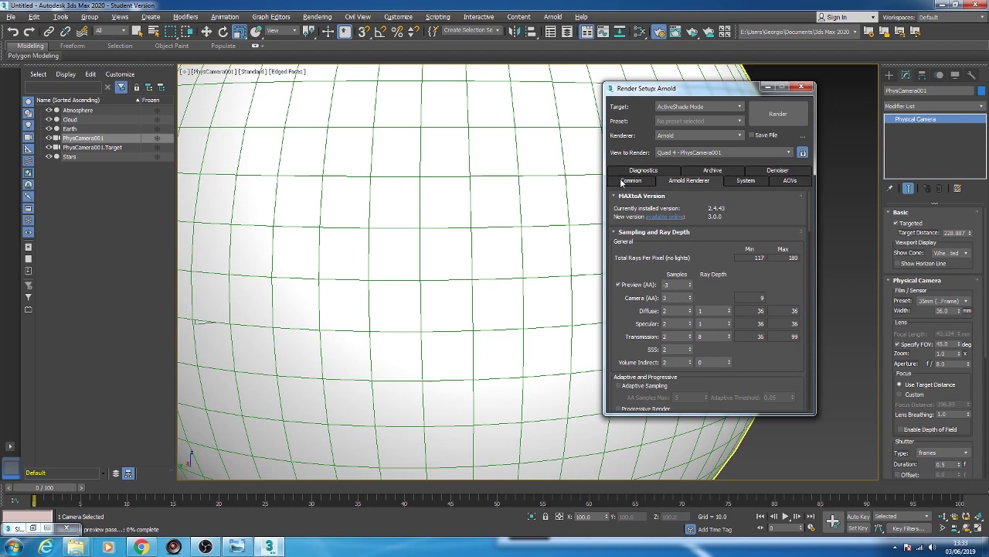
pyautogui.click(626, 181)
pyautogui.click(690, 182)
pyautogui.click(735, 181)
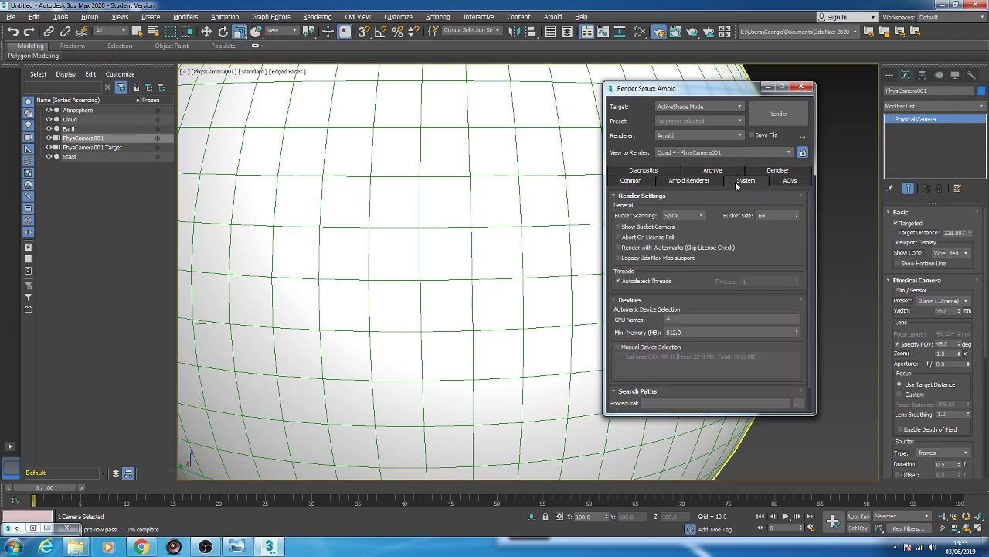
pyautogui.click(688, 183)
pyautogui.click(629, 184)
pyautogui.click(688, 182)
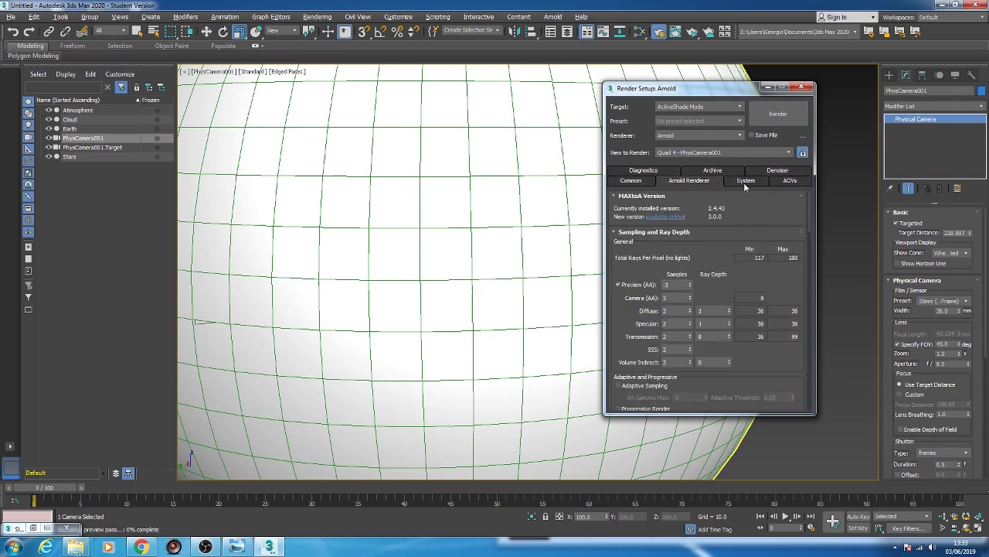
pyautogui.click(769, 88)
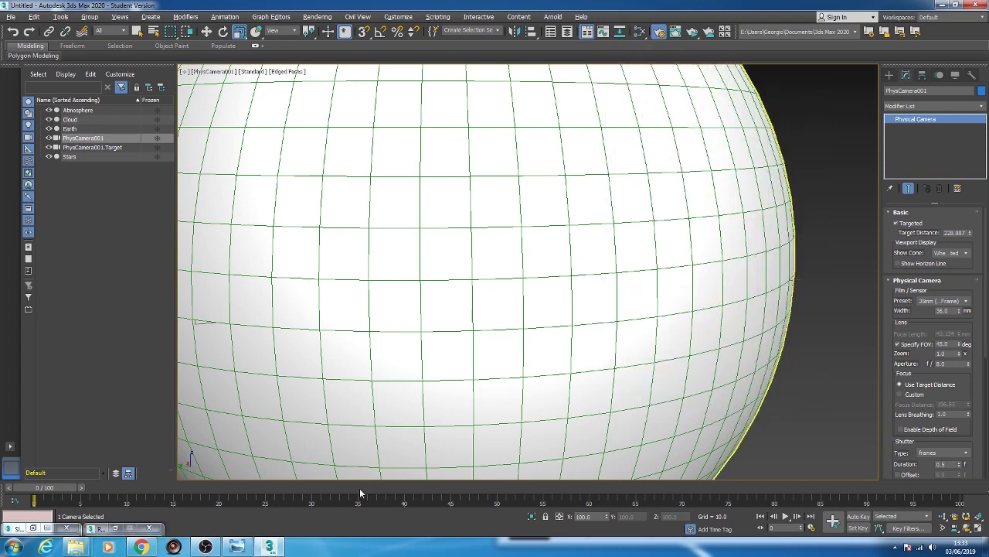
# - Restore Render Setup and render the physical camera view in ActiveShade
pyautogui.click(115, 528)
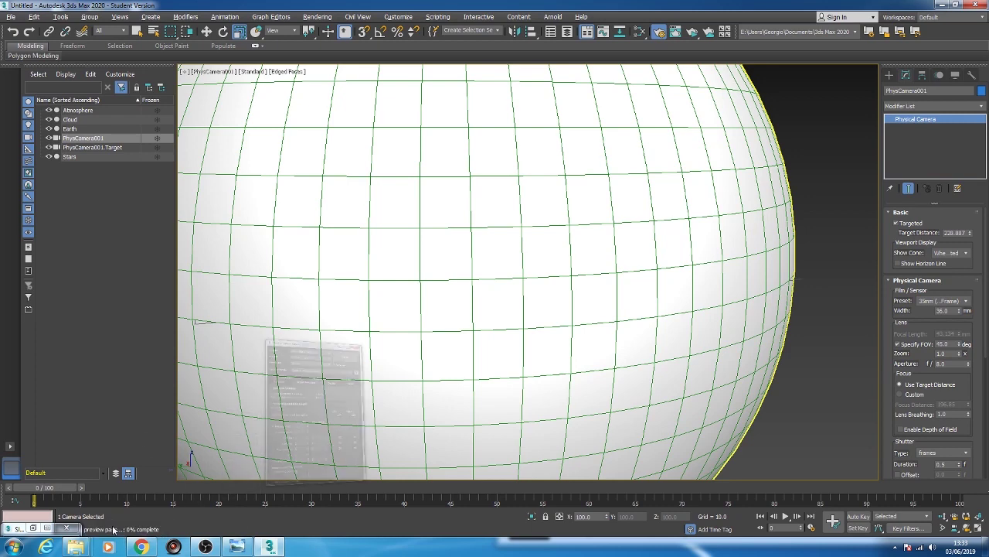
pyautogui.click(793, 118)
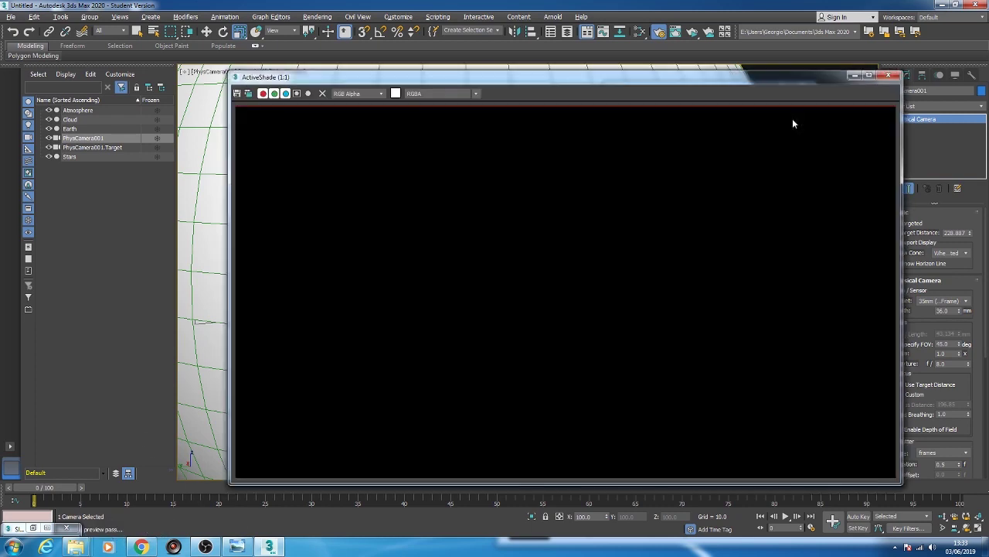